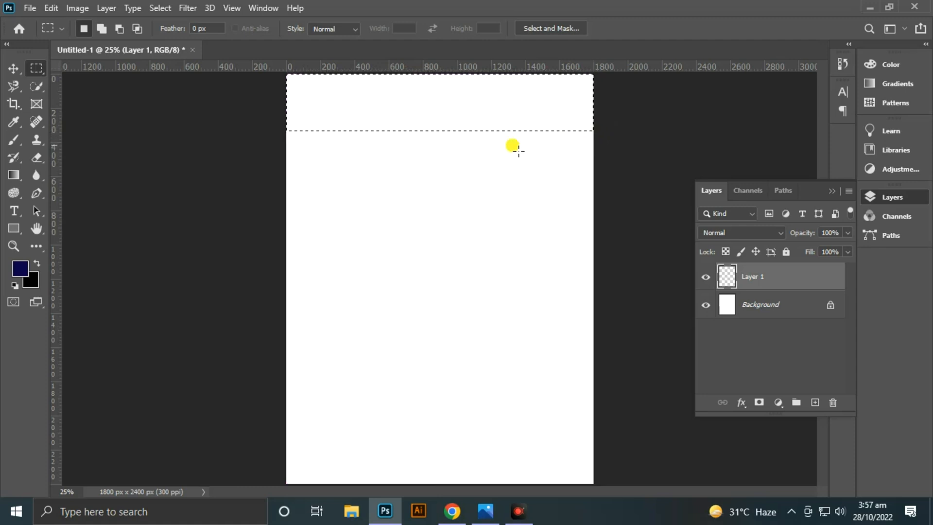
# - Fill the selected band at the page's top with dark blue and place a duplicate of it along the page's bottom edge
pyautogui.hotkey('alt', 'BackSpace')
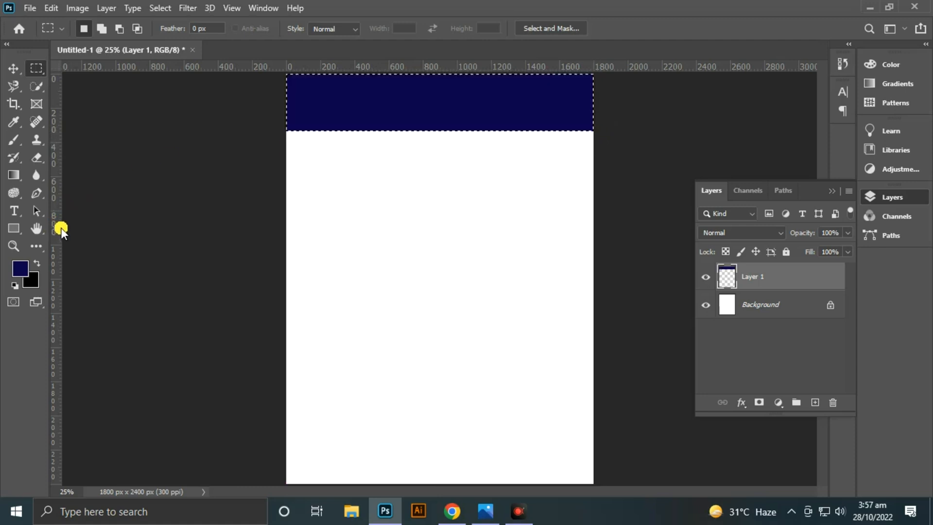
pyautogui.hotkey('ctrl', 'd')
pyautogui.click(8, 69)
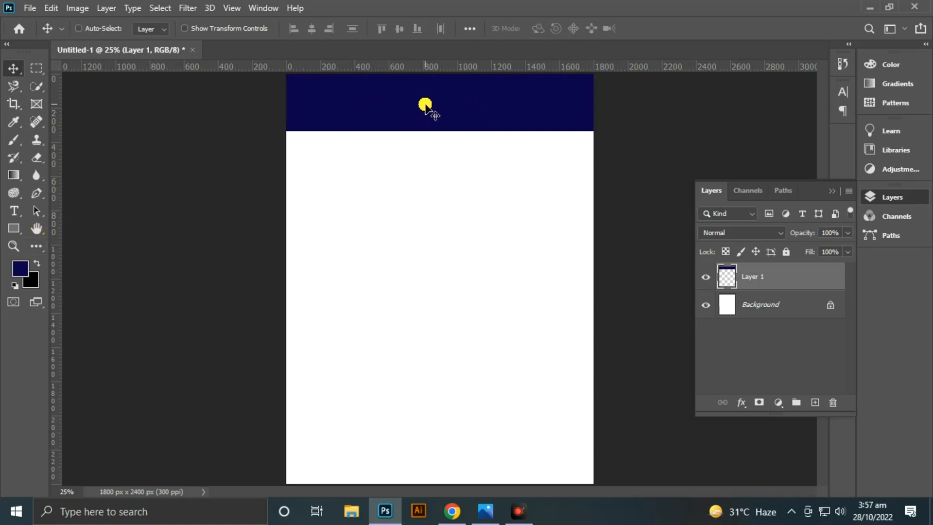
pyautogui.hotkey('ctrl', 'j')
pyautogui.moveTo(442, 106); pyautogui.dragTo(459, 454)
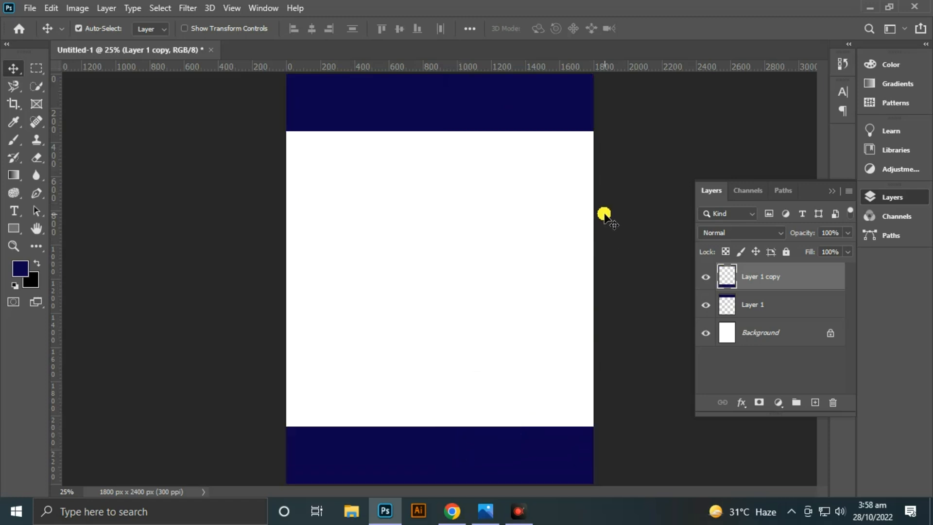
# - Add the white text "Pc" in Gadugi Bold 32 pt on the upper blue band
pyautogui.hotkey('ctrl', '+')
pyautogui.hotkey('ctrl', '+')
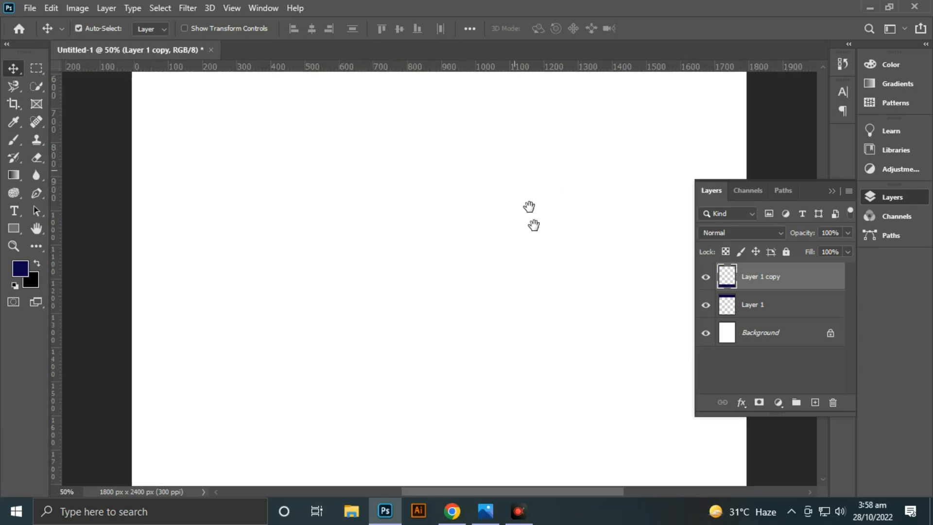
pyautogui.moveTo(532, 211); pyautogui.dragTo(538, 437)
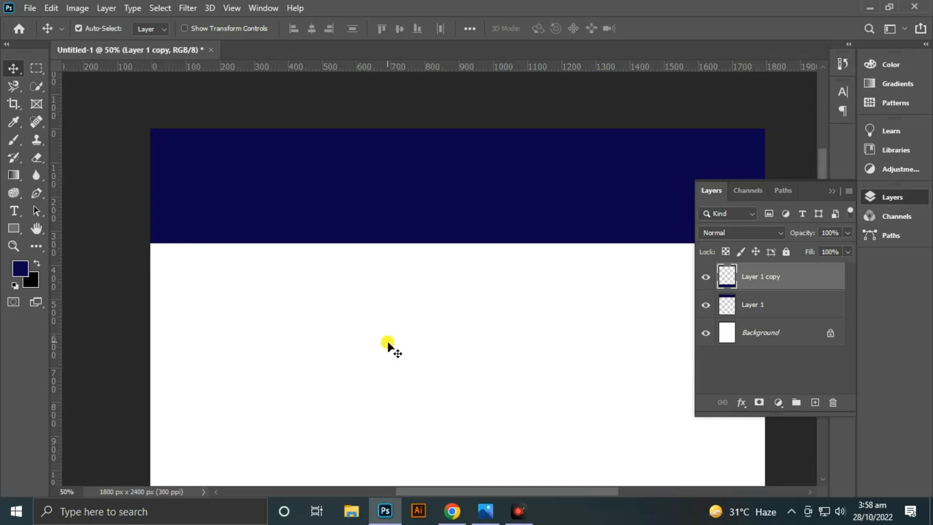
pyautogui.press('t')
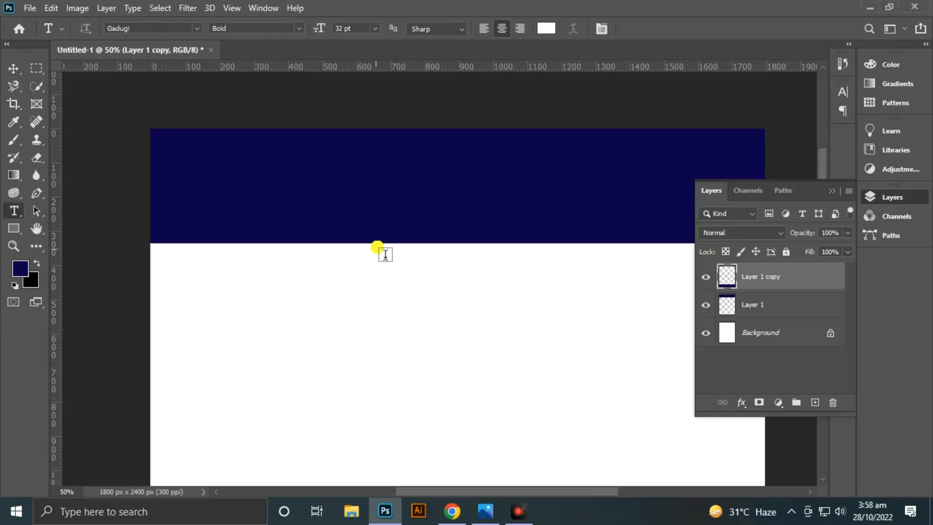
pyautogui.click(378, 160)
pyautogui.press('BackSpace')
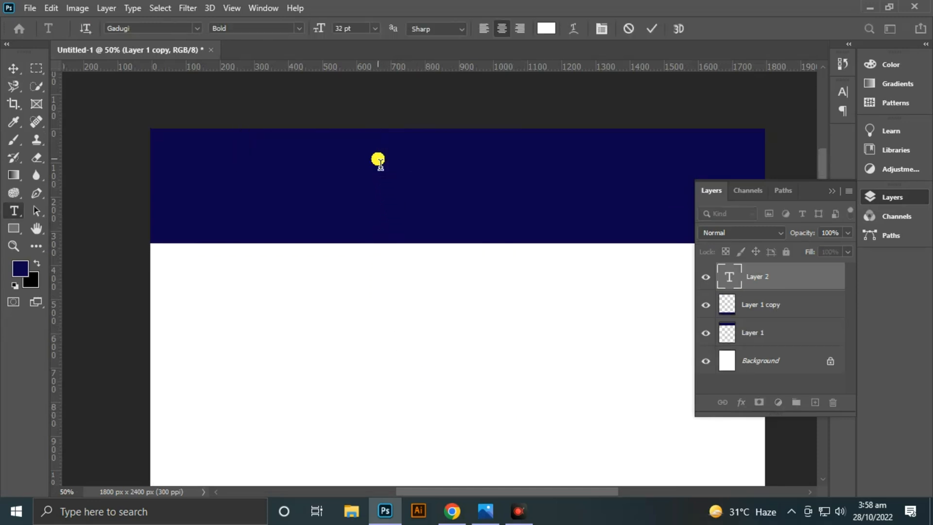
pyautogui.write('Pc')
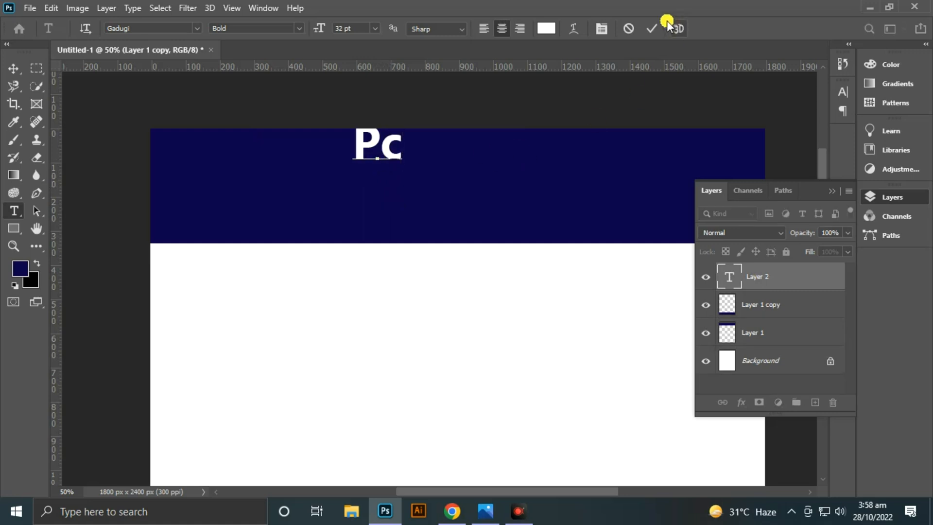
pyautogui.click(652, 29)
# - Shift the "Pc" text slightly down so it sits fully inside the blue band
pyautogui.hotkey('ctrl', 't')
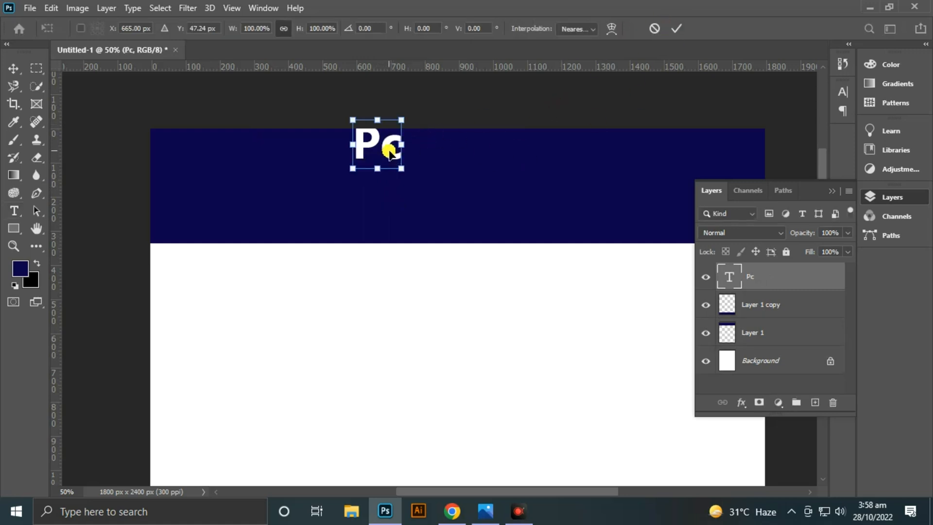
pyautogui.moveTo(390, 152); pyautogui.dragTo(388, 160)
pyautogui.click(683, 29)
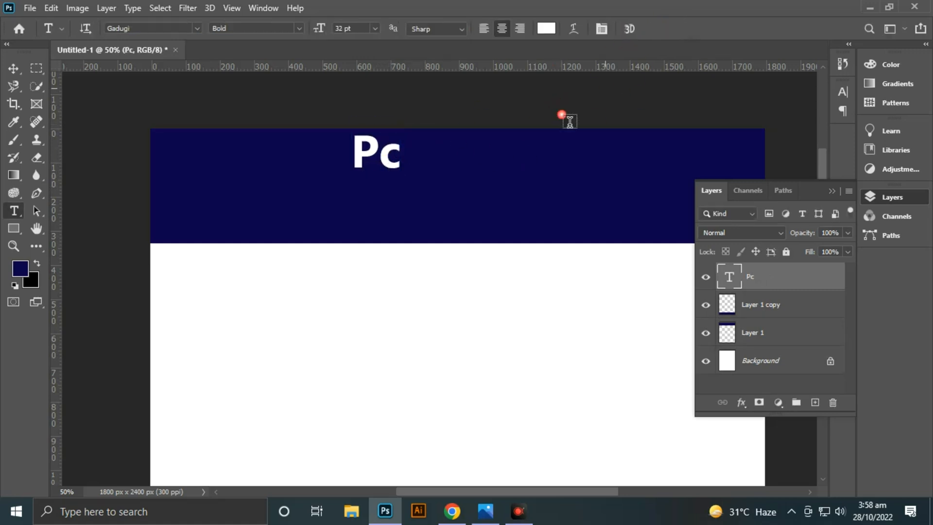
# - Add the letters "C" and "E" as separate text layers below "Pc" on the blue band
pyautogui.click(361, 231)
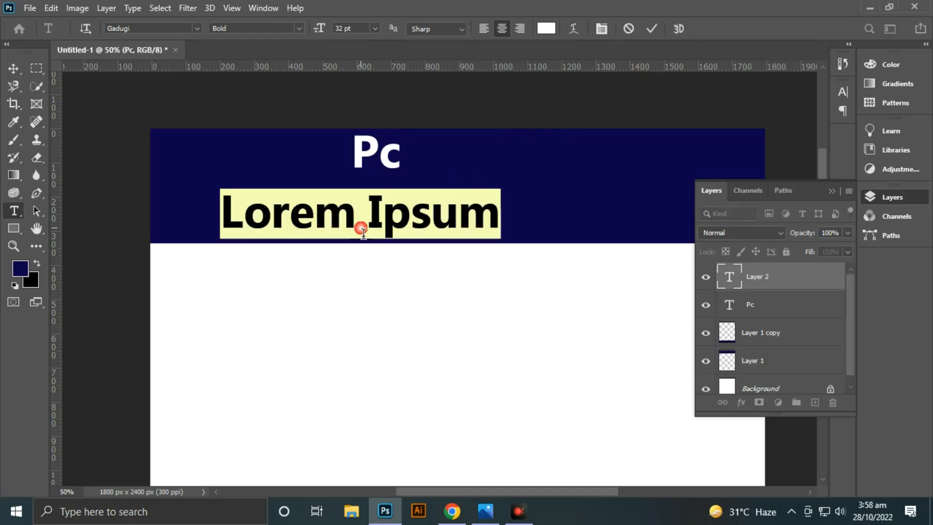
pyautogui.press('BackSpace')
pyautogui.write('C')
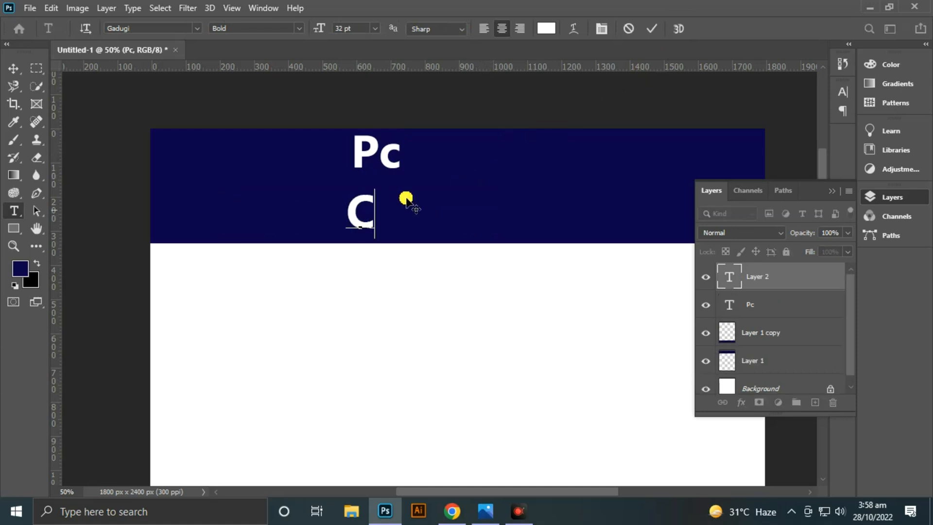
pyautogui.click(651, 29)
pyautogui.click(399, 217)
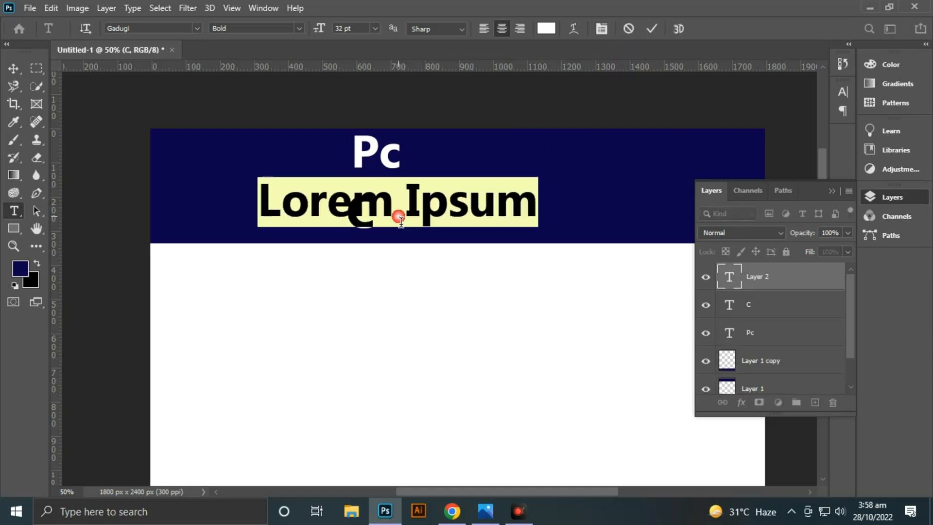
pyautogui.press('BackSpace')
pyautogui.write('E')
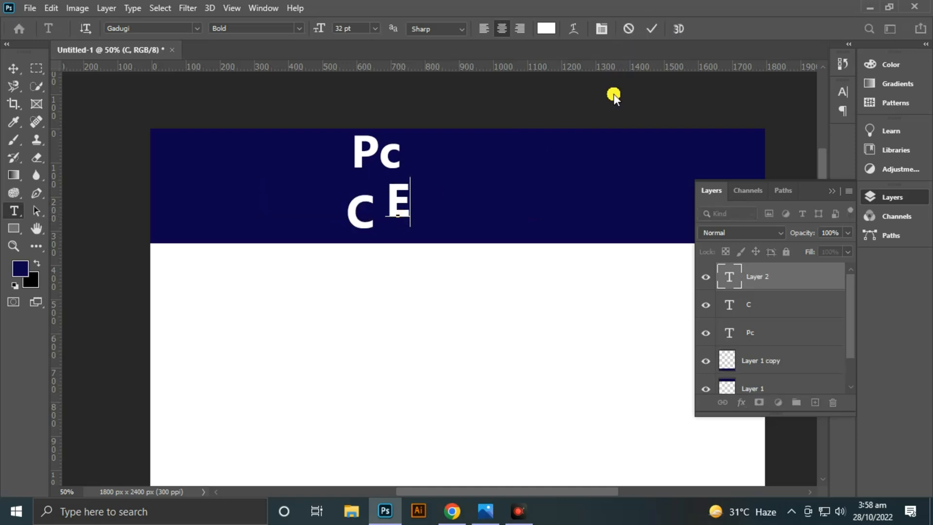
pyautogui.click(651, 28)
# - Add the letters "N" and "T" as separate text layers to the right of "E"
pyautogui.click(458, 199)
pyautogui.press('BackSpace')
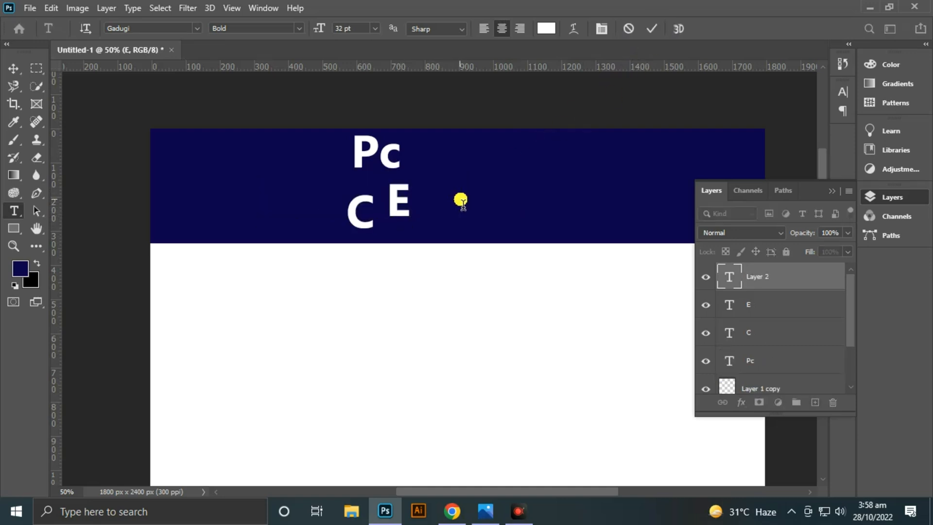
pyautogui.write('N')
pyautogui.click(657, 28)
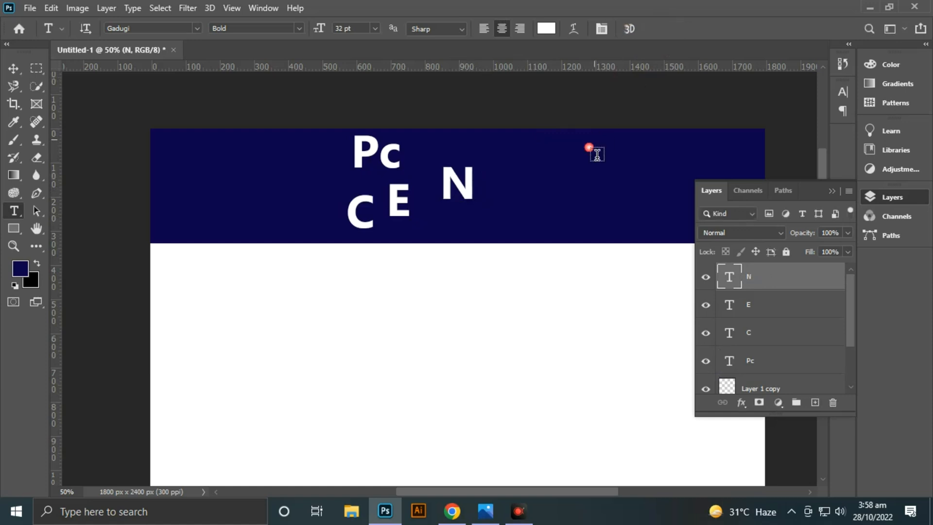
pyautogui.click(510, 198)
pyautogui.press('BackSpace')
pyautogui.write('T')
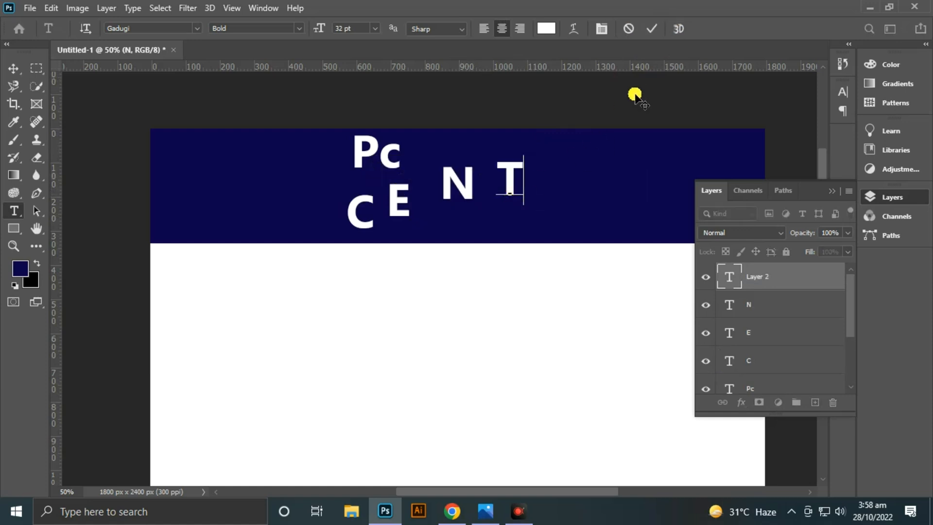
pyautogui.click(654, 28)
# - Add the letters "U", "R" and "Y" as separate text layers to finish the word CENTURY
pyautogui.click(560, 197)
pyautogui.write('U')
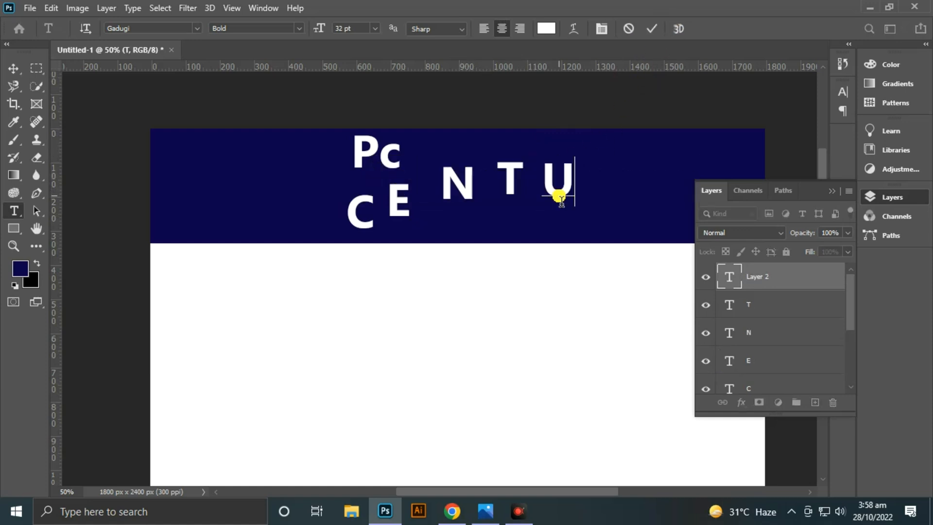
pyautogui.click(647, 32)
pyautogui.click(601, 192)
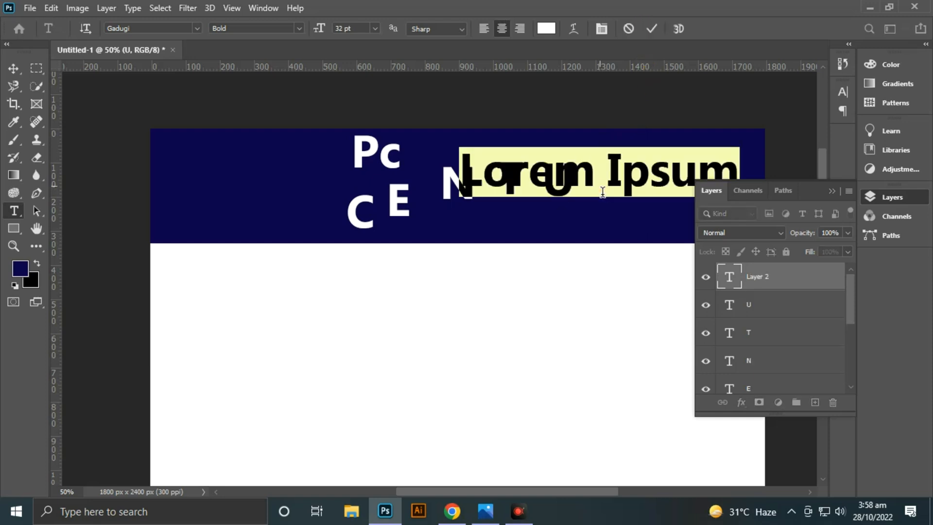
pyautogui.press('BackSpace')
pyautogui.write('R')
pyautogui.click(651, 28)
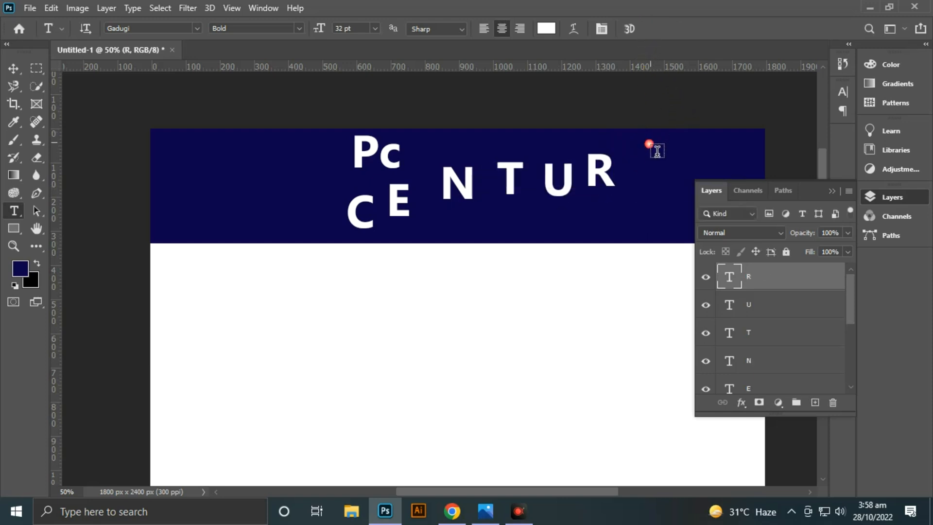
pyautogui.click(651, 181)
pyautogui.write('Y')
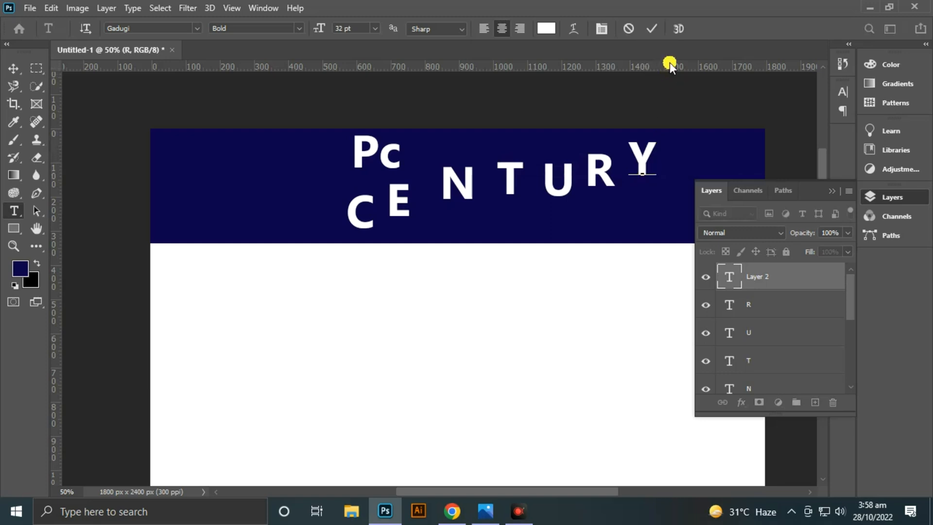
pyautogui.click(651, 31)
# - Lock the layer of the upper blue band
pyautogui.press('v')
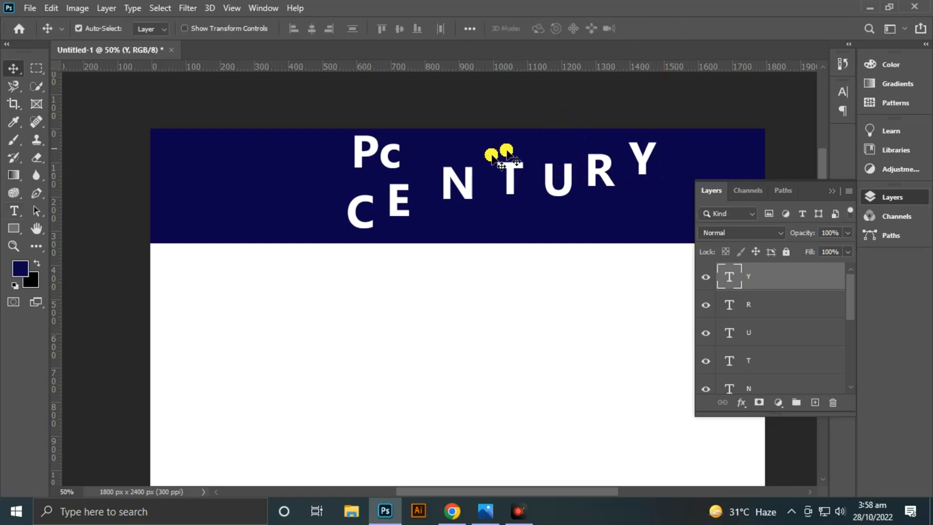
pyautogui.click(308, 175)
pyautogui.click(790, 252)
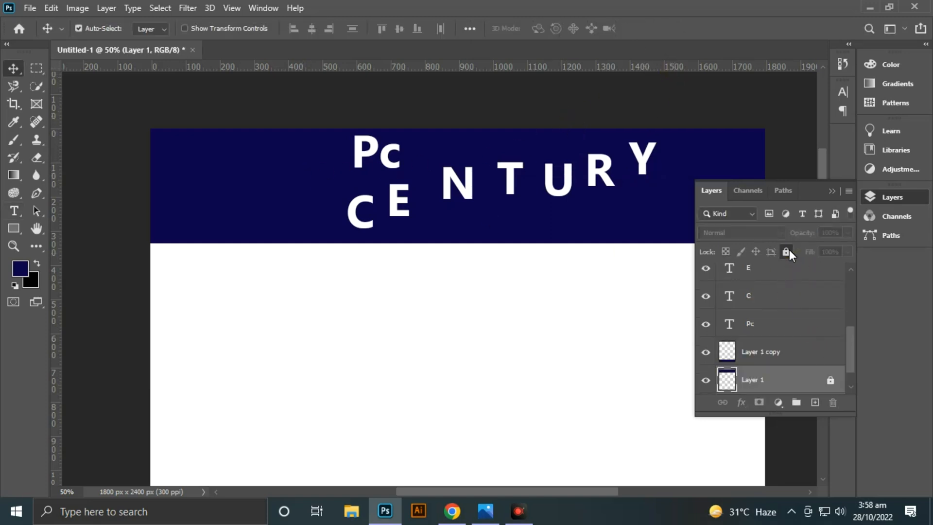
# - Move the "Pc" text to the left of the CENTURY letters
pyautogui.click(393, 155)
pyautogui.click(13, 210)
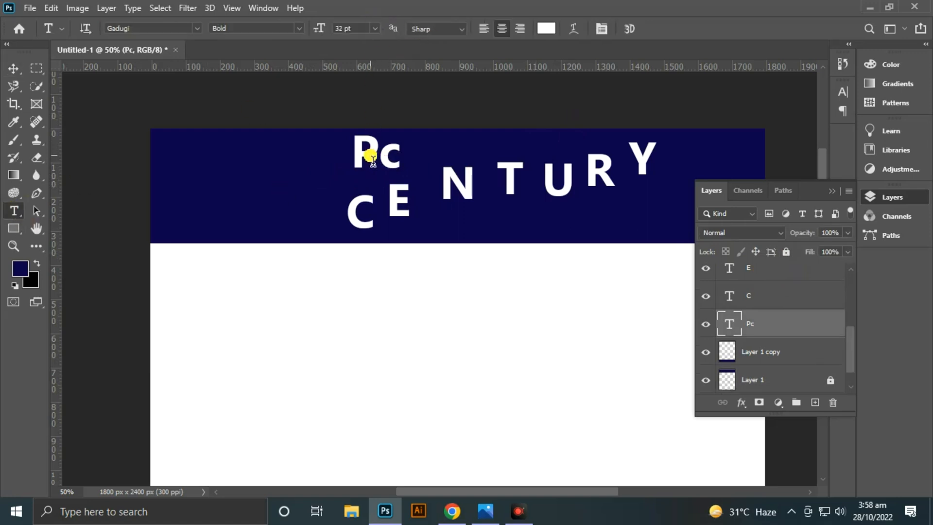
pyautogui.press('v')
pyautogui.moveTo(372, 158); pyautogui.dragTo(282, 172)
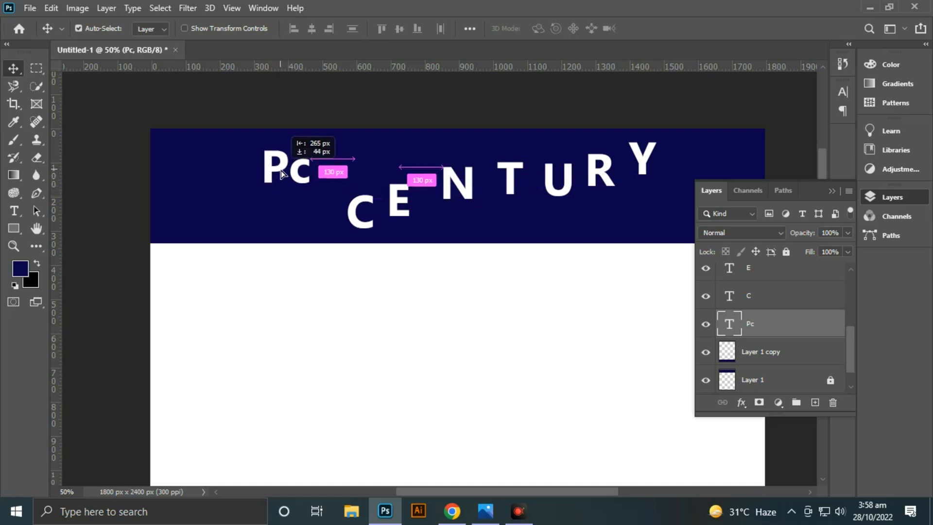
# - Select all seven CENTURY letters and align their vertical centers
pyautogui.click(396, 93)
pyautogui.moveTo(672, 148)
pyautogui.mouseDown()
pyautogui.moveTo(611, 180)
pyautogui.moveTo(355, 226)
pyautogui.mouseUp()
pyautogui.click(398, 29)
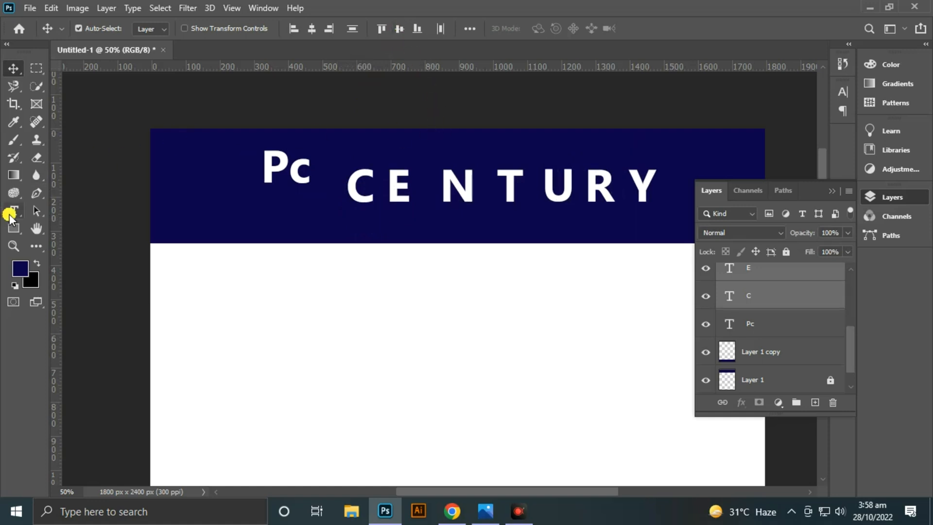
# - Set the font size of the selected CENTURY letters to 18 pt
pyautogui.click(11, 212)
pyautogui.click(374, 29)
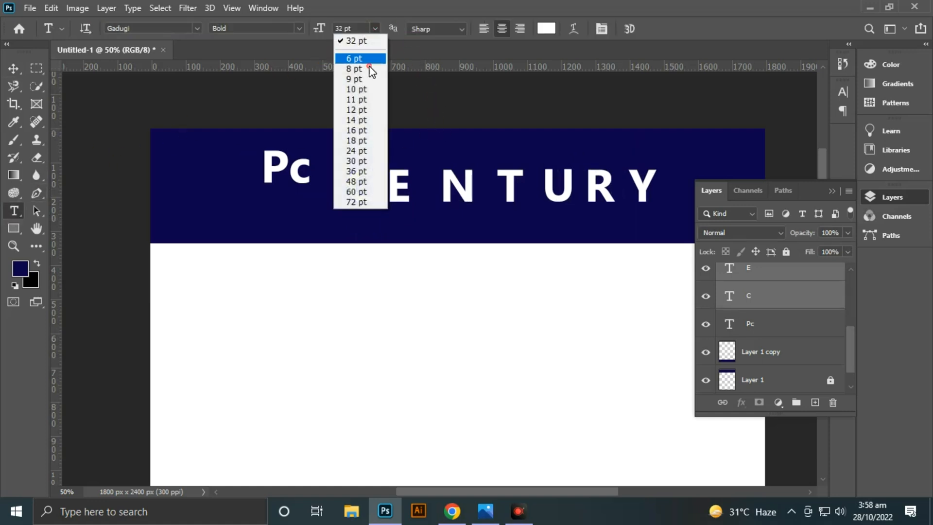
pyautogui.click(362, 142)
# - Move all the CENTURY letters together beneath "Pc", with the C starting under the P
pyautogui.click(14, 63)
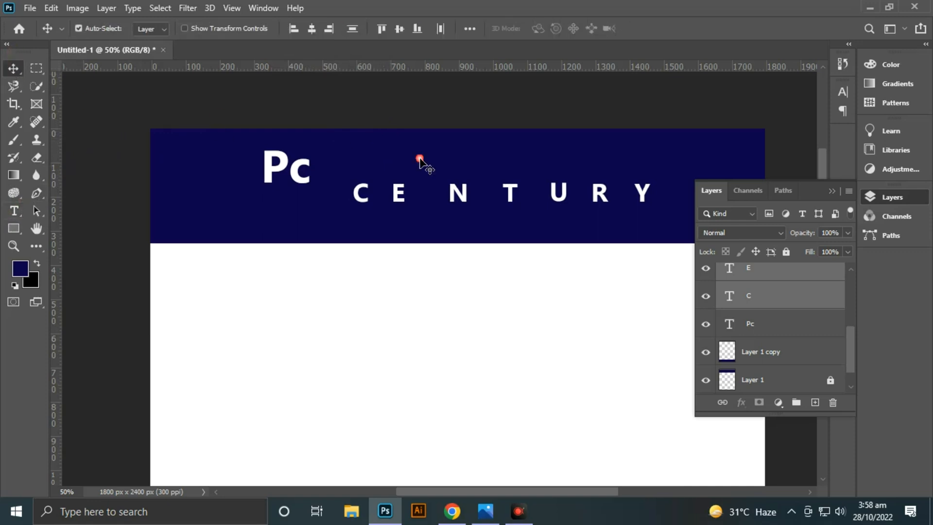
pyautogui.moveTo(667, 176); pyautogui.dragTo(346, 214)
pyautogui.moveTo(462, 202); pyautogui.dragTo(364, 220)
pyautogui.click(380, 106)
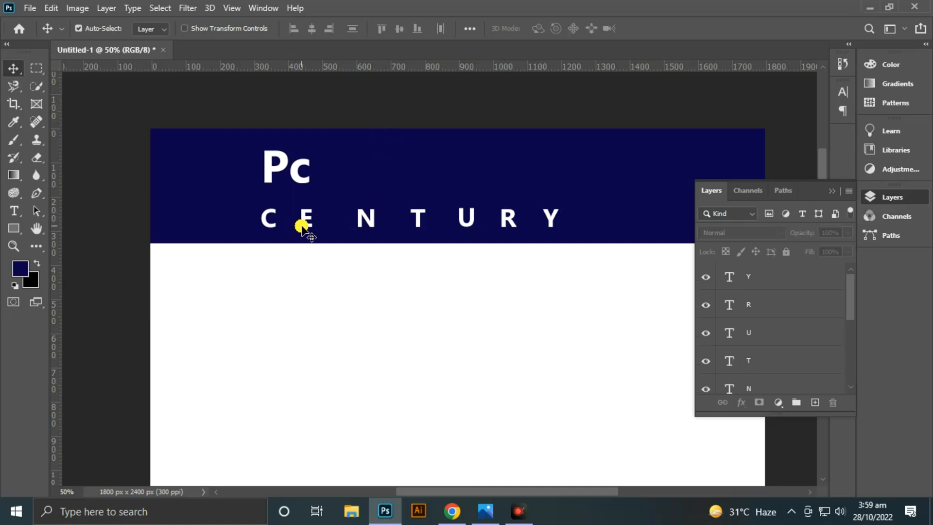
# - Nudge the letter E left so it sits close to the C
pyautogui.hotkey('ctrl', '+')
pyautogui.press('space')
pyautogui.moveTo(301, 226); pyautogui.dragTo(372, 264)
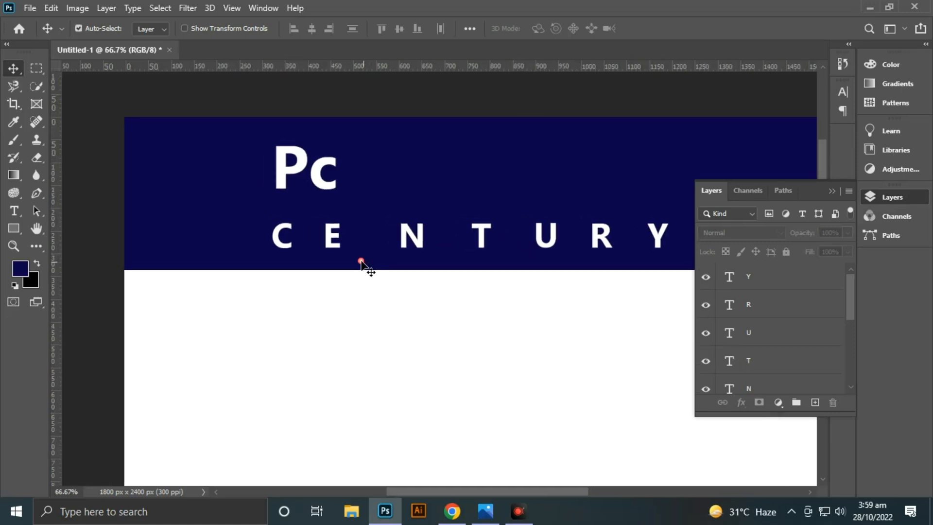
pyautogui.click(331, 249)
pyautogui.hotkey('shift', 'Left')
pyautogui.hotkey('shift', 'Left')
pyautogui.hotkey('shift', 'Left')
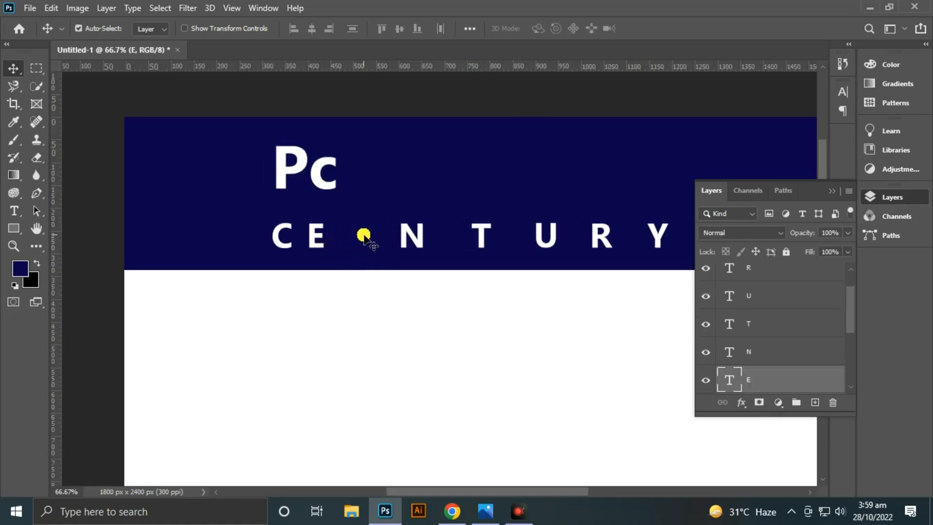
# - Nudge the letter N left so it sits close to the E
pyautogui.click(407, 229)
pyautogui.hotkey('shift', 'Left')
pyautogui.hotkey('shift', 'Left')
pyautogui.hotkey('shift', 'Left')
pyautogui.hotkey('shift', 'Left')
pyautogui.hotkey('shift', 'Left')
pyautogui.hotkey('shift', 'Left')
pyautogui.hotkey('shift', 'Left')
pyautogui.hotkey('shift', 'Left')
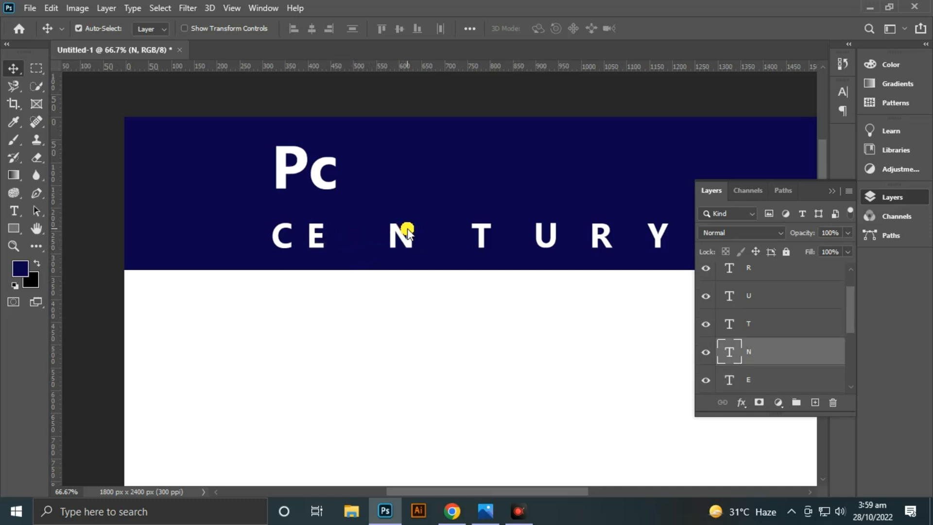
pyautogui.hotkey('shift', 'Left')
pyautogui.hotkey('shift', 'Left')
pyautogui.hotkey('shift', 'Left')
pyautogui.hotkey('shift', 'Left')
pyautogui.hotkey('shift', 'Left')
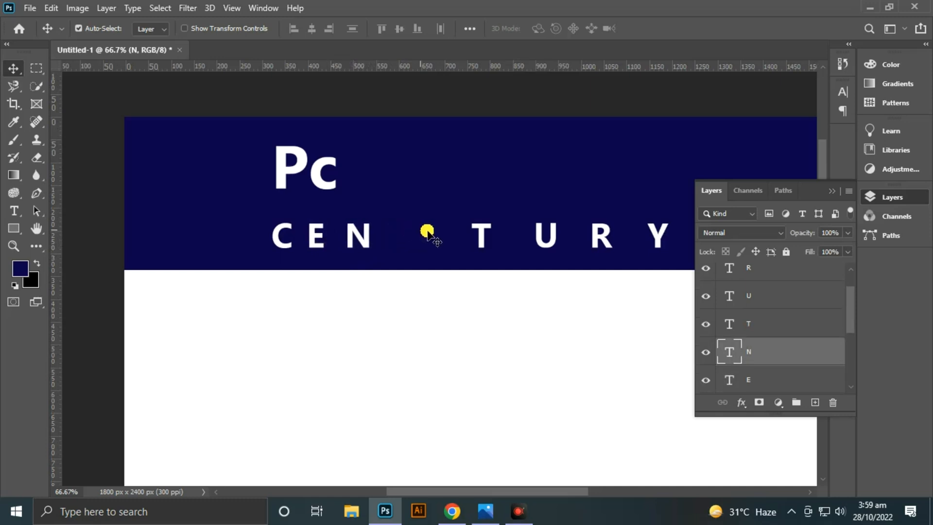
# - Move the letters T, U, R and Y left together so the T sits close to the N
pyautogui.moveTo(652, 236); pyautogui.dragTo(439, 258)
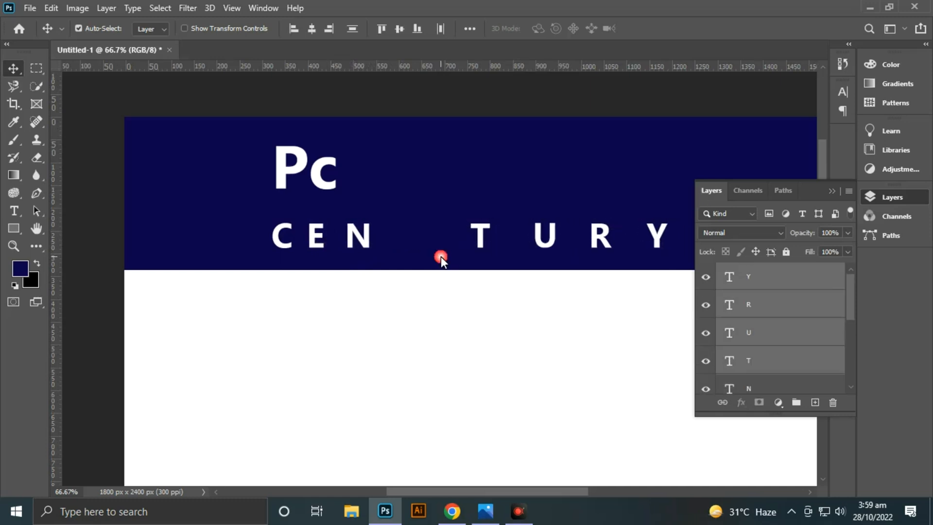
pyautogui.hotkey('shift', 'Left')
pyautogui.hotkey('shift', 'Left')
pyautogui.hotkey('shift', 'Left')
pyautogui.moveTo(541, 233); pyautogui.dragTo(471, 237)
pyautogui.click(478, 177)
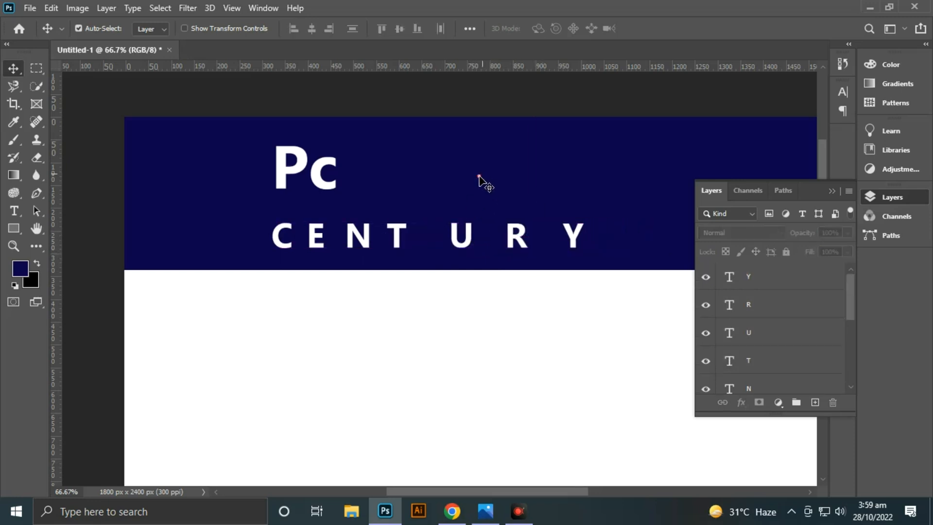
# - Tighten the spacing of CENT by moving the letters N, E and T left, evening out the gaps
pyautogui.moveTo(378, 238); pyautogui.dragTo(356, 233)
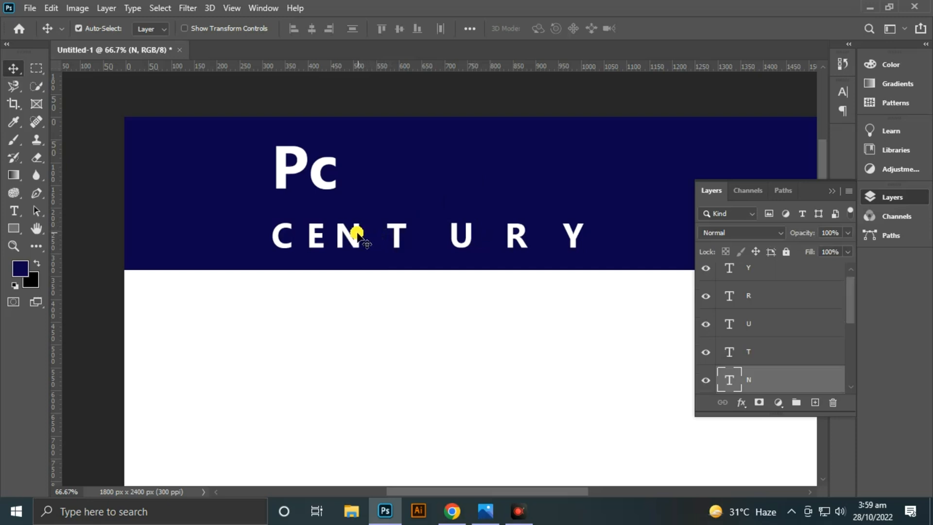
pyautogui.click(320, 238)
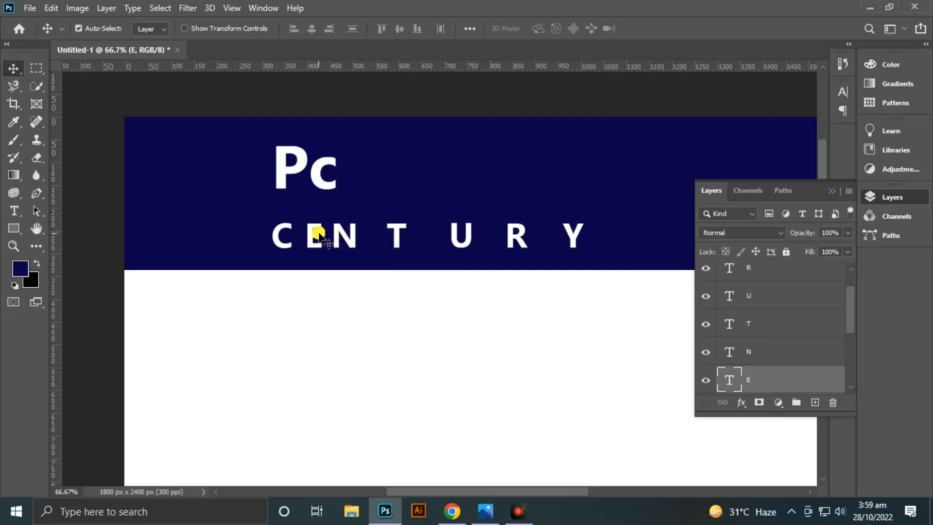
pyautogui.moveTo(319, 234); pyautogui.dragTo(316, 233)
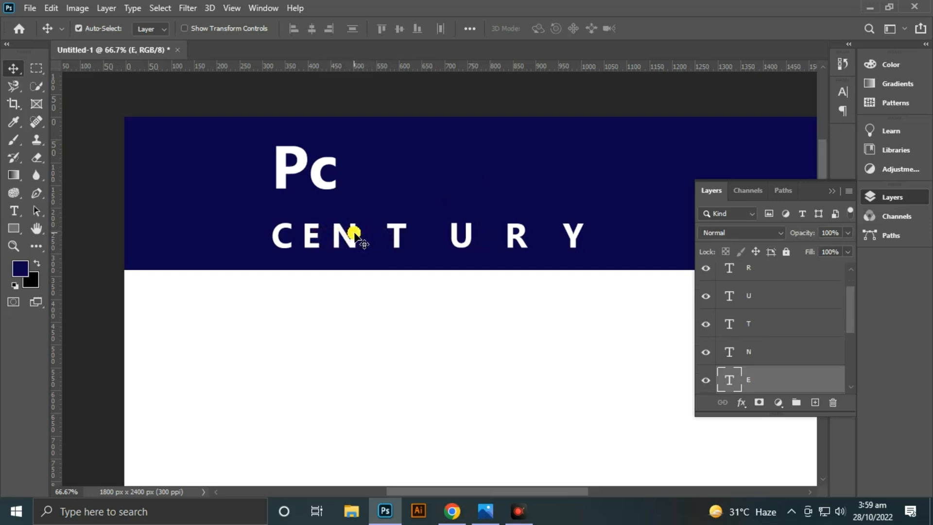
pyautogui.click(353, 236)
pyautogui.click(400, 233)
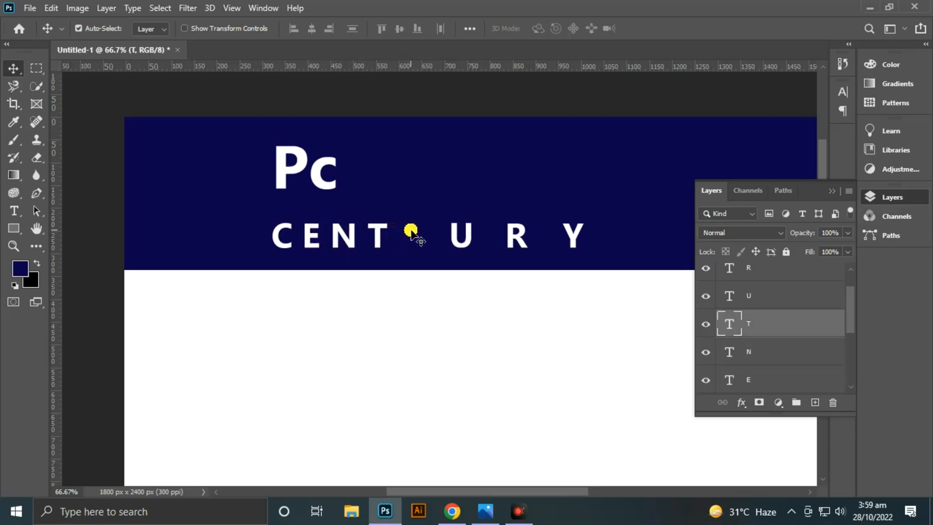
# - Move the letter U left so it follows the T with the same gap as the preceding letters
pyautogui.click(459, 236)
pyautogui.hotkey('shift', 'Left')
pyautogui.hotkey('shift', 'Left')
pyautogui.hotkey('shift', 'Left')
pyautogui.hotkey('shift', 'Left')
pyautogui.hotkey('shift', 'Left')
pyautogui.hotkey('shift', 'Left')
pyautogui.hotkey('shift', 'Left')
pyautogui.hotkey('shift', 'Left')
pyautogui.hotkey('shift', 'Left')
pyautogui.hotkey('shift', 'Left')
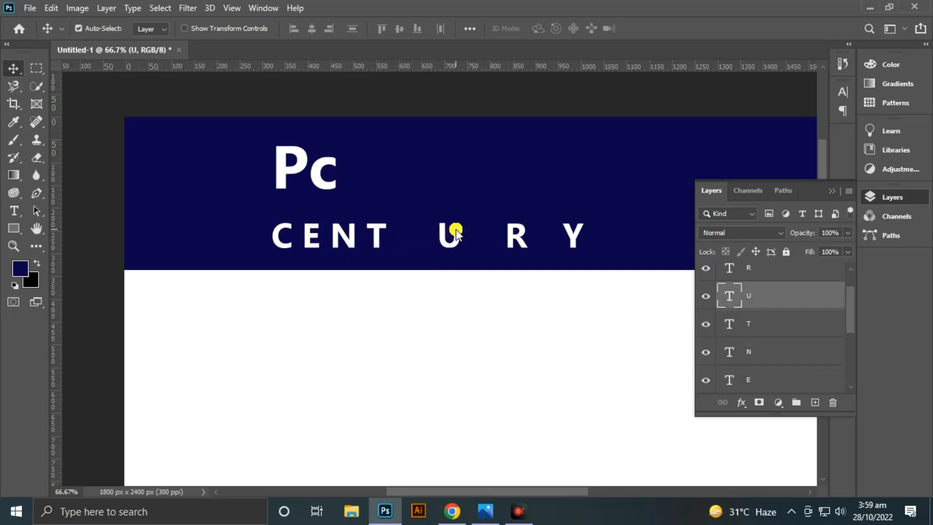
pyautogui.hotkey('shift', 'Left')
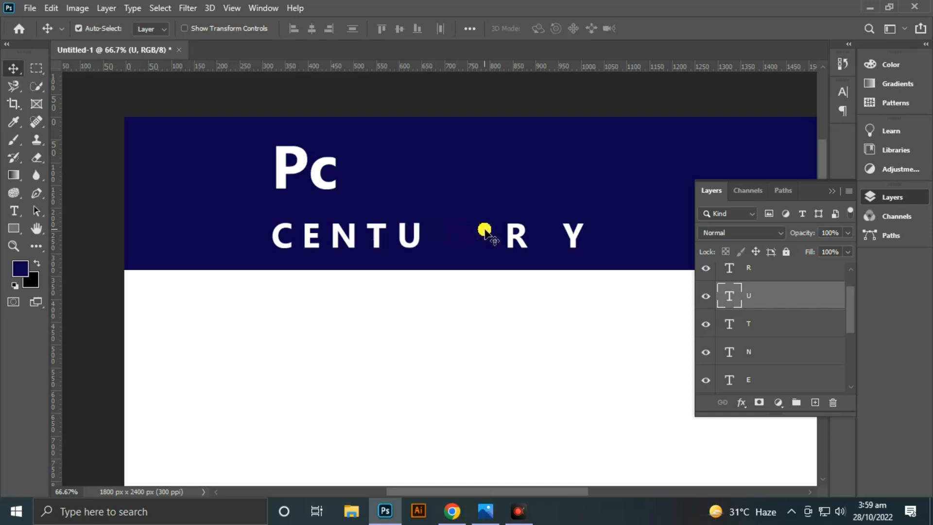
# - Move the letters R and Y left so they follow the U and complete an evenly spaced CENTURY
pyautogui.click(510, 231)
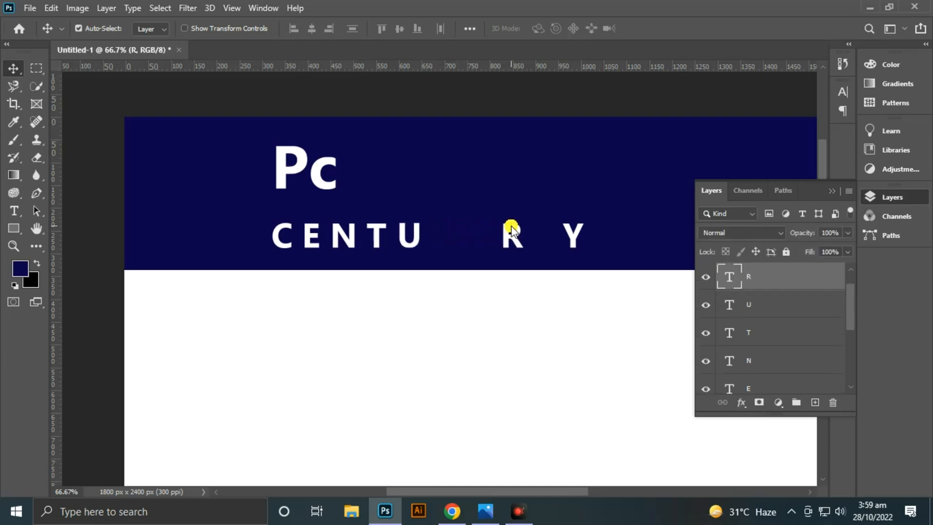
pyautogui.hotkey('shift', 'Left')
pyautogui.hotkey('shift', 'Left')
pyautogui.hotkey('shift', 'Left')
pyautogui.hotkey('shift', 'Left')
pyautogui.hotkey('shift', 'Left')
pyautogui.hotkey('shift', 'Left')
pyautogui.hotkey('shift', 'Left')
pyautogui.hotkey('shift', 'Left')
pyautogui.hotkey('shift', 'Left')
pyautogui.hotkey('shift', 'Left')
pyautogui.hotkey('shift', 'Left')
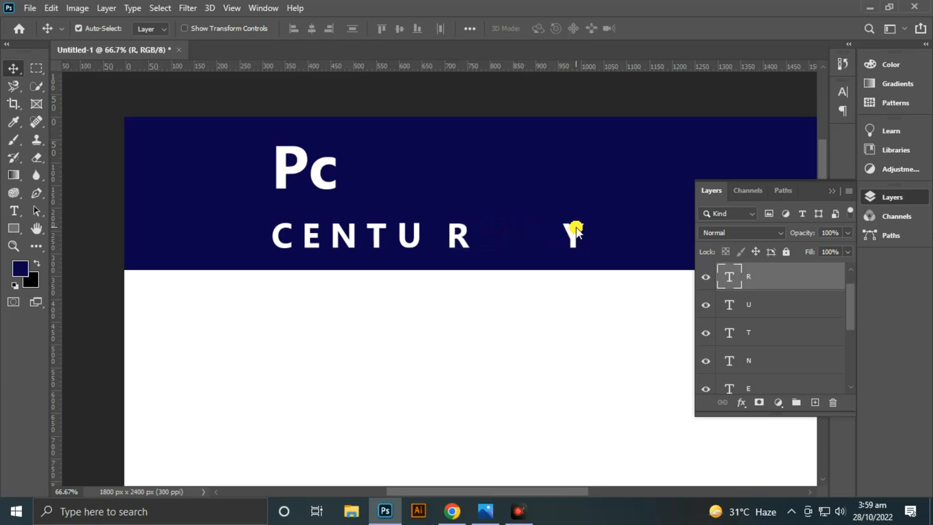
pyautogui.hotkey('shift', 'Left')
pyautogui.hotkey('shift', 'Left')
pyautogui.moveTo(576, 232); pyautogui.dragTo(475, 237)
pyautogui.click(467, 291)
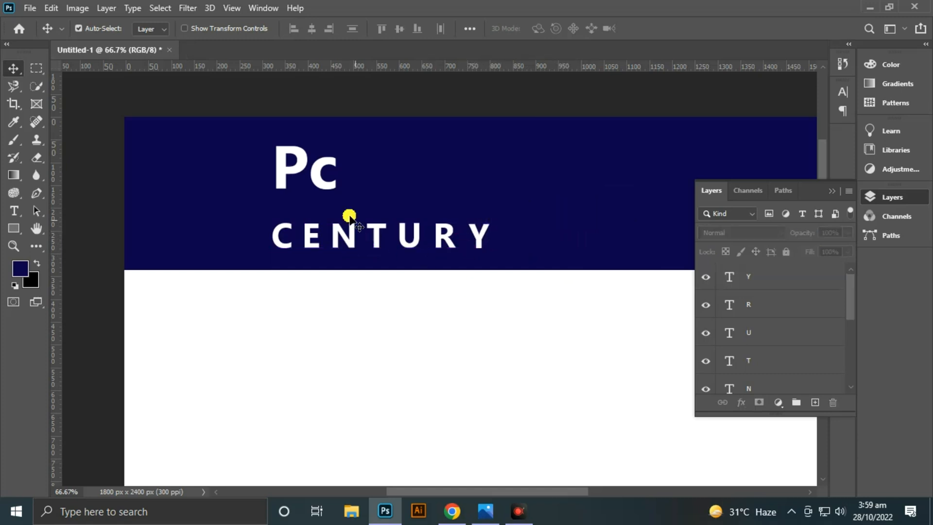
# - Nudge "Pc" slightly down and lower all the CENTURY letters together within the top band
pyautogui.moveTo(323, 187)
pyautogui.mouseDown()
pyautogui.moveTo(335, 200)
pyautogui.moveTo(321, 193)
pyautogui.mouseUp()
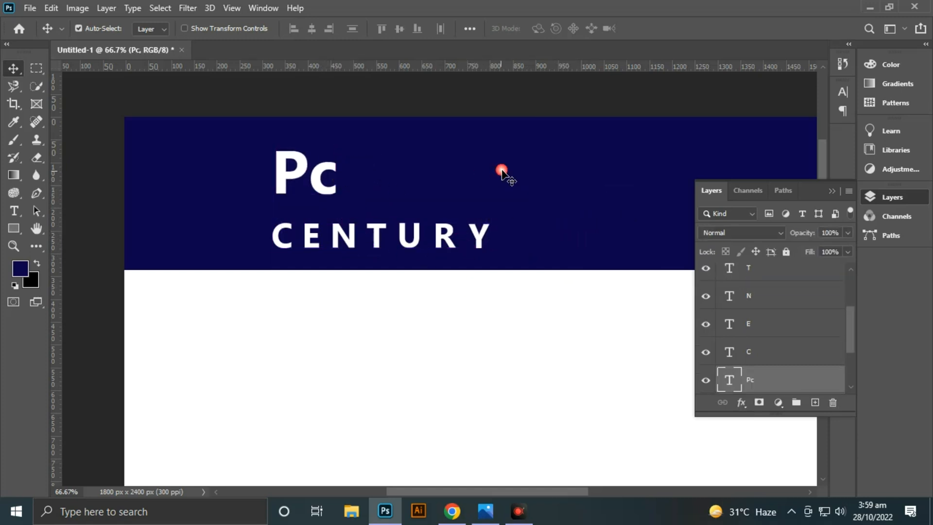
pyautogui.hotkey('ctrl', '-')
pyautogui.hotkey('ctrl', '-')
pyautogui.hotkey('ctrl', '-')
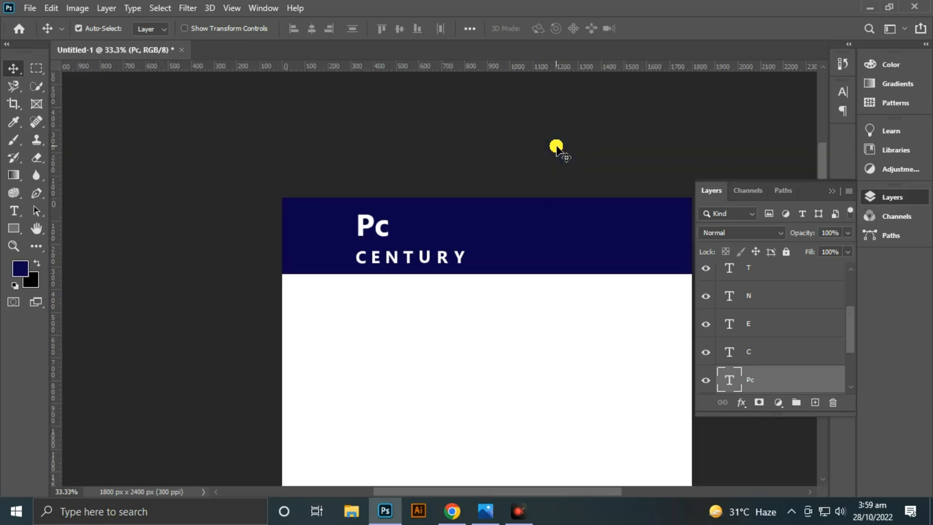
pyautogui.moveTo(443, 86); pyautogui.dragTo(345, 98)
pyautogui.moveTo(439, 112); pyautogui.dragTo(317, 129)
pyautogui.moveTo(374, 121); pyautogui.dragTo(360, 122)
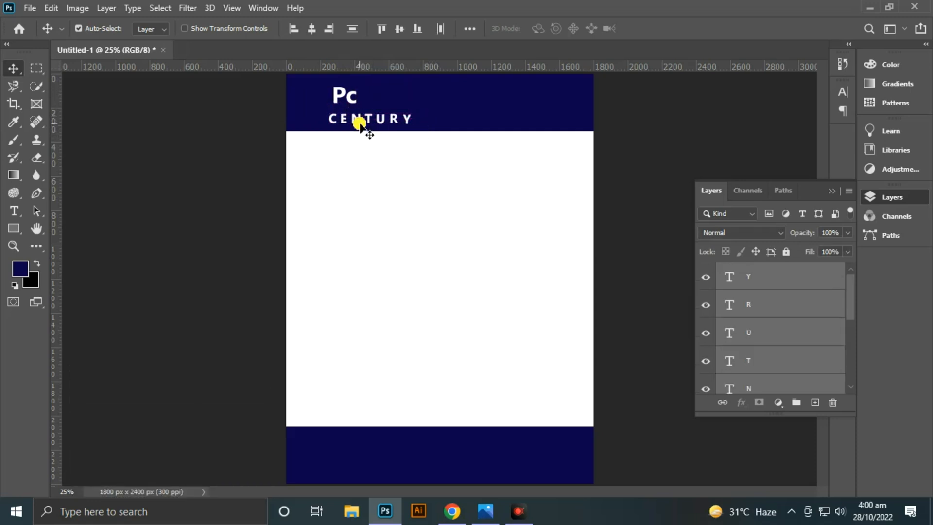
pyautogui.click(578, 114)
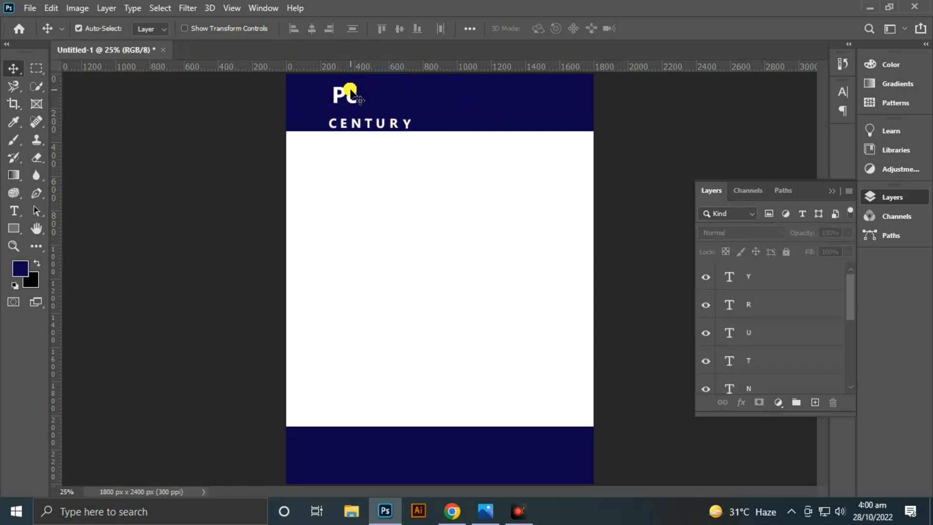
# - Lower "Pc" so it sits close above the CENTURY letters
pyautogui.moveTo(366, 83); pyautogui.dragTo(344, 105)
pyautogui.hotkey('shift', 'Down')
pyautogui.hotkey('shift', 'Down')
pyautogui.hotkey('shift', 'Down')
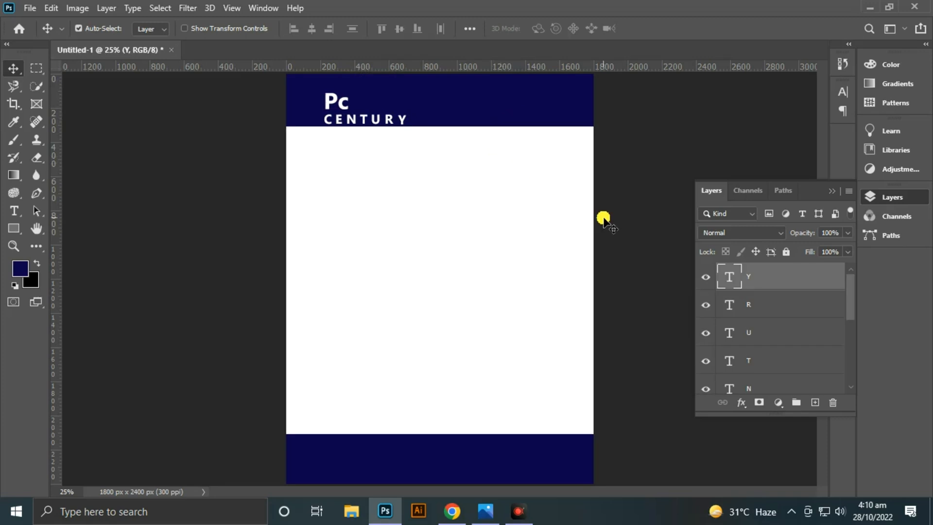
# - Draw a left-pointing triangle about 266 × 310 px with the Pen tool against the right end of the top band
pyautogui.click(37, 192)
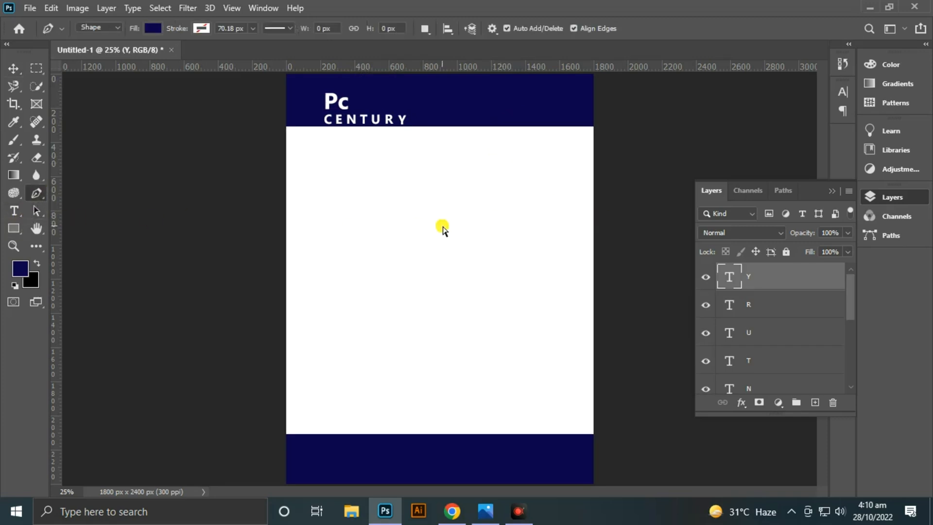
pyautogui.hotkey('ctrl', '+')
pyautogui.hotkey('ctrl', '+')
pyautogui.moveTo(522, 175); pyautogui.dragTo(363, 501)
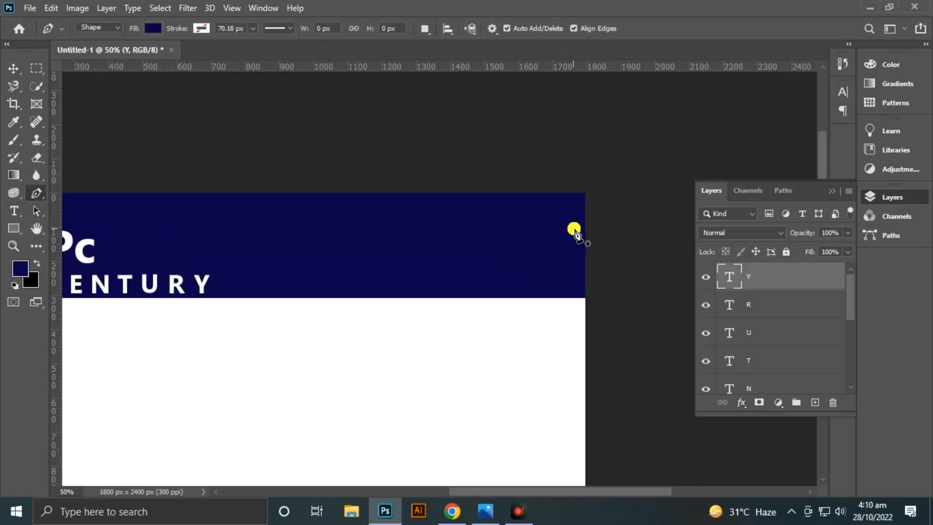
pyautogui.click(587, 192)
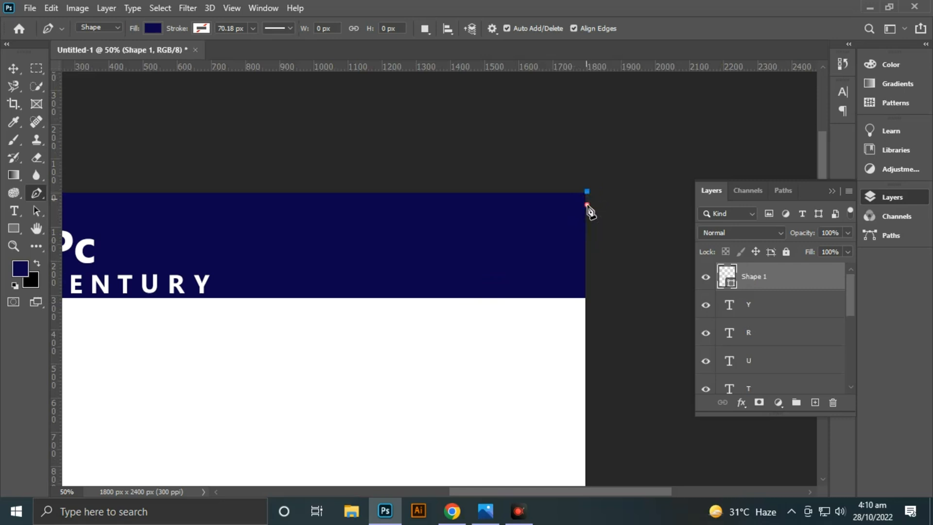
pyautogui.click(587, 297)
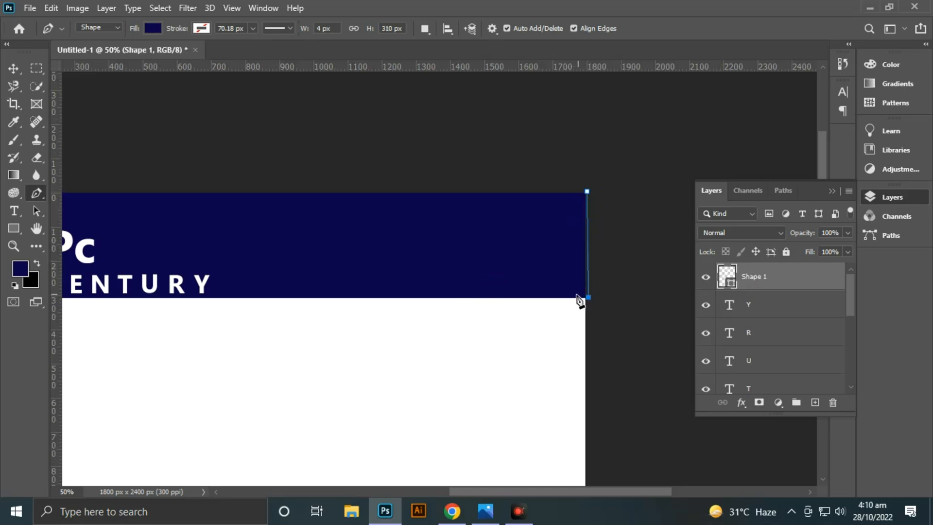
pyautogui.click(497, 239)
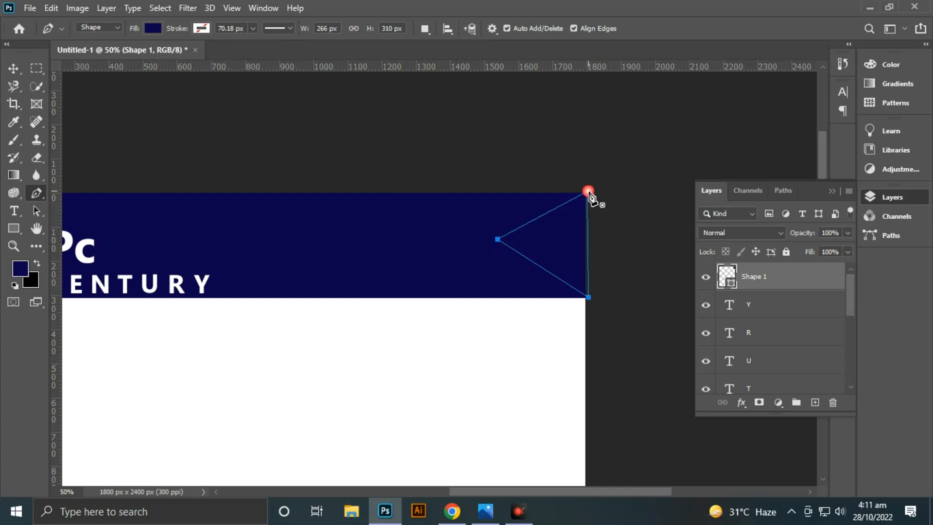
pyautogui.click(588, 191)
# - Fill the triangle at the end of the top band with white
pyautogui.click(153, 28)
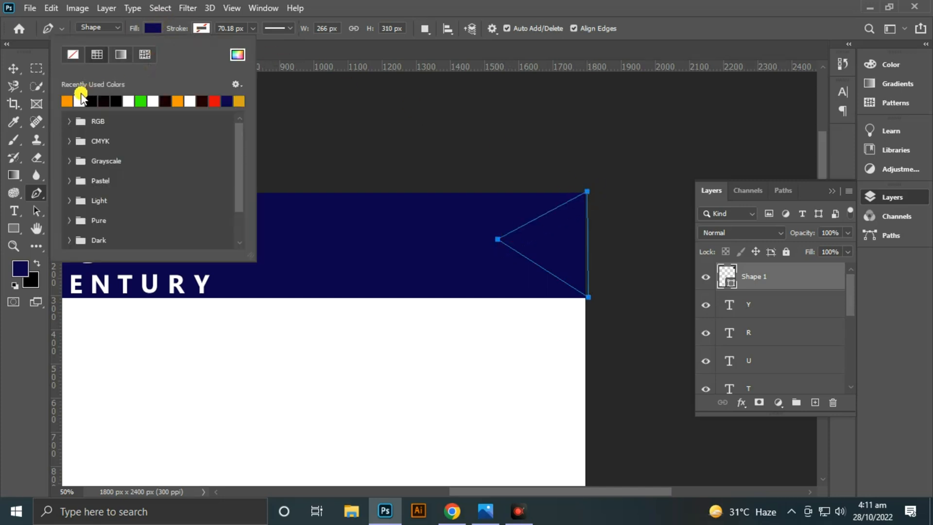
pyautogui.click(79, 102)
pyautogui.click(13, 68)
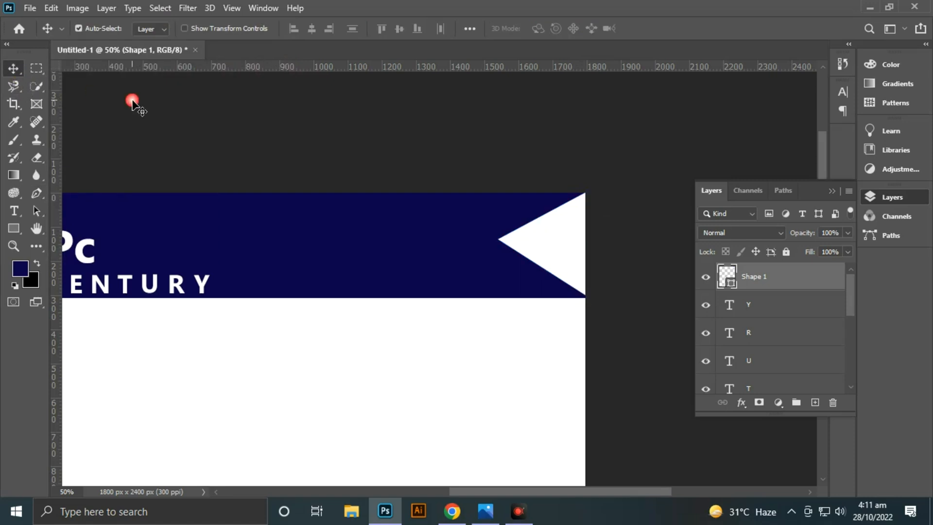
# - Duplicate the white triangle behind the original and fill the copy with orange
pyautogui.hotkey('ctrl', 'j')
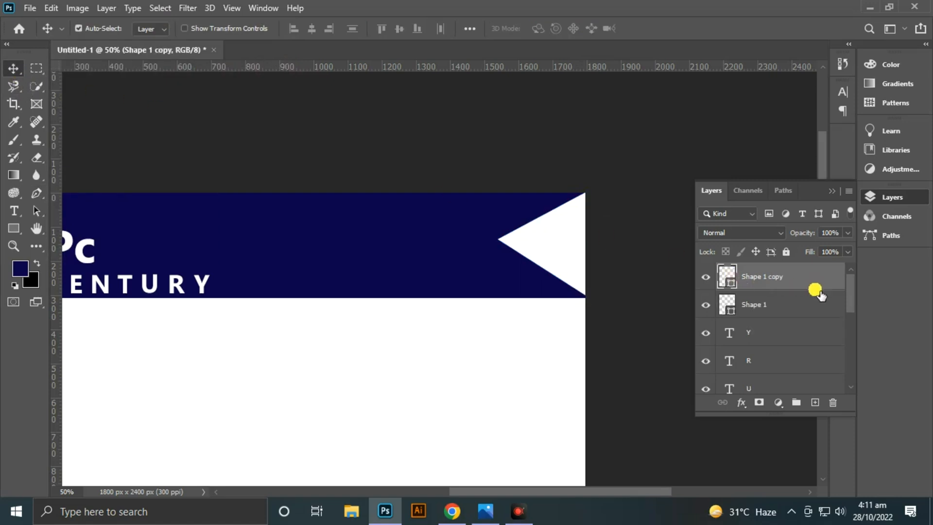
pyautogui.moveTo(814, 277); pyautogui.dragTo(814, 315)
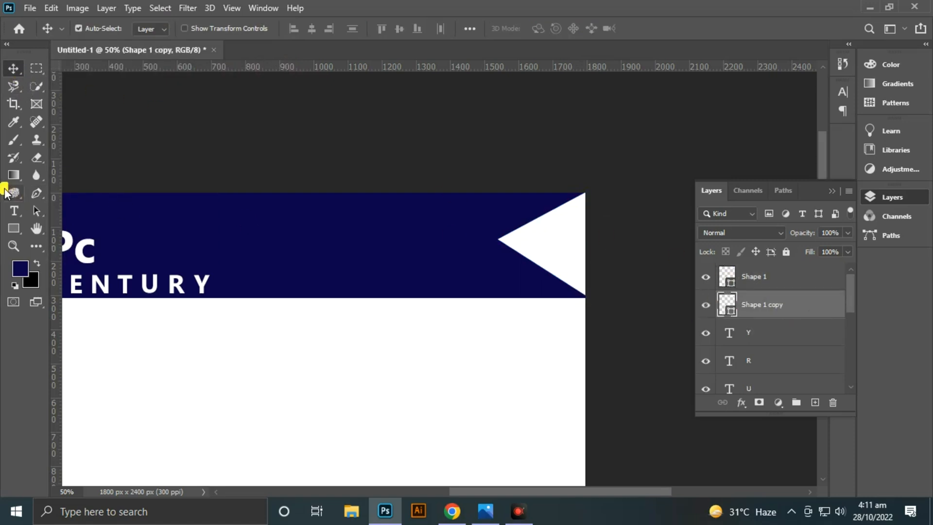
pyautogui.click(36, 194)
pyautogui.click(152, 30)
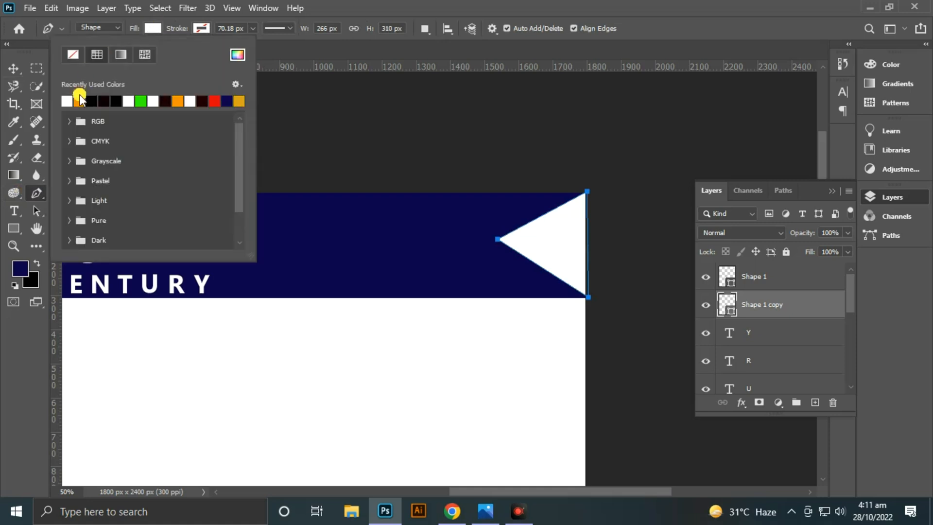
pyautogui.click(79, 100)
pyautogui.click(14, 69)
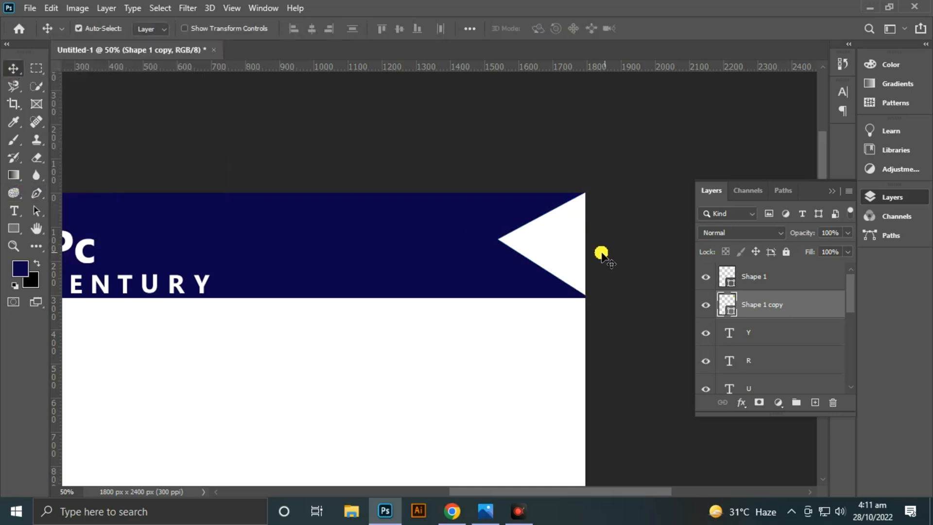
# - Narrow the white triangle from its left point so an orange arrow-shaped edge shows behind it
pyautogui.click(565, 245)
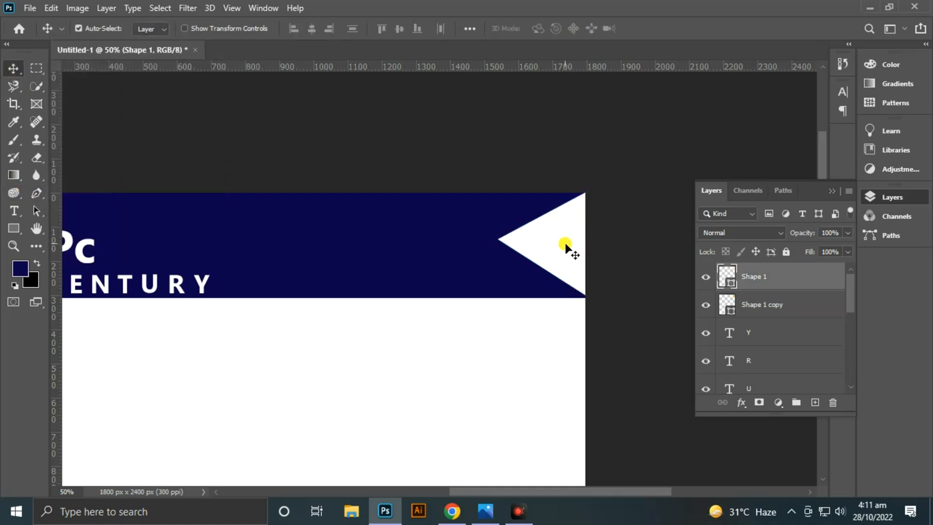
pyautogui.hotkey('ctrl', 't')
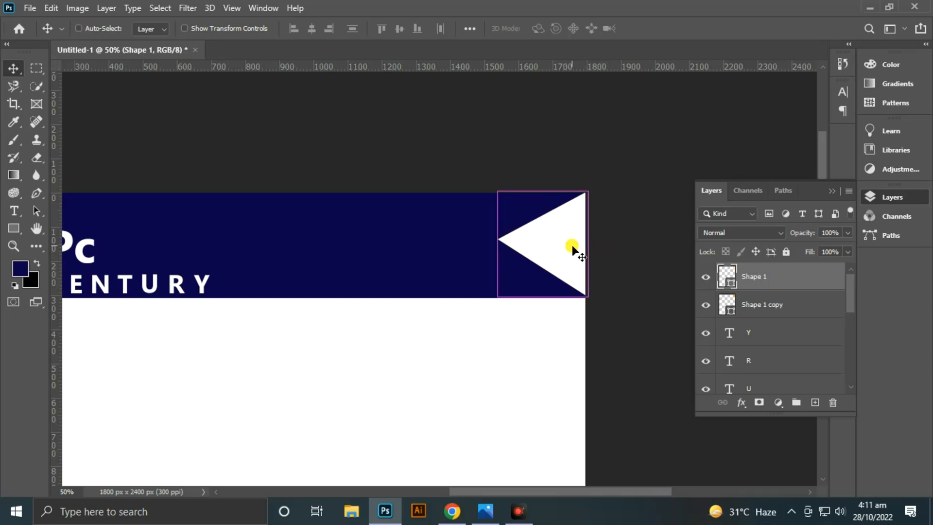
pyautogui.moveTo(506, 250); pyautogui.dragTo(528, 251)
pyautogui.click(677, 27)
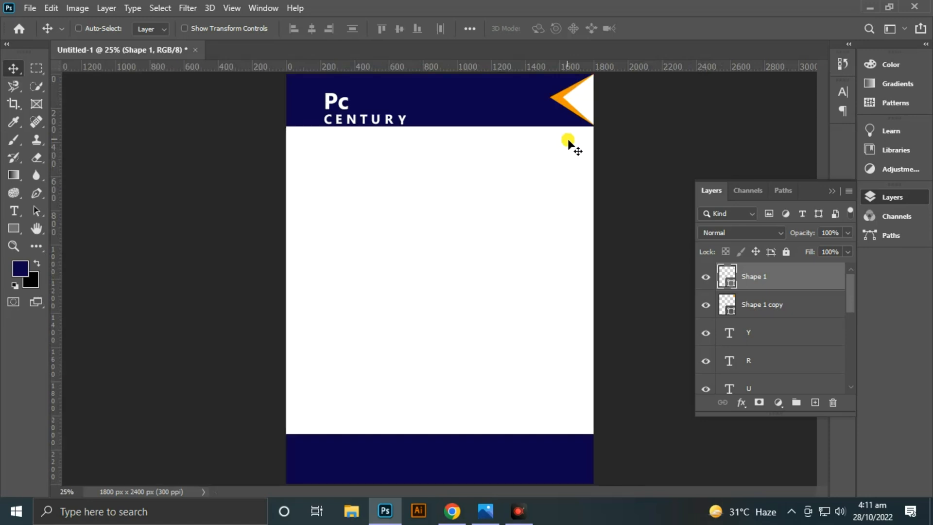
pyautogui.click(583, 109)
# - Duplicate the white and orange triangles together and move the copies to the right end of the bottom band
pyautogui.click(588, 100)
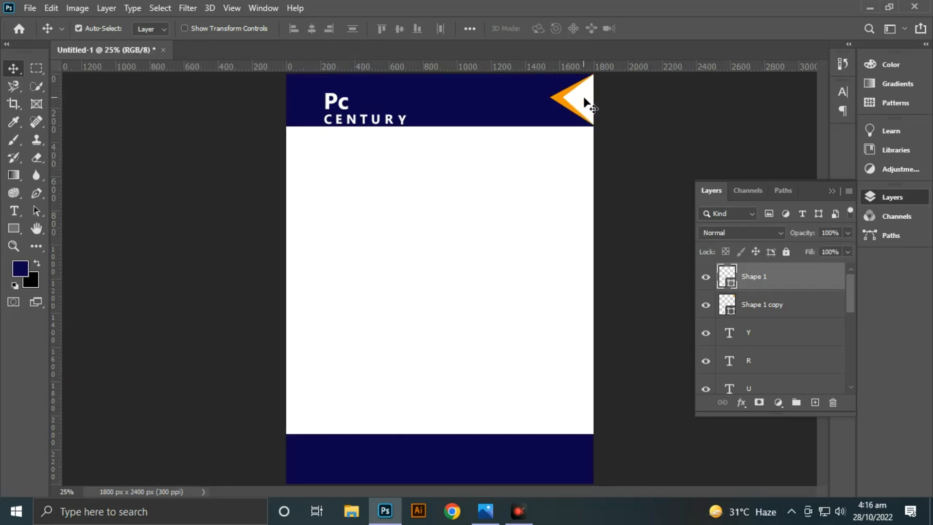
pyautogui.keyDown('shift'); pyautogui.click(775, 305); pyautogui.keyUp('shift')
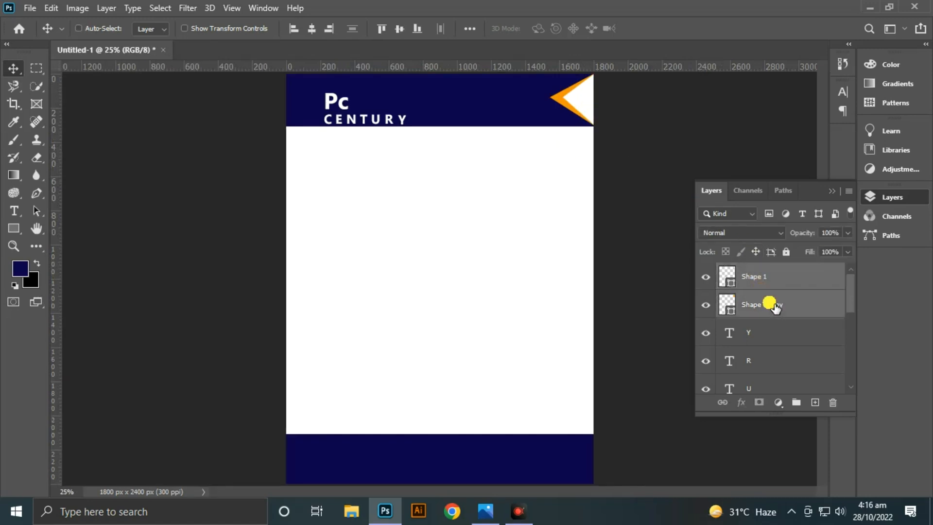
pyautogui.hotkey('ctrl', 'j')
pyautogui.hotkey('ctrl', 't')
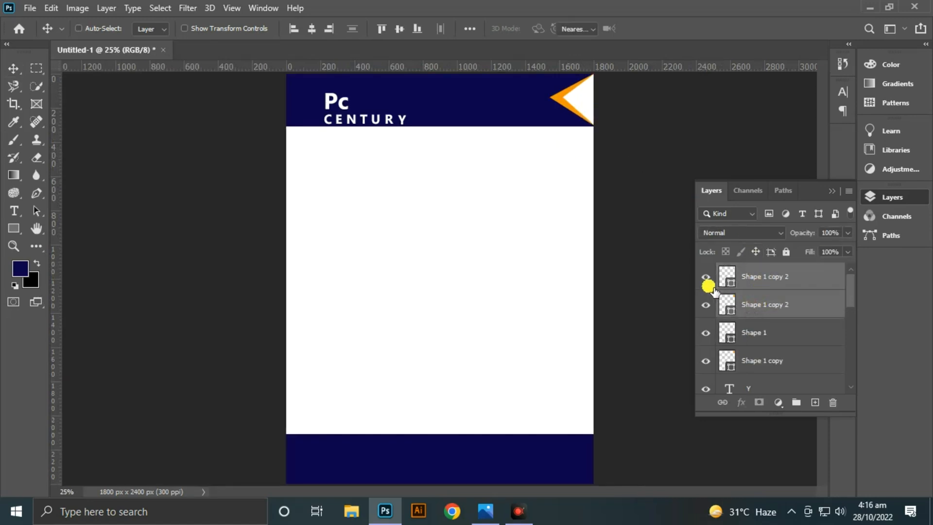
pyautogui.moveTo(583, 101); pyautogui.dragTo(503, 185)
# - Scale the copied triangles to about 96% and nudge them right and up to fit the bottom band's right end
pyautogui.hotkey('ctrl', '+')
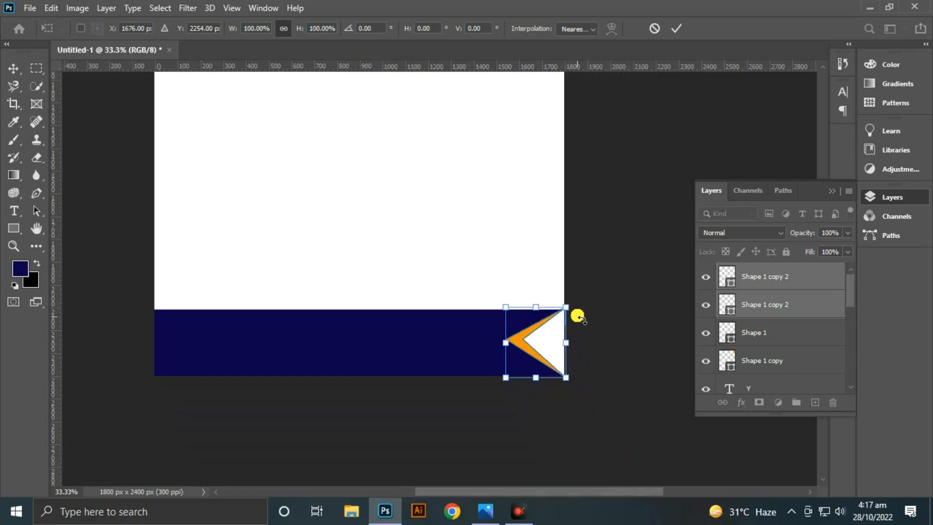
pyautogui.moveTo(573, 316); pyautogui.dragTo(572, 318)
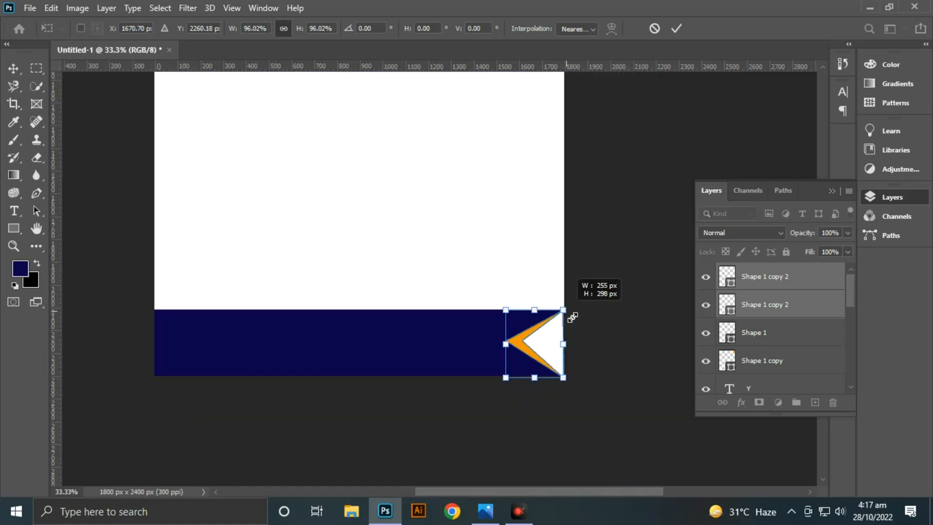
pyautogui.click(675, 29)
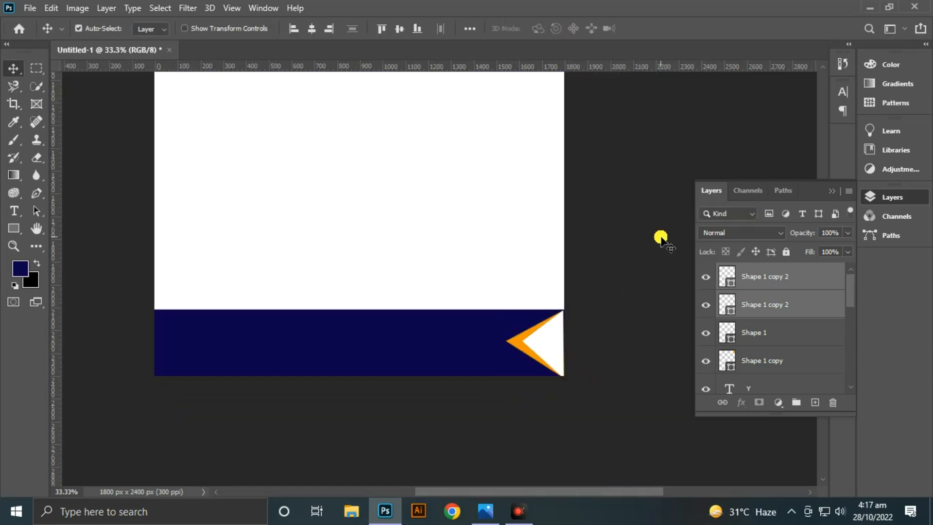
pyautogui.press('Right')
pyautogui.press('Right')
pyautogui.press('Up')
pyautogui.press('Up')
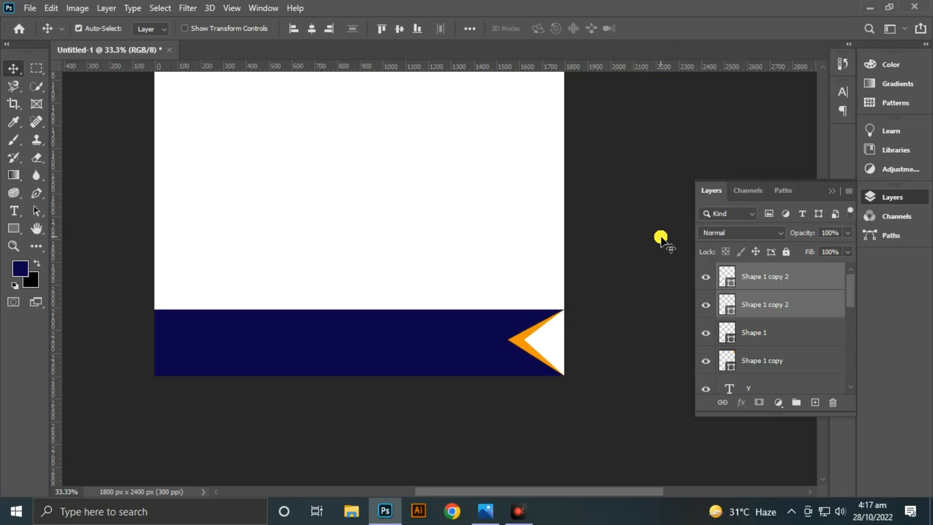
# - Duplicate the bottom band's white and orange triangles together and move the copies to the band's left end
pyautogui.click(774, 304)
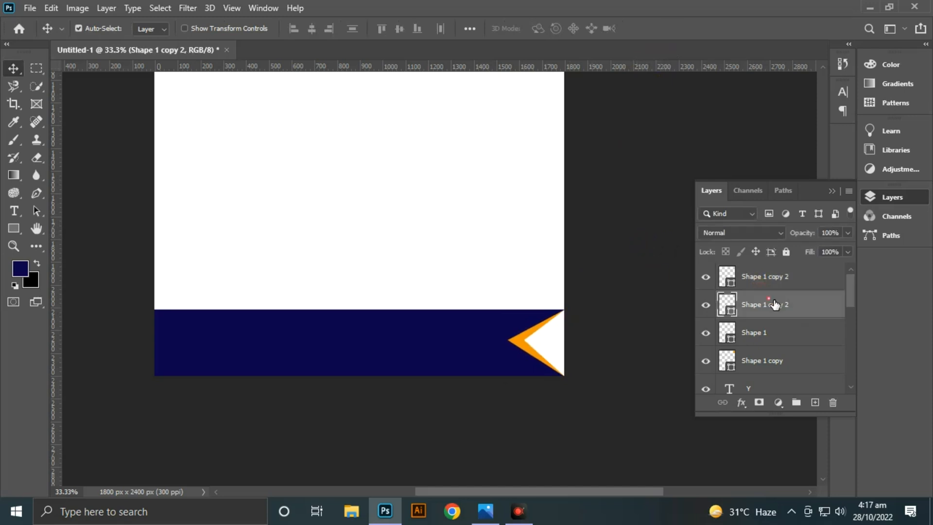
pyautogui.keyDown('shift'); pyautogui.click(776, 281); pyautogui.keyUp('shift')
pyautogui.hotkey('ctrl', 'j')
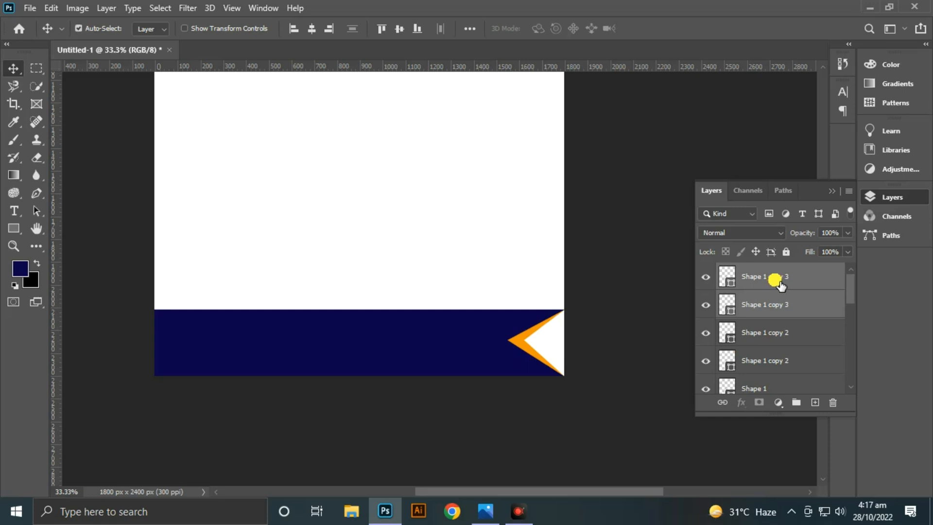
pyautogui.hotkey('ctrl', 't')
pyautogui.moveTo(533, 343); pyautogui.dragTo(207, 332)
# - Flip the copied triangles vertically and horizontally, and align them flush with the page's left edge
pyautogui.rightClick(210, 331)
pyautogui.click(223, 328)
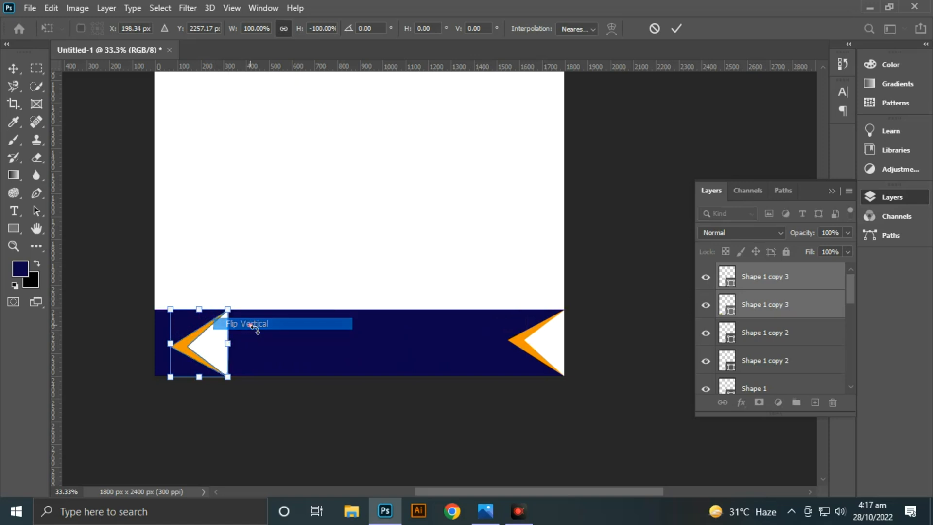
pyautogui.rightClick(215, 342)
pyautogui.click(240, 322)
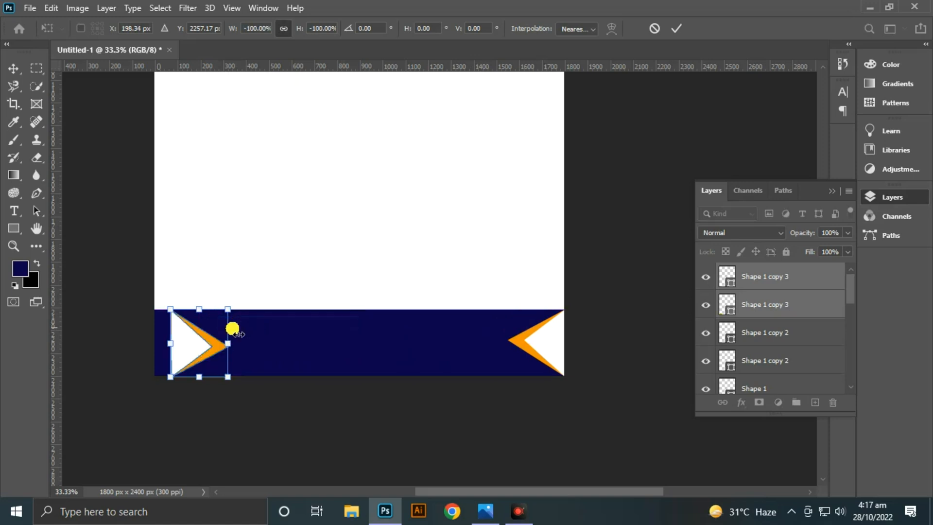
pyautogui.moveTo(195, 342); pyautogui.dragTo(178, 340)
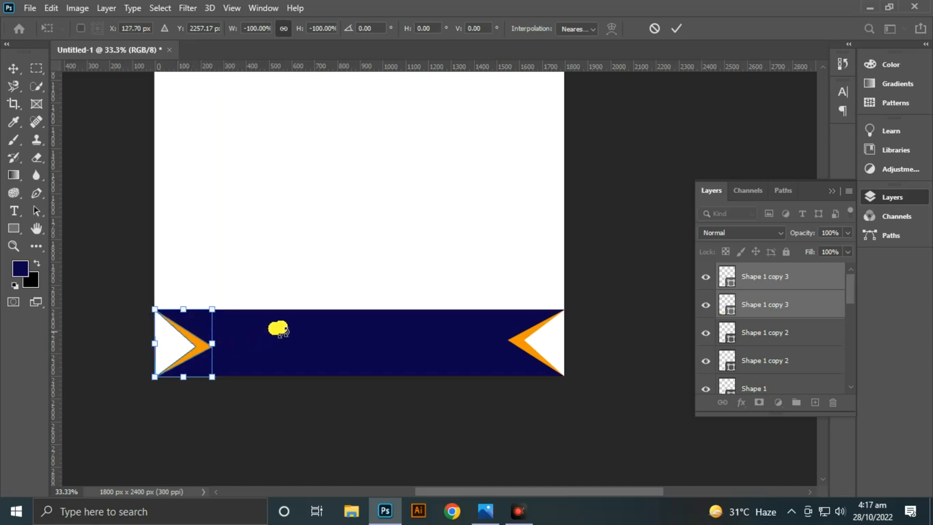
pyautogui.press('Left')
pyautogui.press('Left')
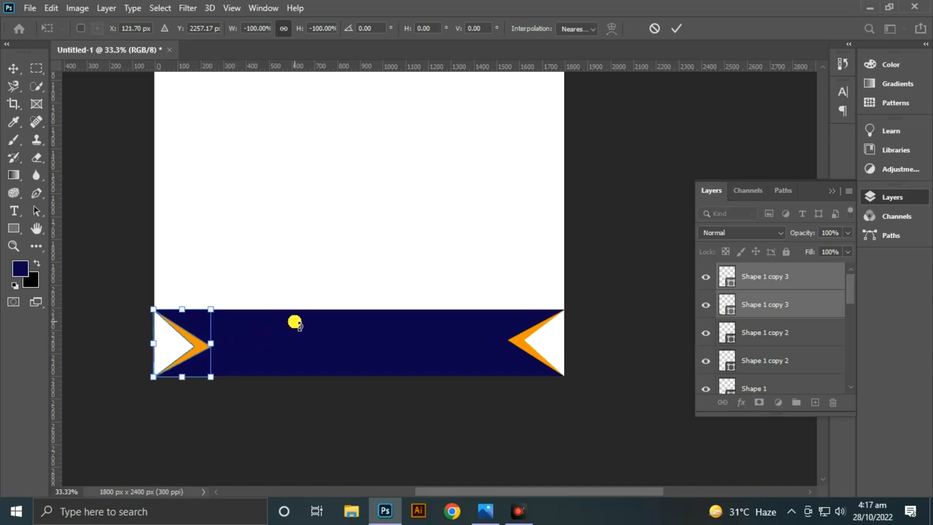
pyautogui.click(674, 28)
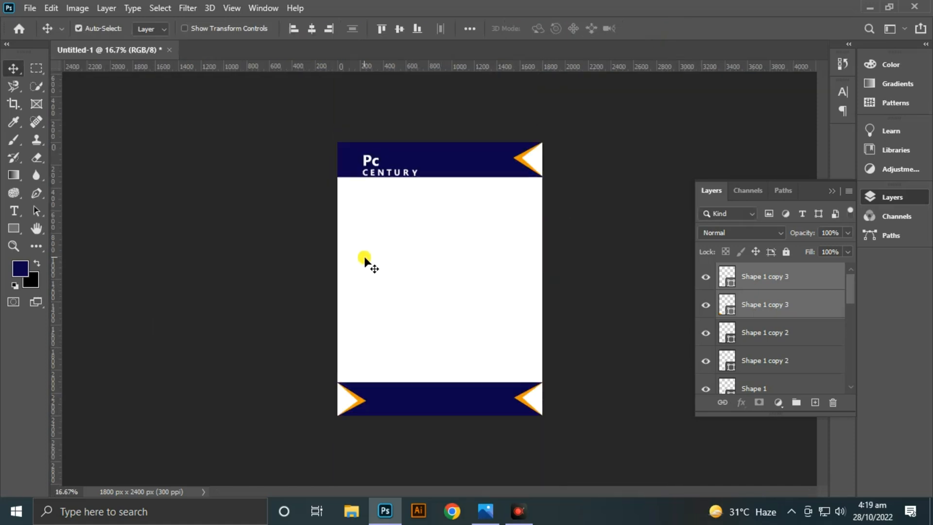
# - Add the text "GAMING" in the page's white area and color it near-black (0a0000)
pyautogui.hotkey('ctrl', '+')
pyautogui.click(13, 211)
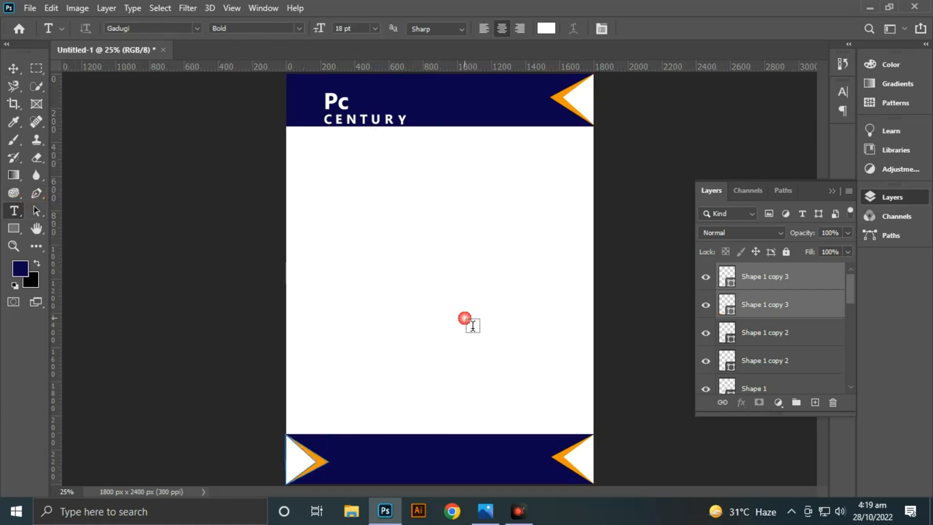
pyautogui.click(465, 320)
pyautogui.press('BackSpace')
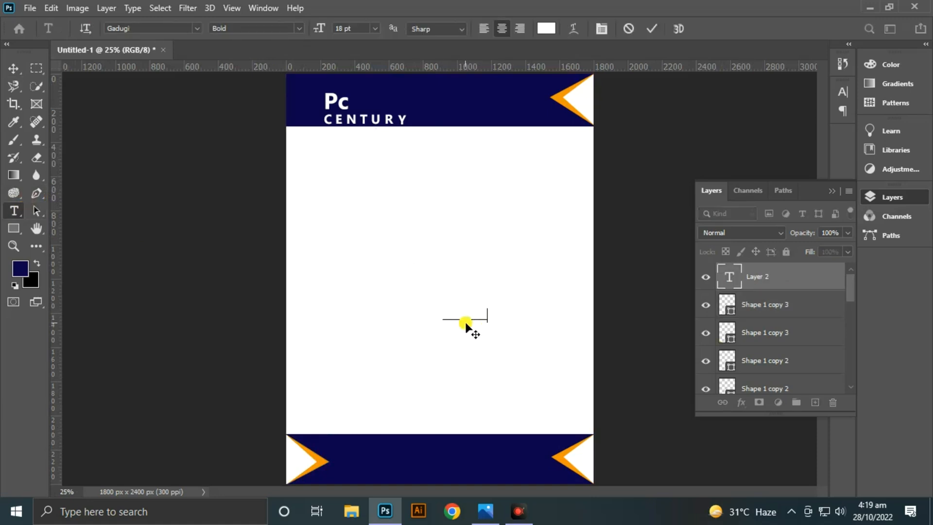
pyautogui.click(648, 30)
pyautogui.click(553, 28)
pyautogui.moveTo(588, 275); pyautogui.dragTo(703, 353)
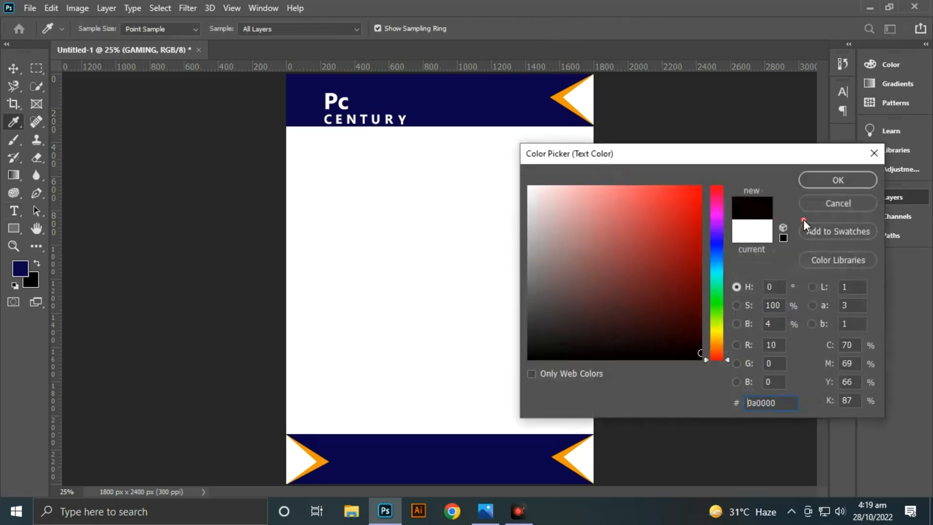
pyautogui.click(836, 180)
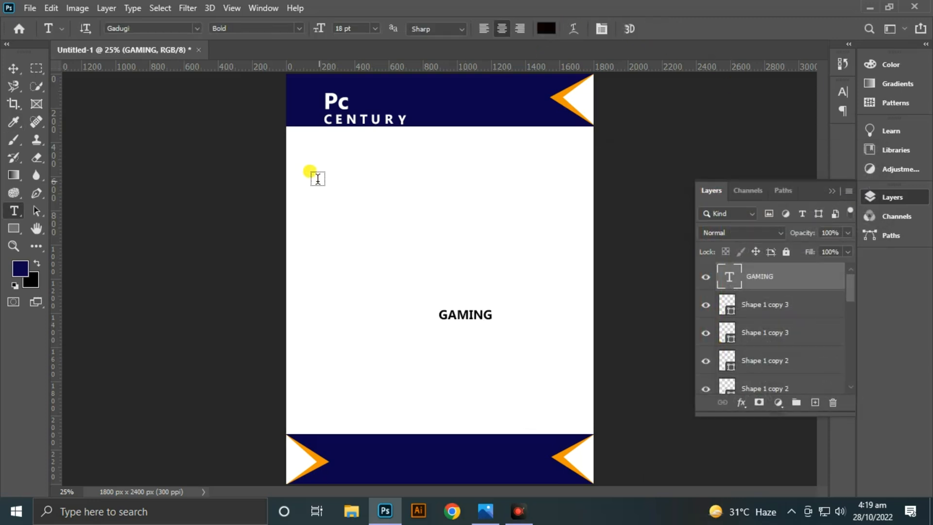
# - Set the GAMING text to Open Sans Bold Italic at 24 pt and move it just above the bottom band's right end
pyautogui.click(196, 28)
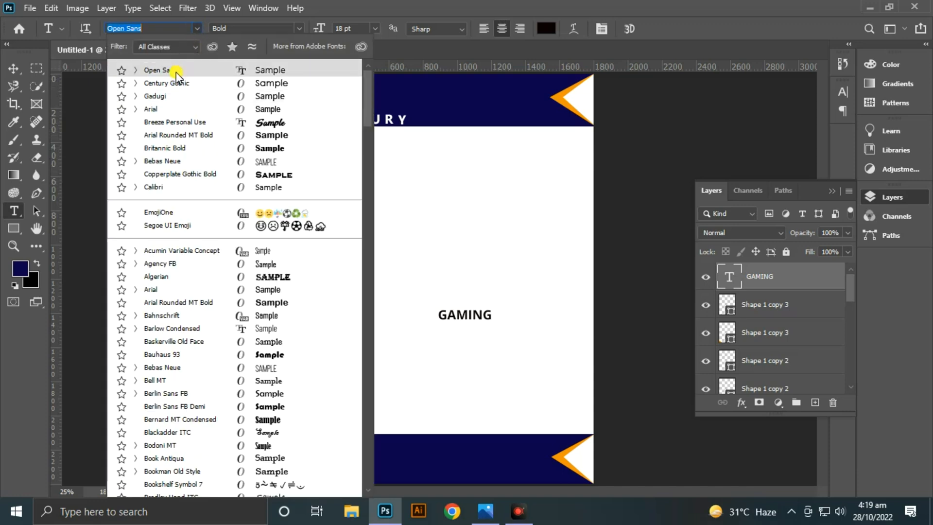
pyautogui.click(176, 71)
pyautogui.click(297, 28)
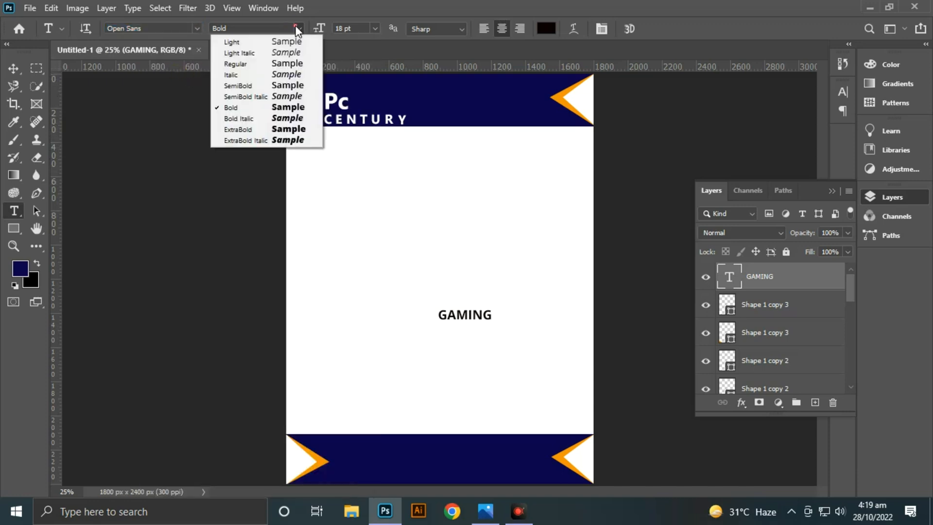
pyautogui.click(274, 118)
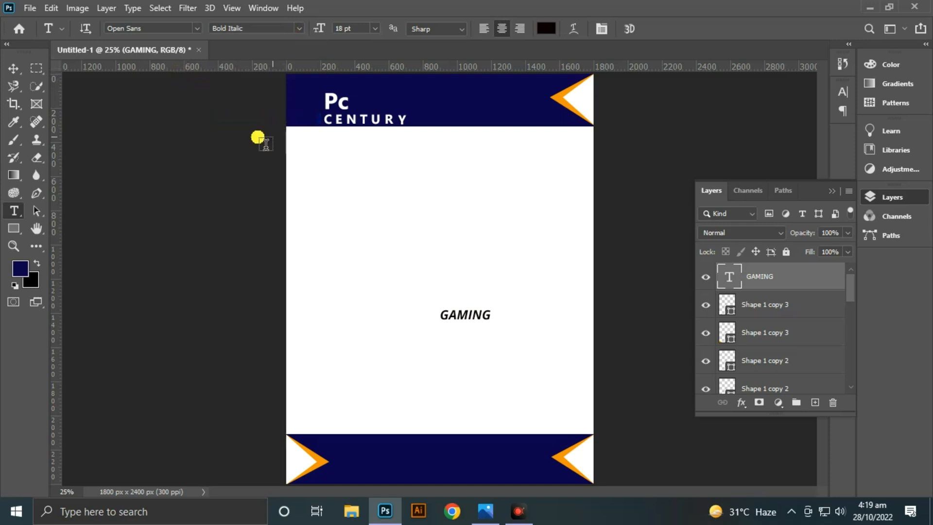
pyautogui.click(375, 28)
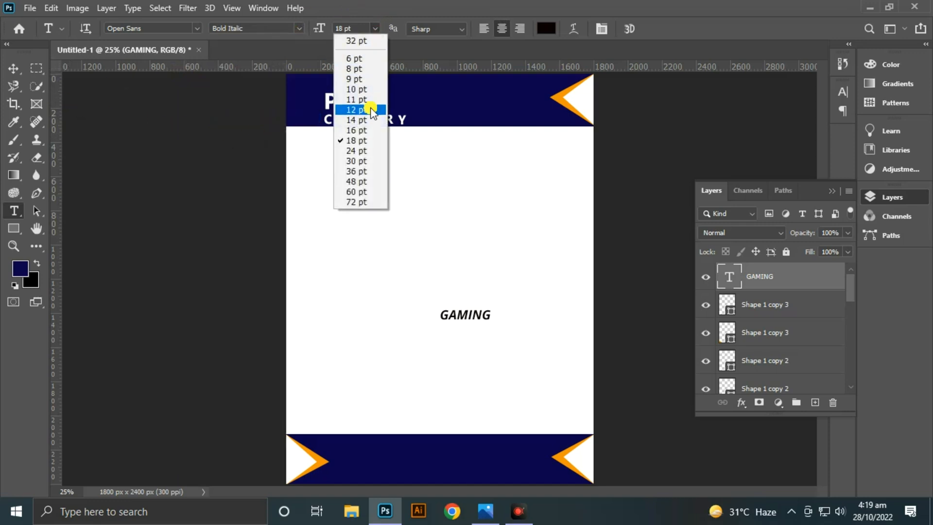
pyautogui.click(371, 150)
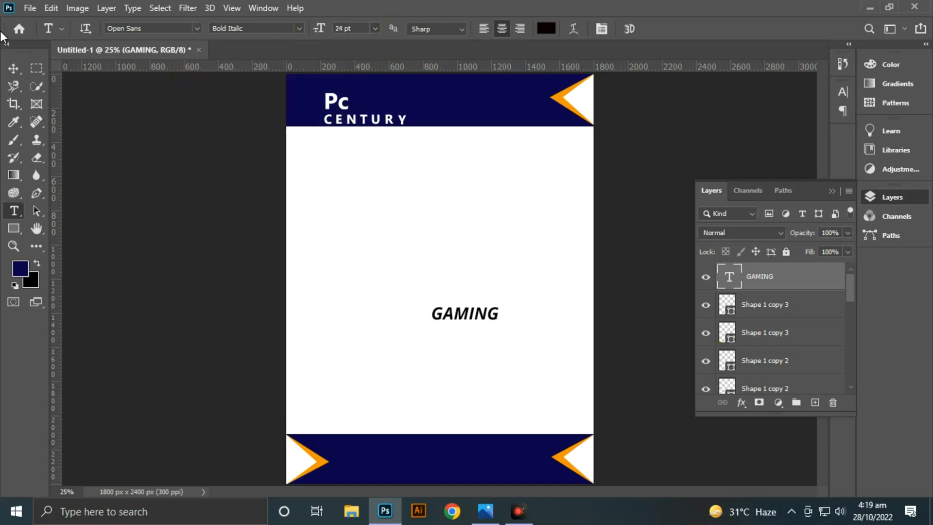
pyautogui.click(13, 68)
pyautogui.moveTo(444, 312); pyautogui.dragTo(530, 402)
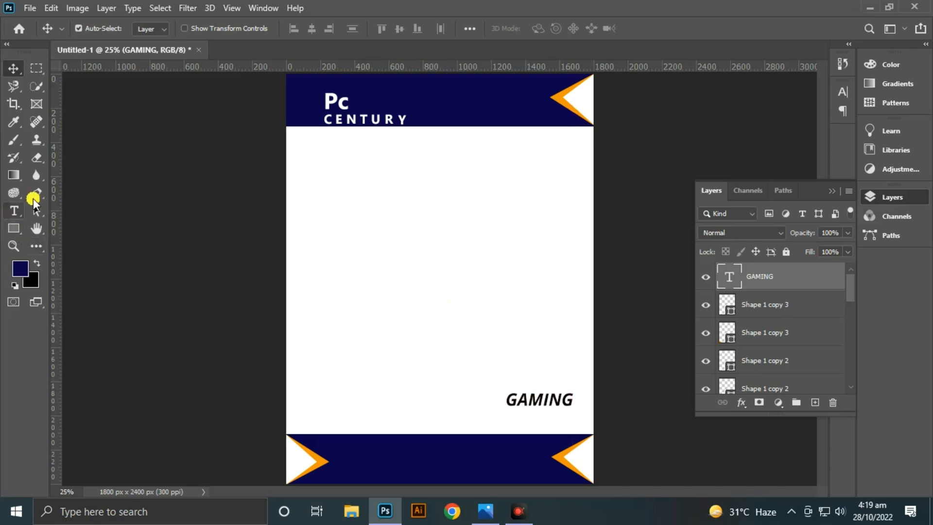
# - Duplicate the letters T, U, R and Y of CENTURY and move the copies directly beneath GAMING, aligned to its left edge
pyautogui.doubleClick(386, 119)
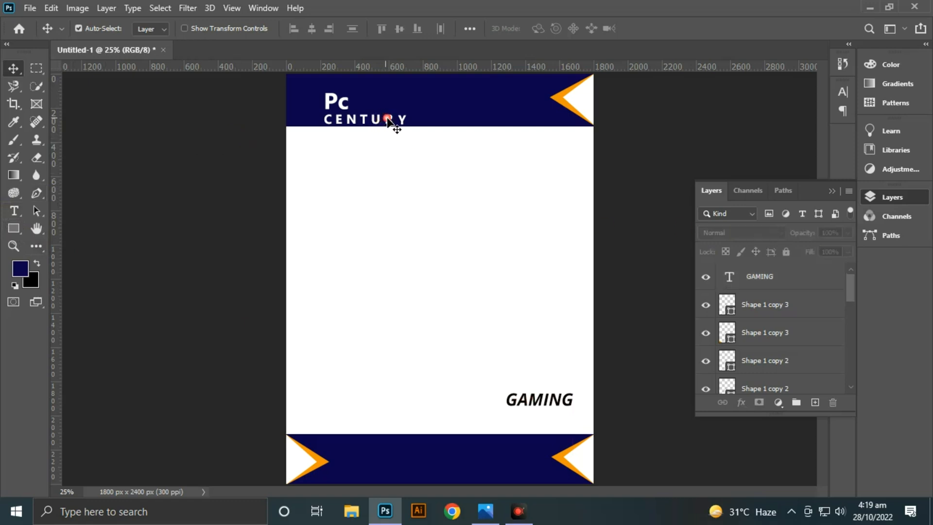
pyautogui.press('v')
pyautogui.click(792, 321)
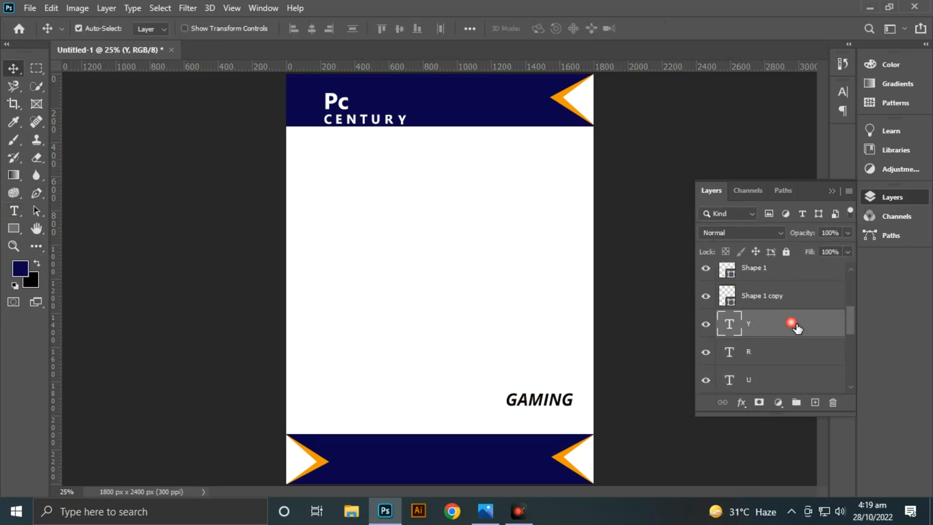
pyautogui.scroll(-2, 783, 323)
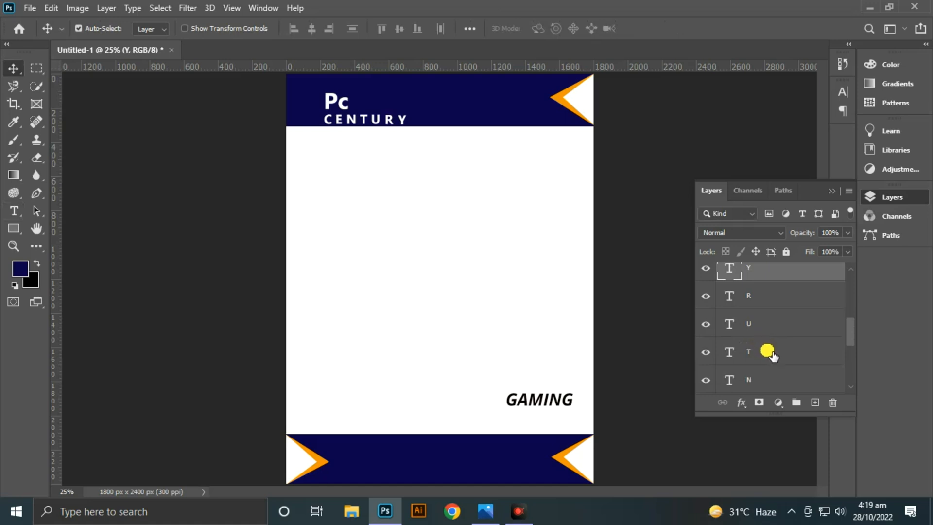
pyautogui.keyDown('shift'); pyautogui.click(771, 354); pyautogui.keyUp('shift')
pyautogui.hotkey('ctrl', 'j')
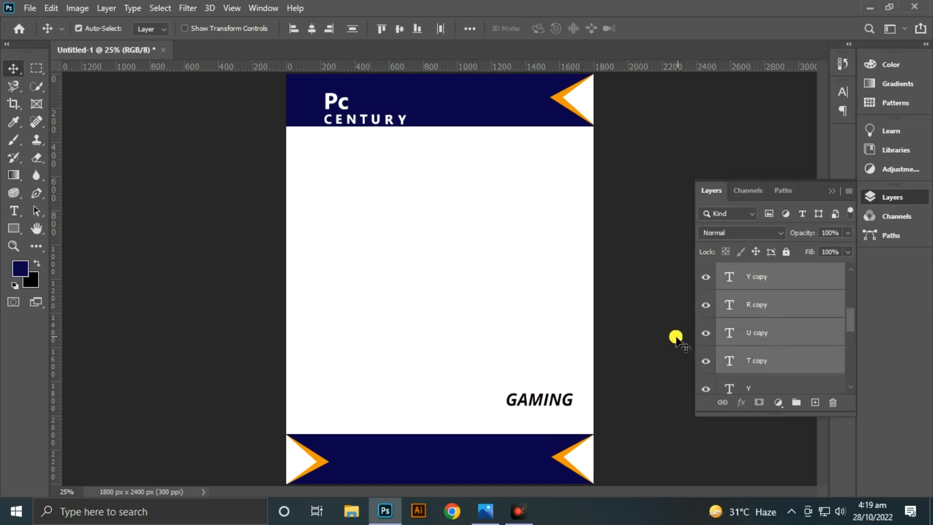
pyautogui.hotkey('ctrl', 't')
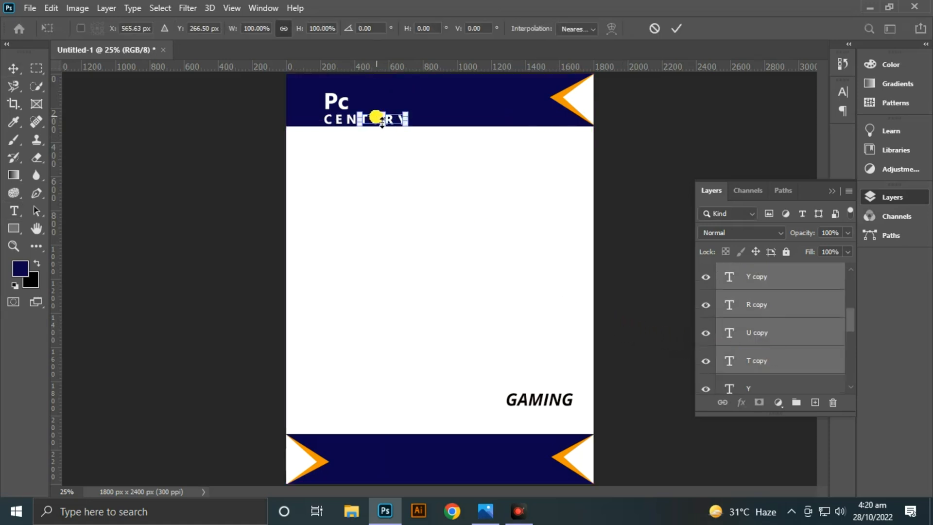
pyautogui.moveTo(382, 121); pyautogui.dragTo(525, 426)
# - Color the four copied TURY letters black (000000)
pyautogui.click(13, 210)
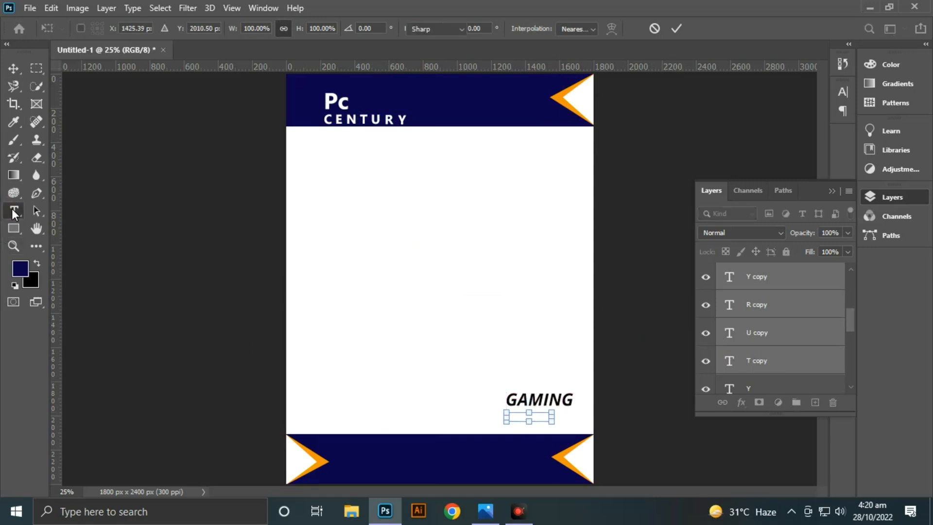
pyautogui.click(551, 30)
pyautogui.moveTo(589, 277); pyautogui.dragTo(727, 367)
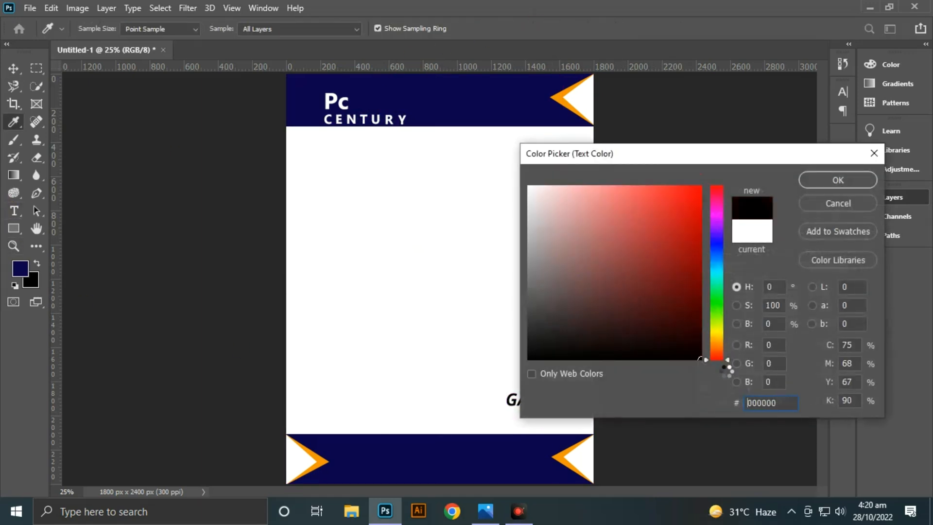
pyautogui.click(809, 181)
pyautogui.click(9, 69)
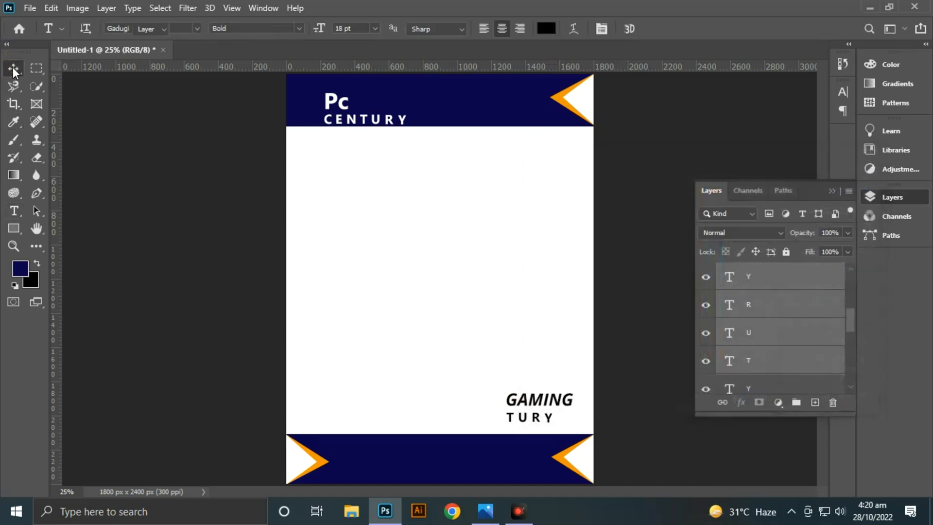
# - In the copied letters beneath GAMING, replace the R with N and the T with Z
pyautogui.click(617, 200)
pyautogui.hotkey('ctrl', '+')
pyautogui.hotkey('ctrl', '+')
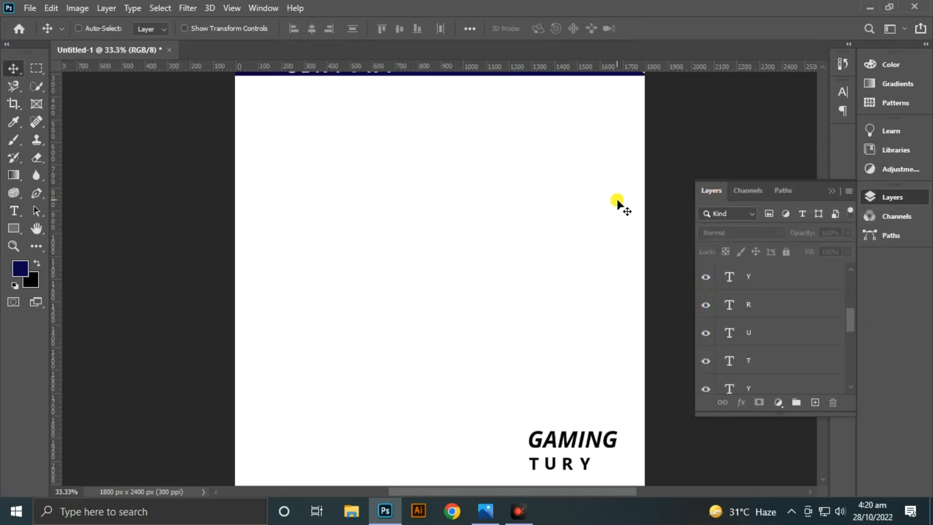
pyautogui.moveTo(571, 305); pyautogui.dragTo(490, 108)
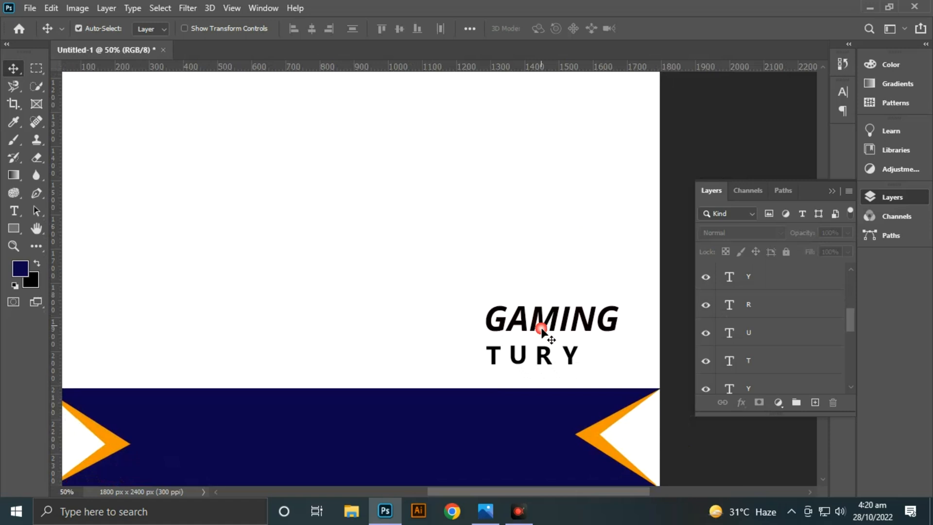
pyautogui.click(541, 354)
pyautogui.press('t')
pyautogui.click(551, 357)
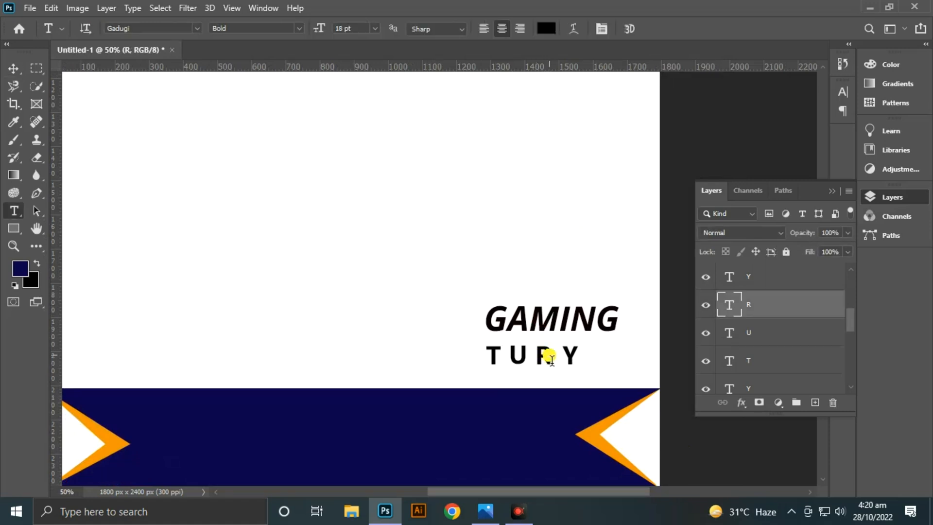
pyautogui.write('N')
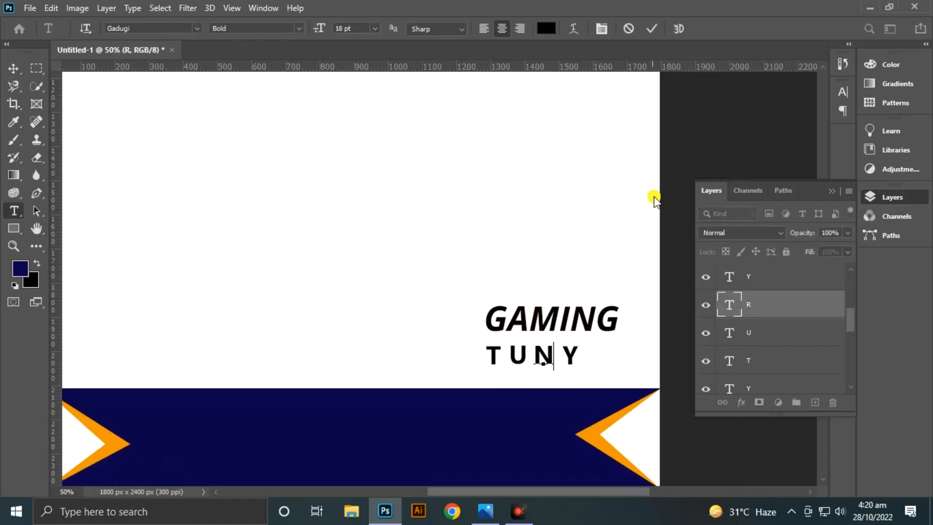
pyautogui.click(652, 29)
pyautogui.click(499, 357)
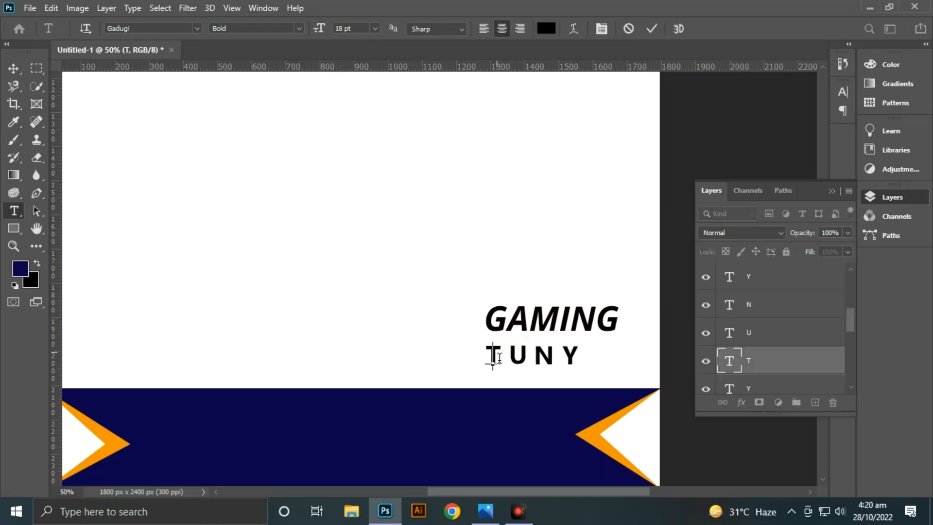
pyautogui.write('Z')
pyautogui.click(651, 29)
# - Replace the copied U with O and the Y with E to complete the word ZONE
pyautogui.click(525, 357)
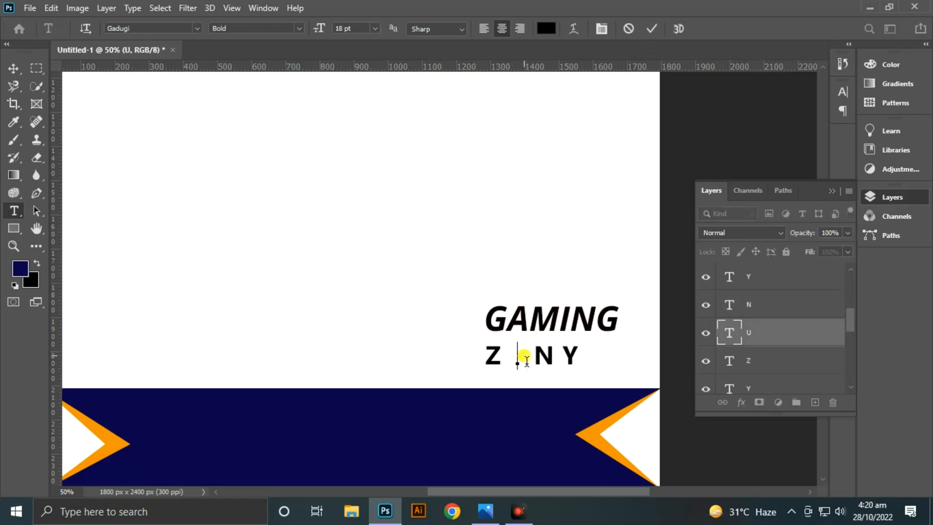
pyautogui.write('O')
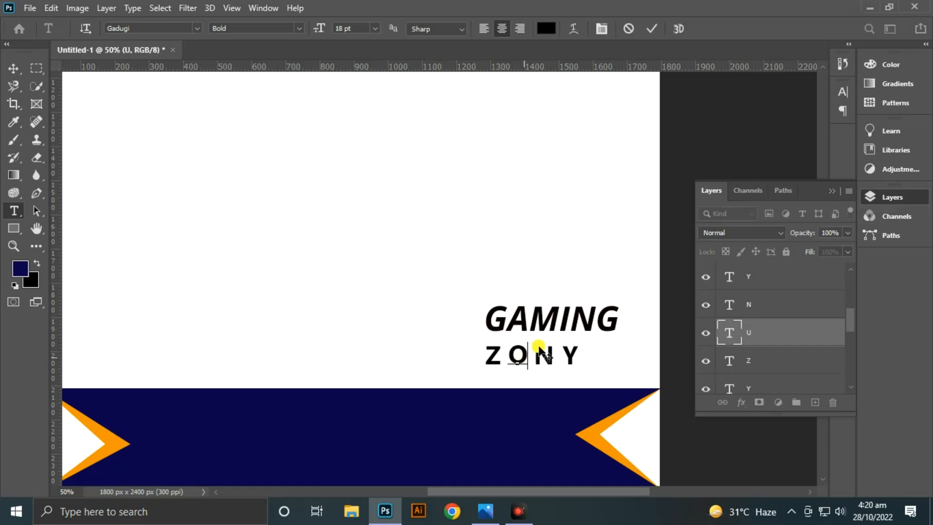
pyautogui.click(650, 29)
pyautogui.click(575, 359)
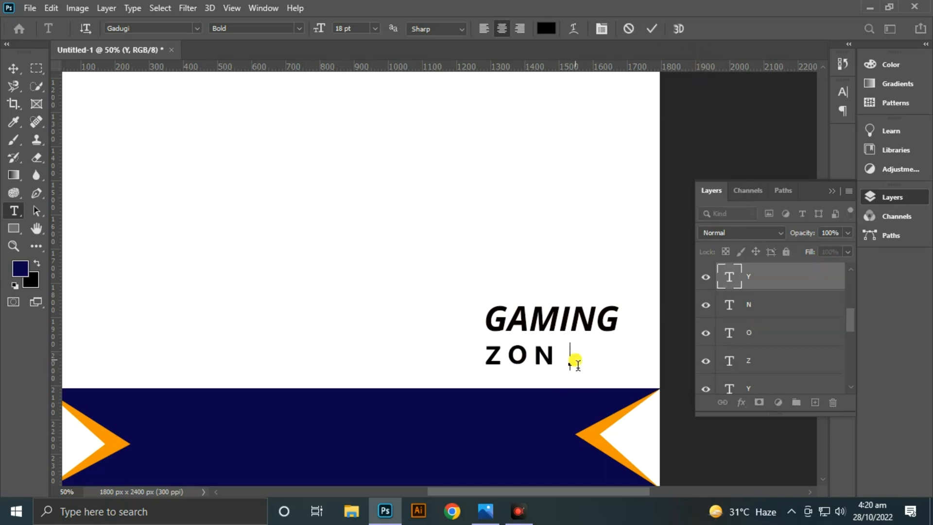
pyautogui.write('E')
pyautogui.click(653, 29)
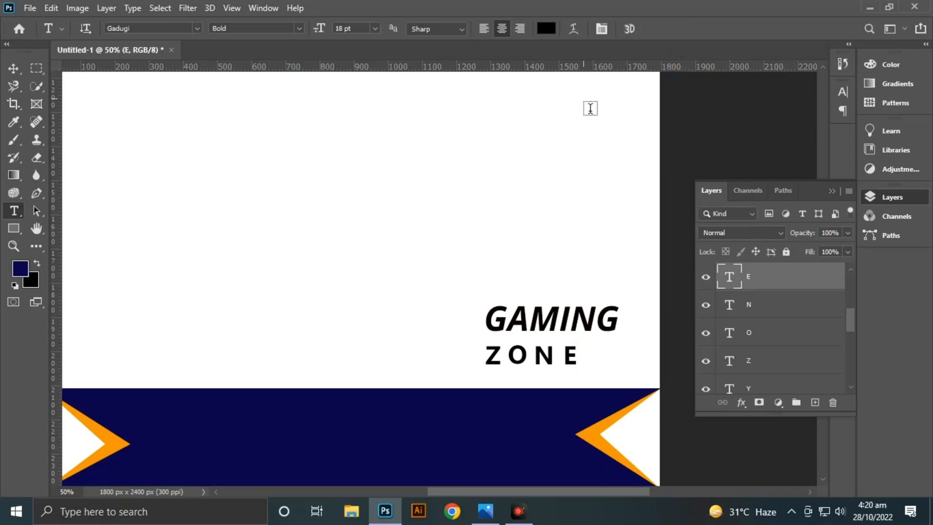
pyautogui.press('v')
pyautogui.click(540, 359)
pyautogui.moveTo(539, 357); pyautogui.dragTo(538, 356)
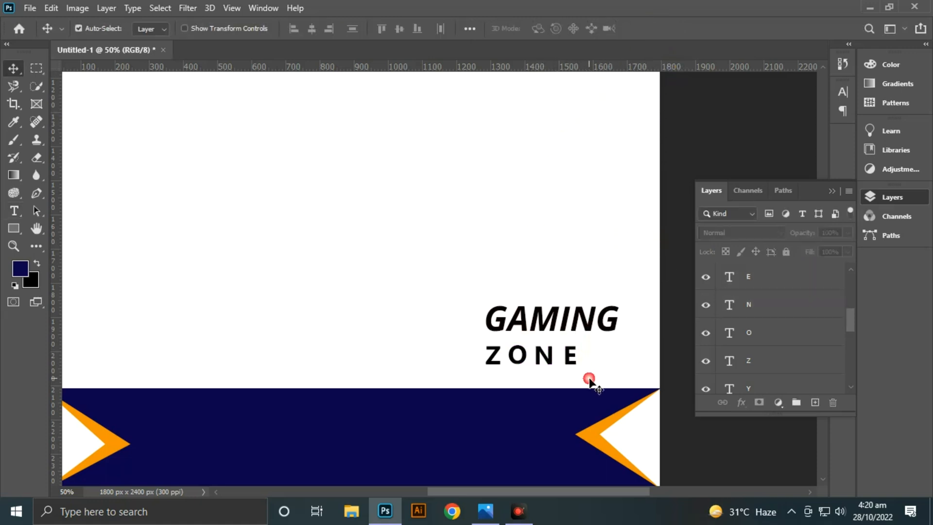
# - Nudge the four ZONE letters slightly to the right beneath GAMING
pyautogui.moveTo(589, 382)
pyautogui.mouseDown()
pyautogui.moveTo(546, 364)
pyautogui.moveTo(479, 362)
pyautogui.moveTo(514, 355)
pyautogui.mouseUp()
pyautogui.press('Right')
pyautogui.press('Right')
pyautogui.press('Right')
pyautogui.press('Right')
pyautogui.press('Right')
pyautogui.press('Right')
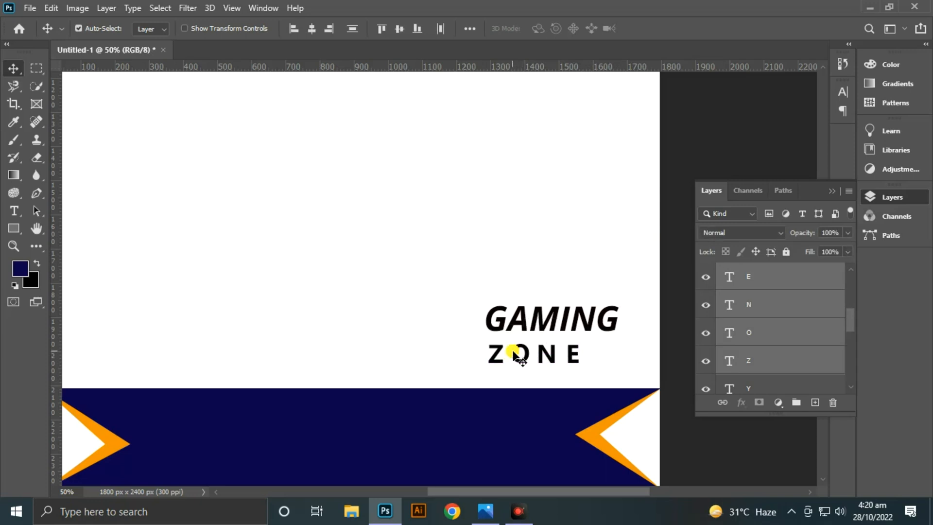
# - Color the ZONE letters orange (f49600), sampled from the triangle accent in the lower band
pyautogui.click(17, 210)
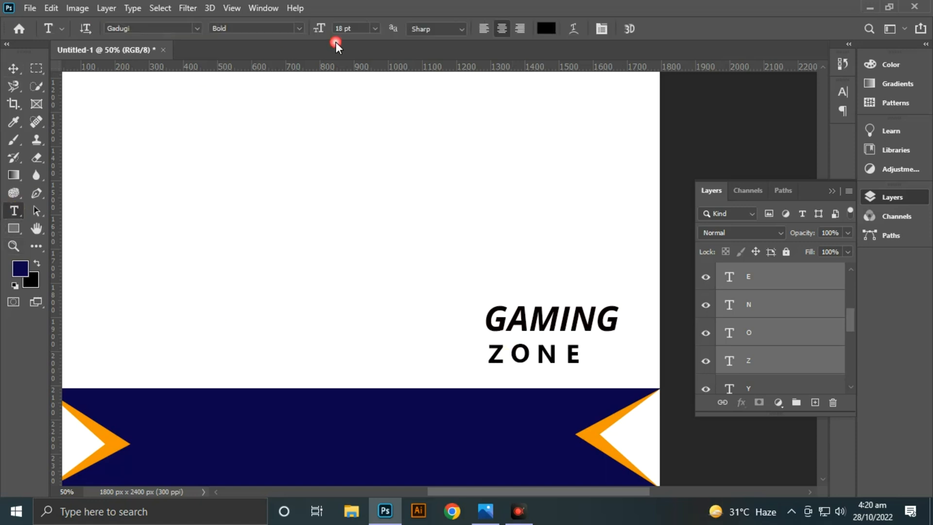
pyautogui.click(546, 28)
pyautogui.click(117, 442)
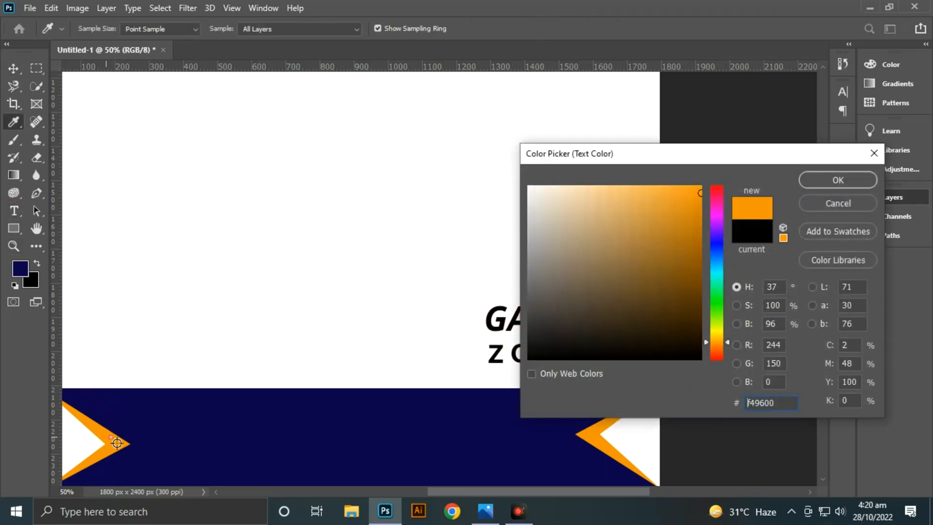
pyautogui.click(812, 179)
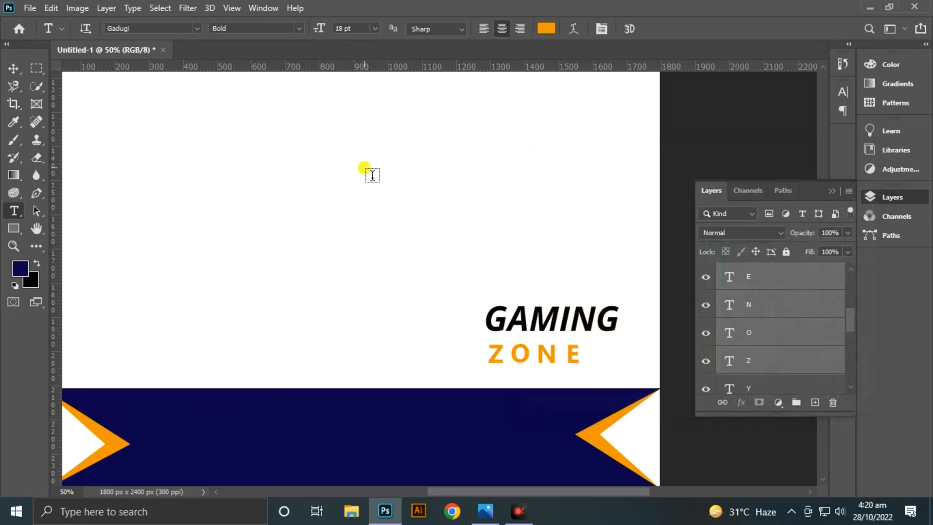
pyautogui.click(7, 69)
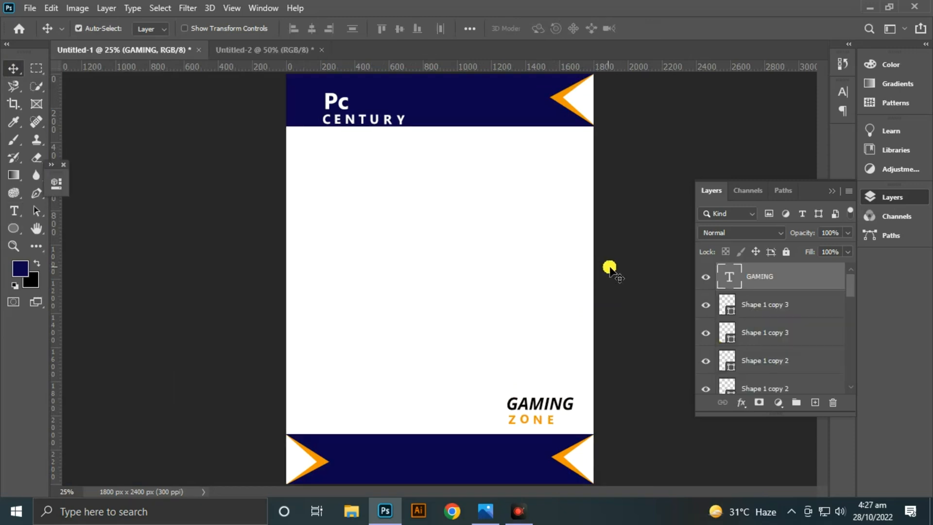
# - Copy the phone and mail icons with their orange circles from the Untitled-2 document into Untitled-1
pyautogui.click(255, 49)
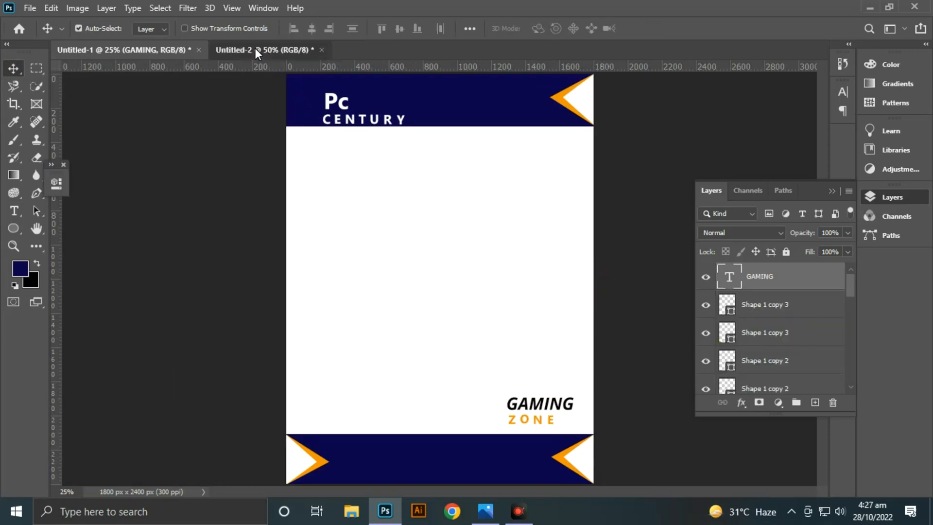
pyautogui.moveTo(627, 140); pyautogui.dragTo(423, 207)
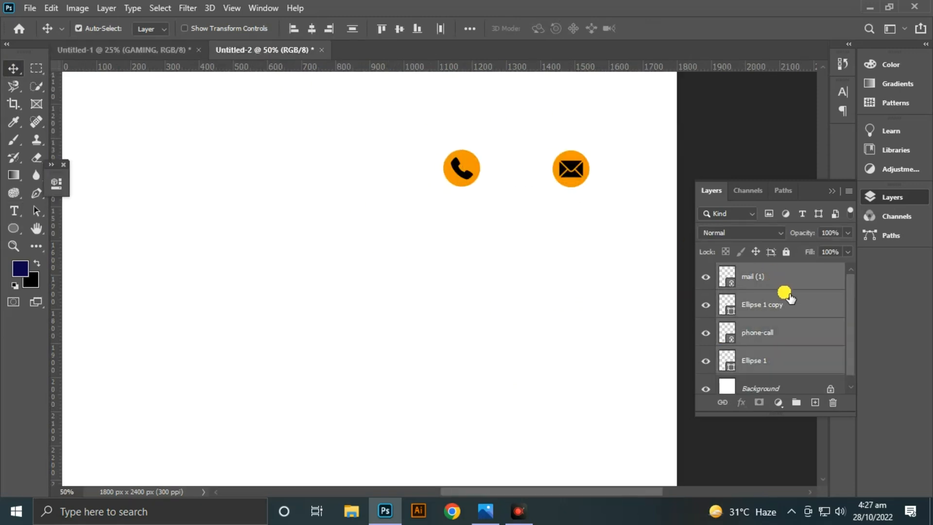
pyautogui.moveTo(787, 295); pyautogui.dragTo(430, 365)
pyautogui.click(505, 281)
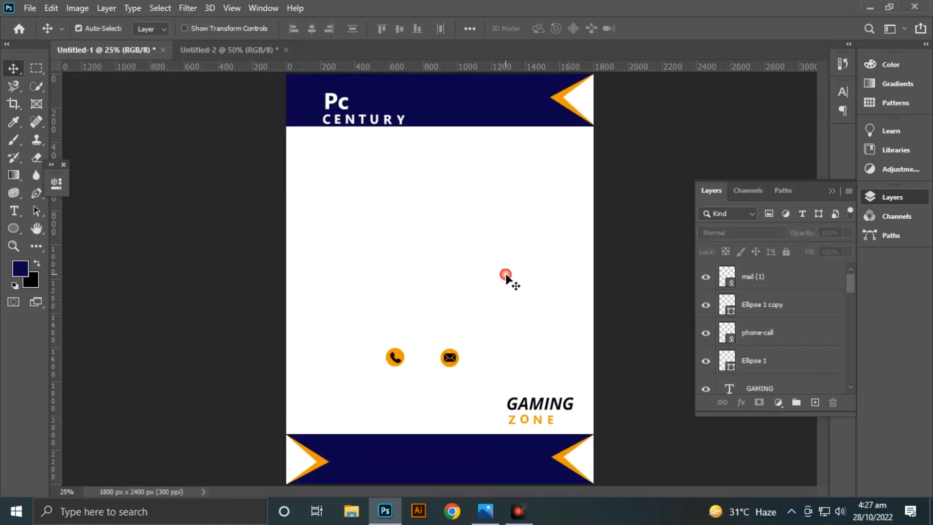
# - Move the phone icon with its orange circle into the lower blue band, just right of the left triangle accent
pyautogui.scroll(1, 506, 281)
pyautogui.moveTo(530, 338); pyautogui.dragTo(520, 239)
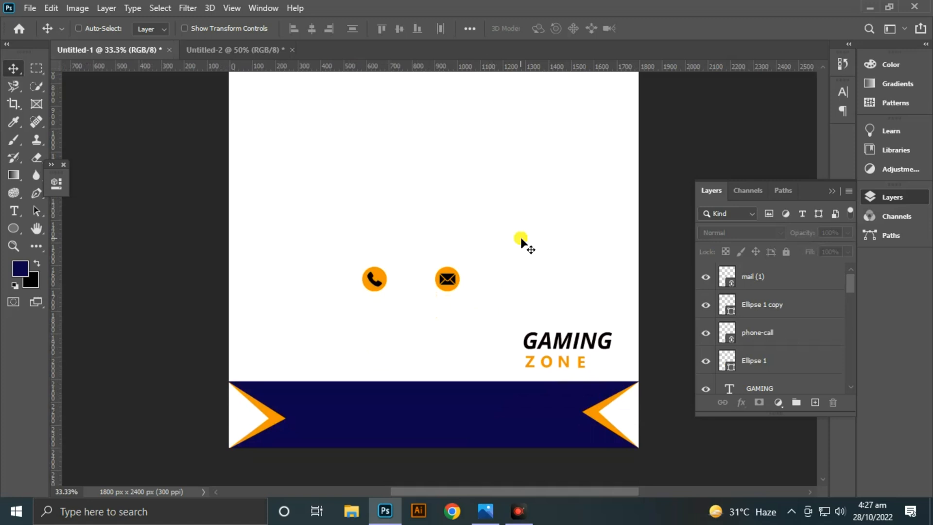
pyautogui.hotkey('ctrl', '+')
pyautogui.moveTo(342, 338); pyautogui.dragTo(370, 235)
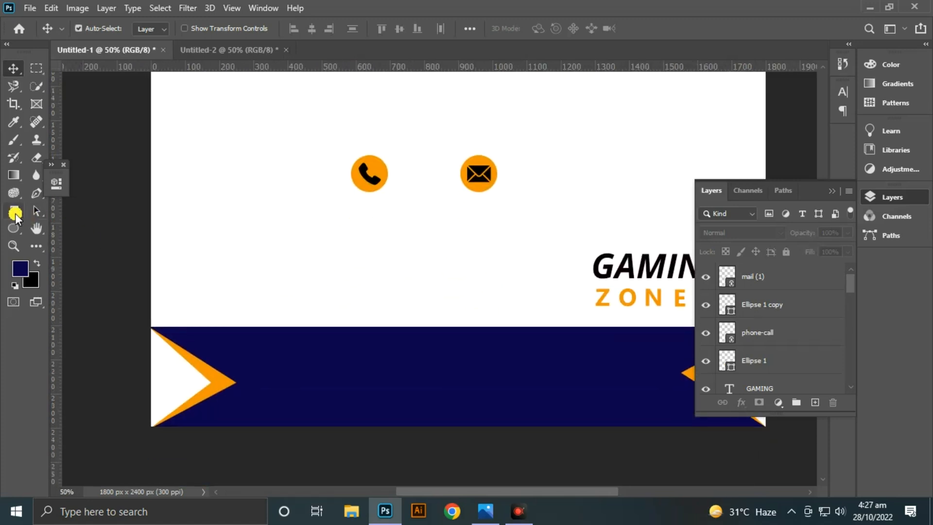
pyautogui.moveTo(388, 141); pyautogui.dragTo(348, 210)
pyautogui.moveTo(369, 175); pyautogui.dragTo(280, 387)
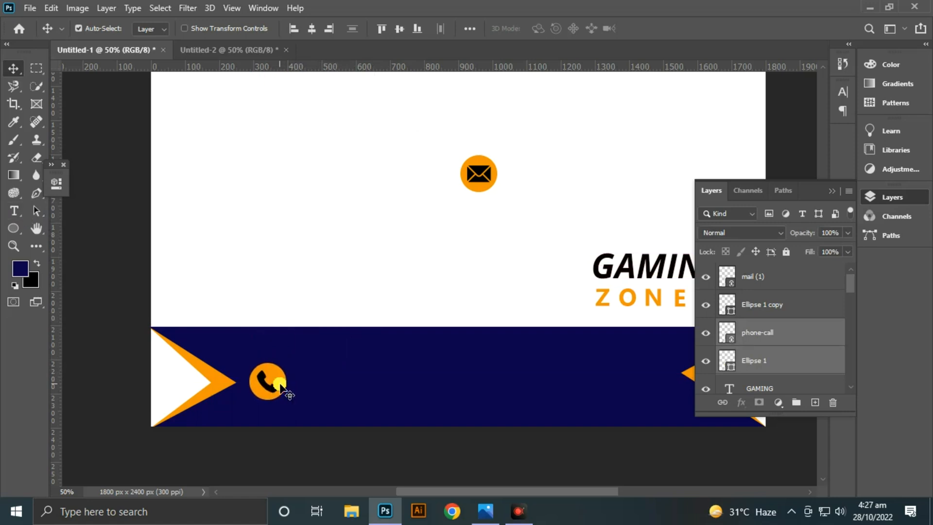
pyautogui.click(322, 342)
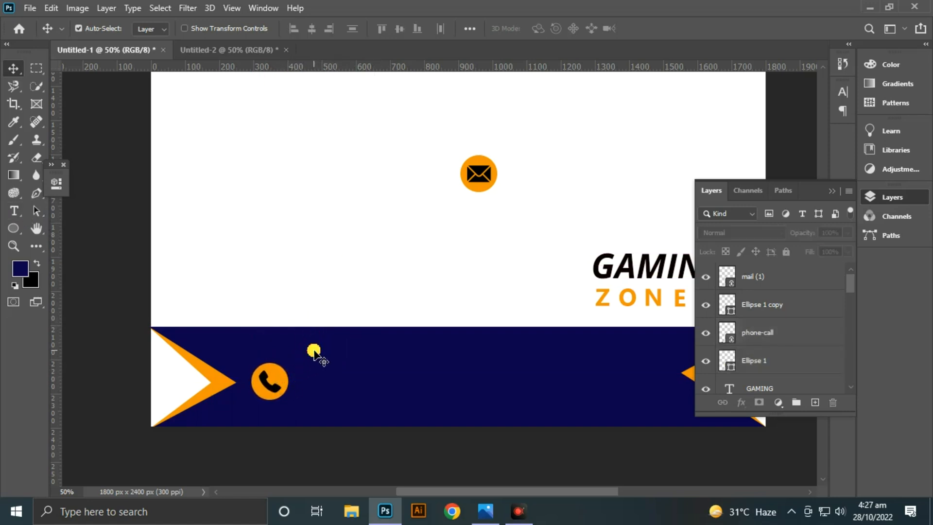
# - Add a text layer with the contact phone number beside the phone icon in the lower blue band
pyautogui.press('t')
pyautogui.click(330, 392)
pyautogui.press('BackSpace')
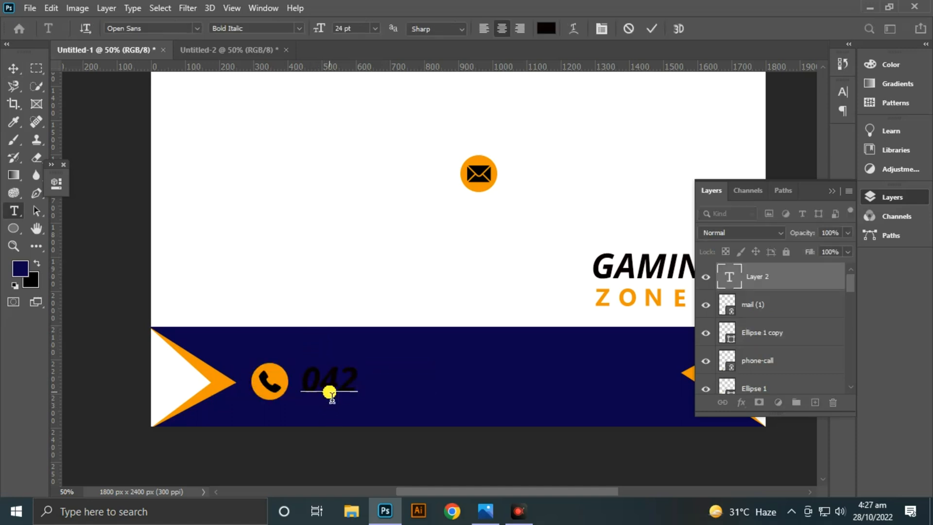
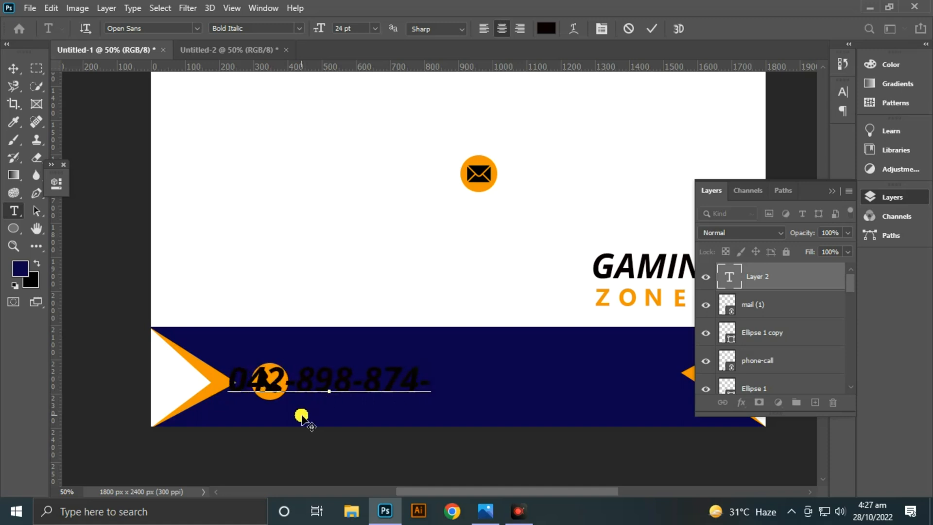
pyautogui.click(646, 27)
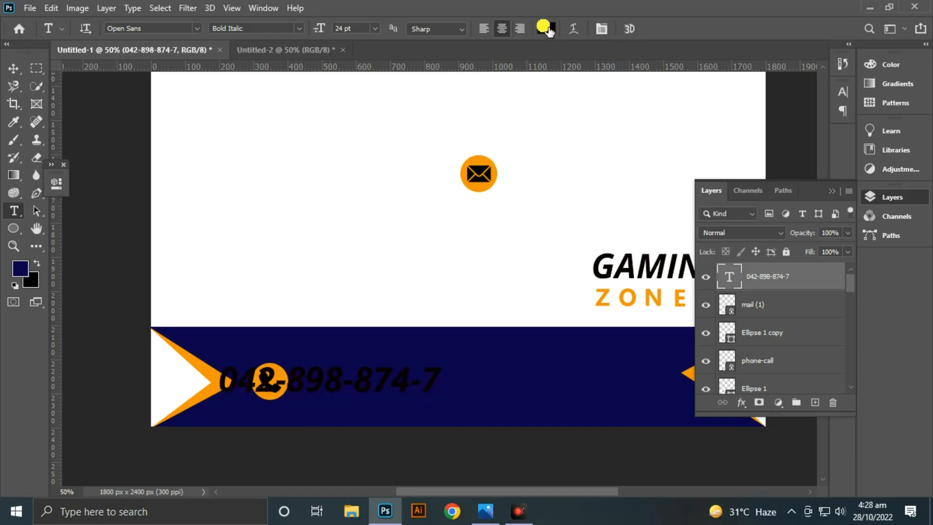
# - Color the phone number text white
pyautogui.click(544, 29)
pyautogui.click(462, 115)
pyautogui.click(834, 179)
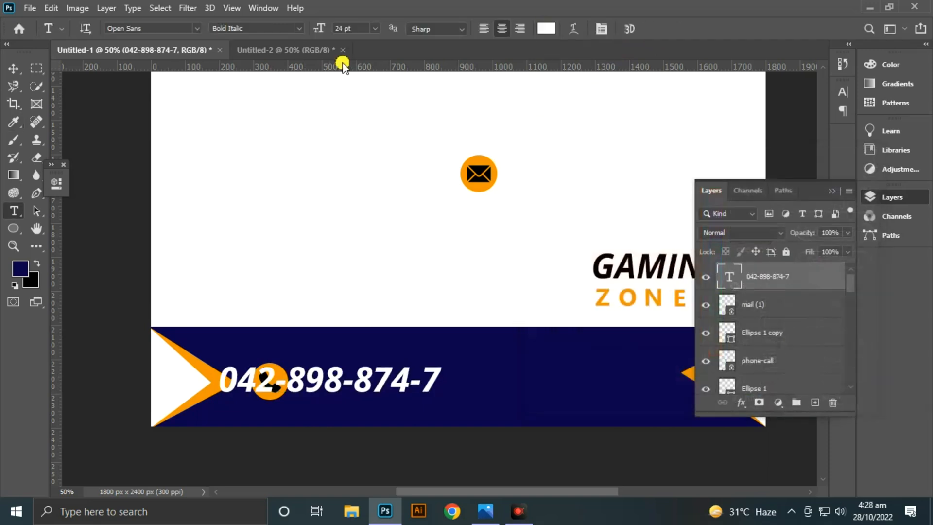
# - Set the phone number text to 14 pt and move it clear of the phone icon, to its right
pyautogui.click(377, 27)
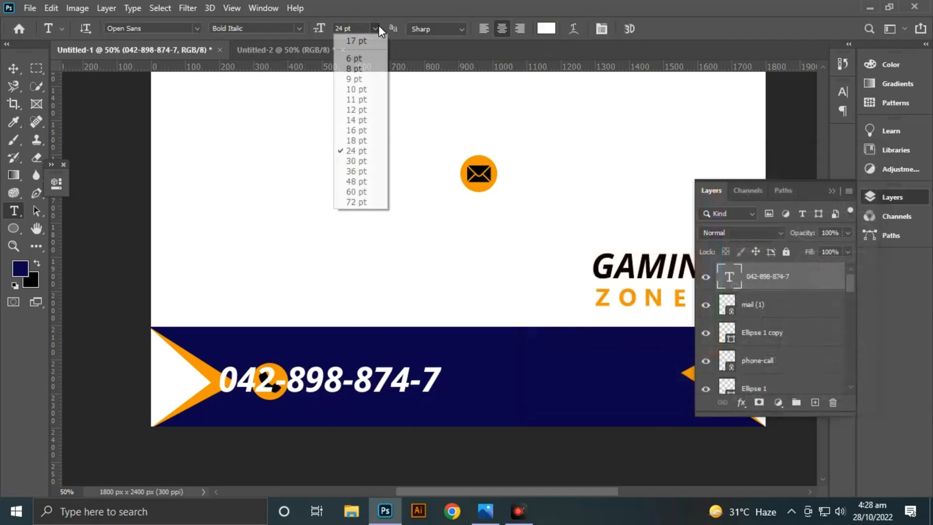
pyautogui.click(363, 120)
pyautogui.press('v')
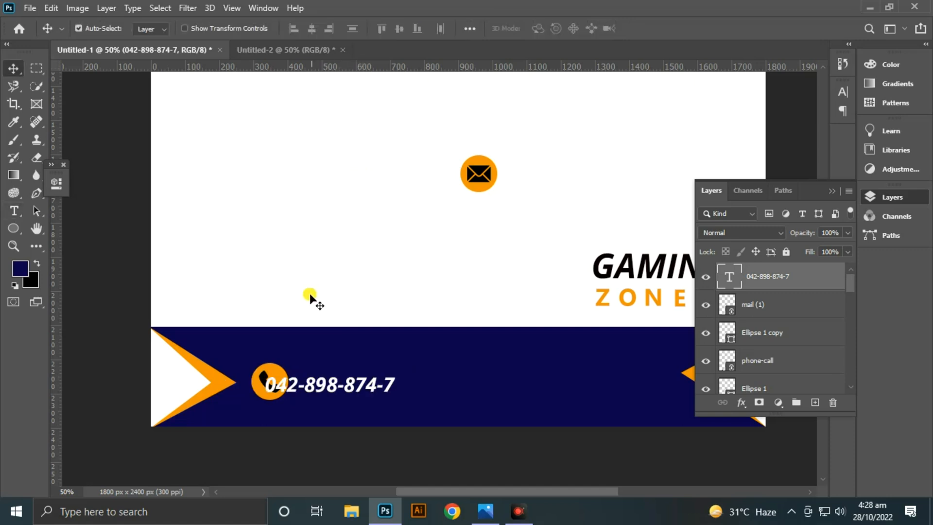
pyautogui.moveTo(331, 381); pyautogui.dragTo(367, 382)
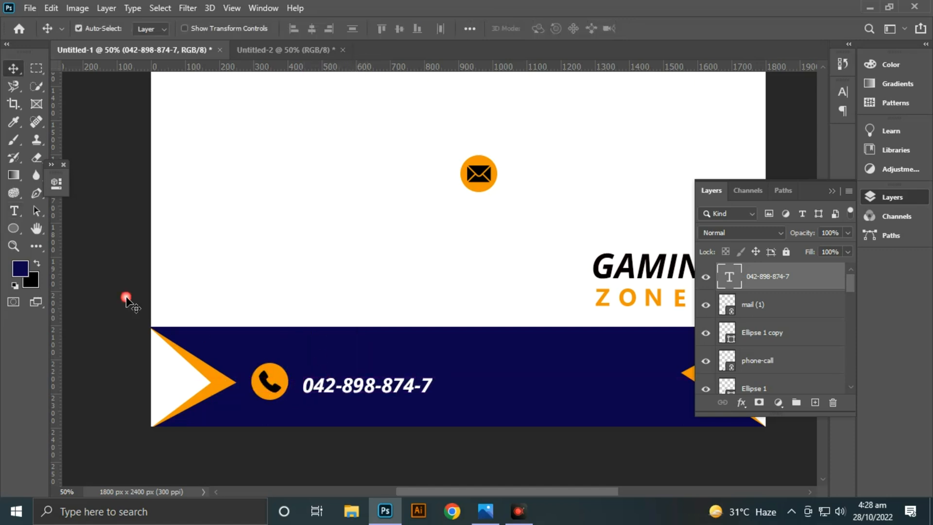
# - Enlarge the phone number text to 16 pt and reposition it with a small gap right of the phone icon
pyautogui.click(28, 209)
pyautogui.click(375, 28)
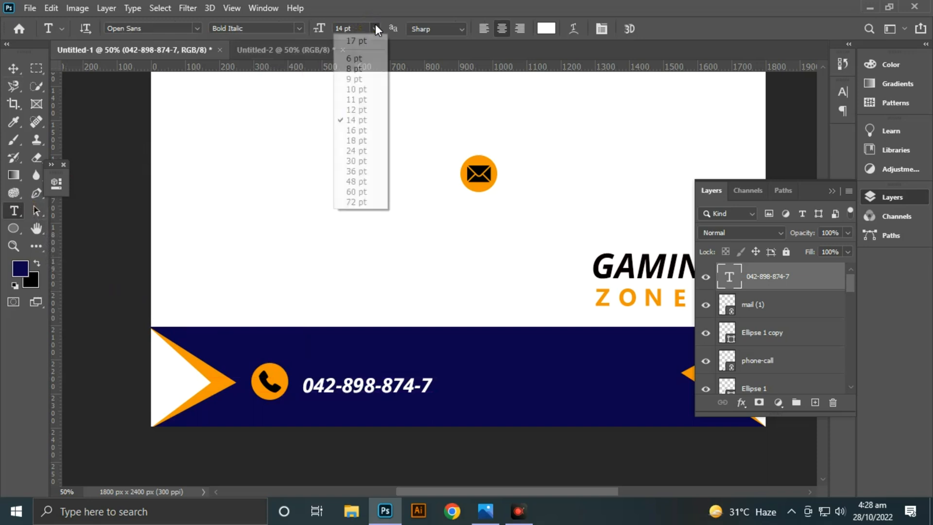
pyautogui.click(362, 130)
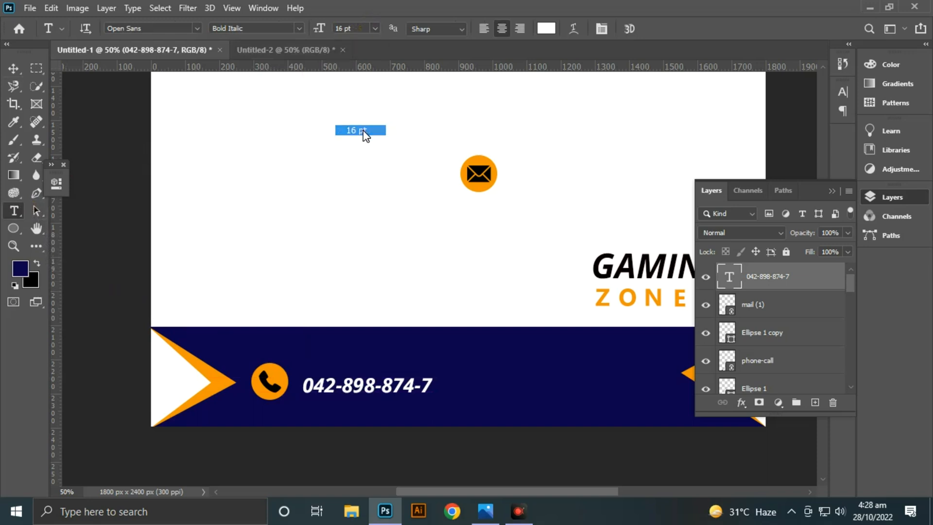
pyautogui.click(14, 69)
pyautogui.moveTo(373, 385); pyautogui.dragTo(408, 386)
pyautogui.moveTo(572, 399); pyautogui.dragTo(430, 387)
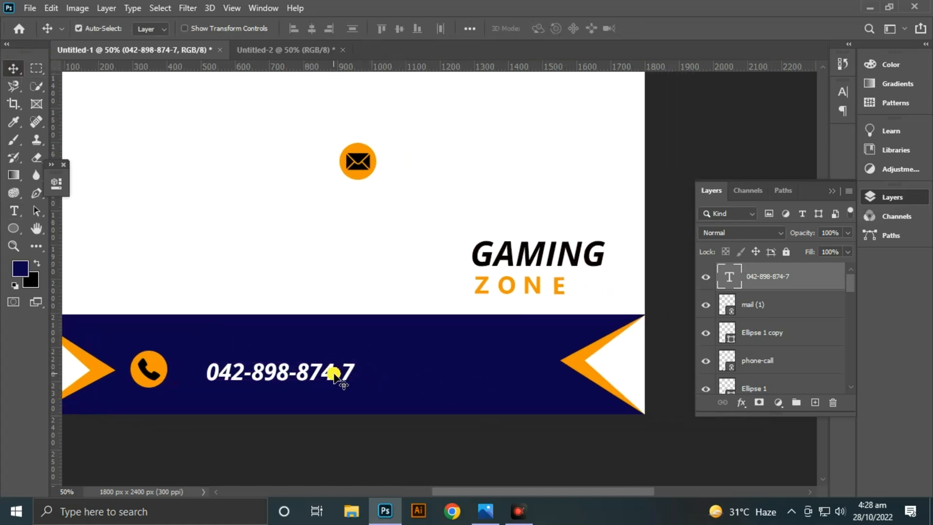
pyautogui.moveTo(334, 375); pyautogui.dragTo(316, 377)
pyautogui.click(408, 119)
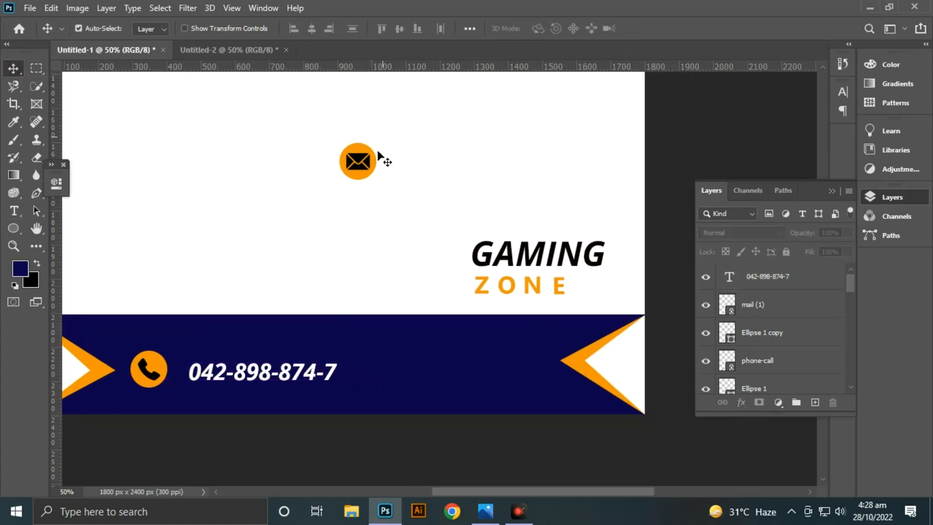
# - Move the mail icon with its orange circle into the lower band, right of the phone number and level with the phone icon
pyautogui.moveTo(379, 151); pyautogui.dragTo(323, 211)
pyautogui.moveTo(327, 180); pyautogui.dragTo(287, 256)
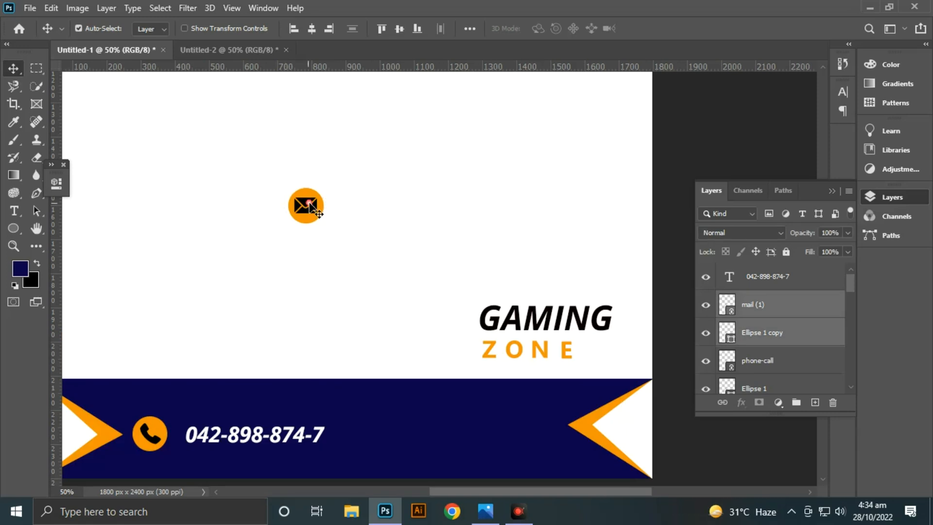
pyautogui.moveTo(310, 208); pyautogui.dragTo(364, 428)
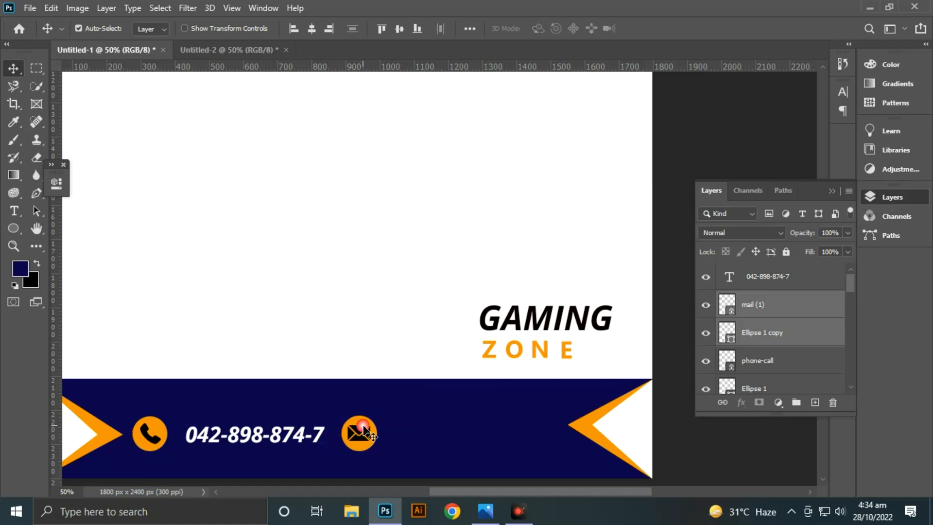
pyautogui.press('Right')
pyautogui.press('Left')
pyautogui.press('Left')
pyautogui.press('Left')
pyautogui.press('Left')
pyautogui.press('Left')
pyautogui.press('Left')
pyautogui.press('Left')
pyautogui.press('Left')
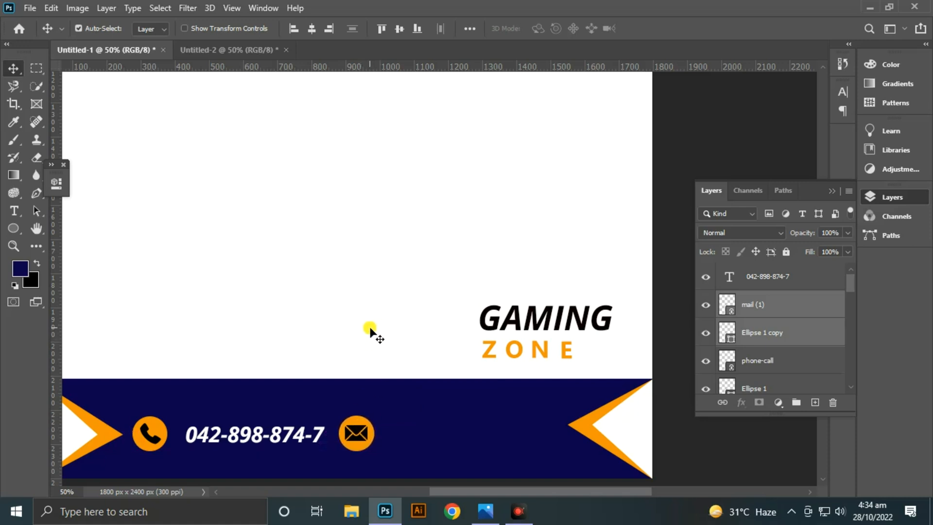
# - Reduce the phone number text to 14 pt
pyautogui.click(322, 407)
pyautogui.click(304, 434)
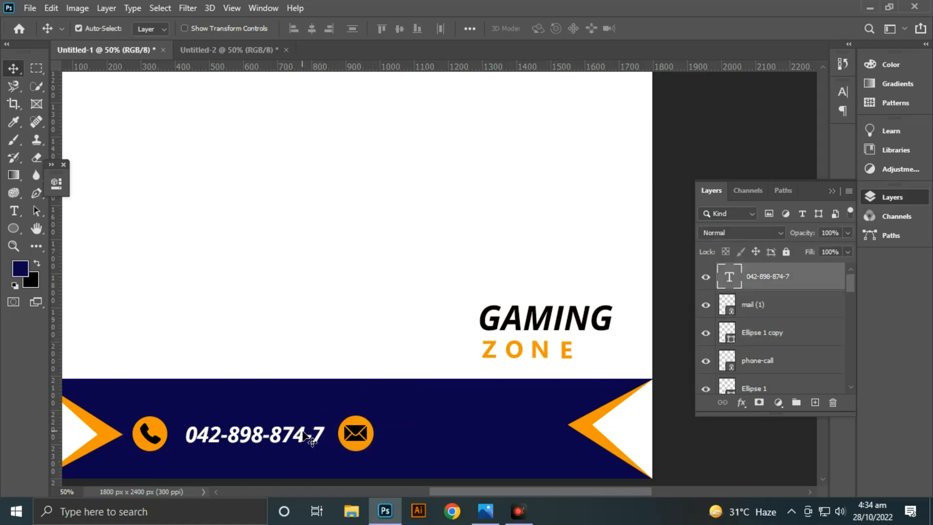
pyautogui.click(15, 211)
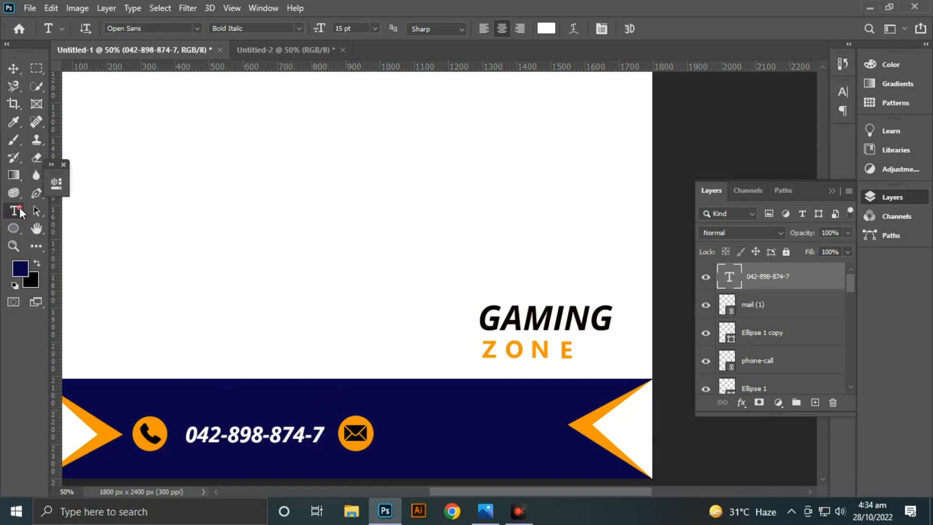
pyautogui.click(374, 29)
pyautogui.click(375, 123)
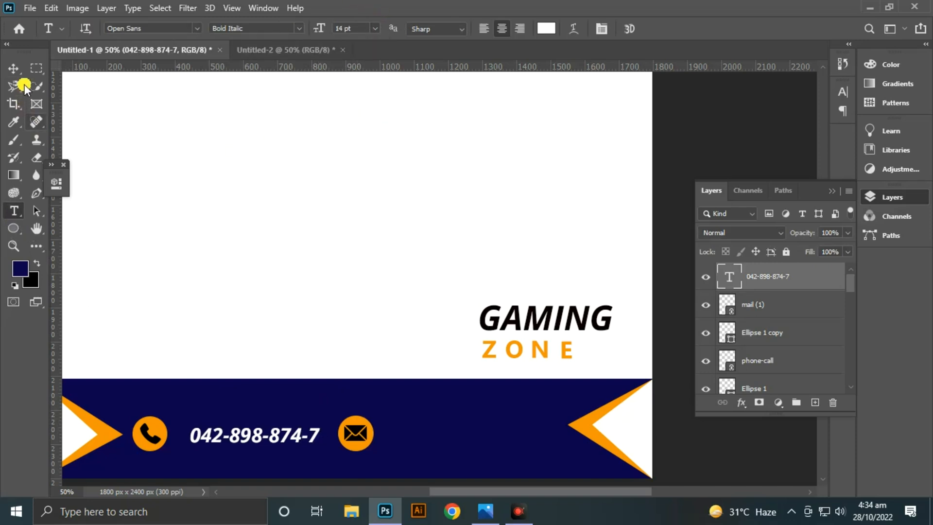
# - Shift the phone number closer to the phone icon and the mail icon with its circle left toward the number
pyautogui.click(14, 68)
pyautogui.moveTo(287, 437); pyautogui.dragTo(278, 441)
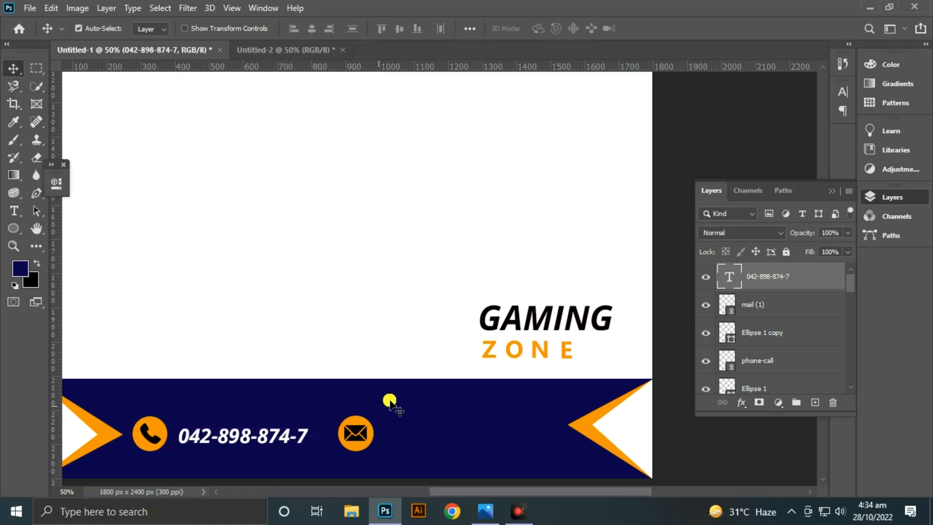
pyautogui.moveTo(389, 398); pyautogui.dragTo(337, 445)
pyautogui.click(381, 334)
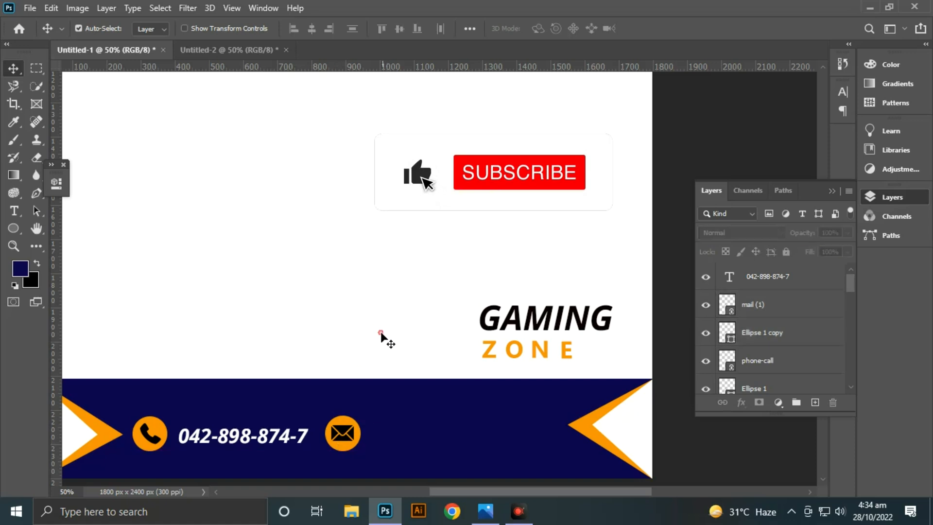
# - Add the white 14 pt Open Sans Bold Italic e-mail address text in the lower band near the mail icon
pyautogui.press('t')
pyautogui.click(407, 442)
pyautogui.press('BackSpace')
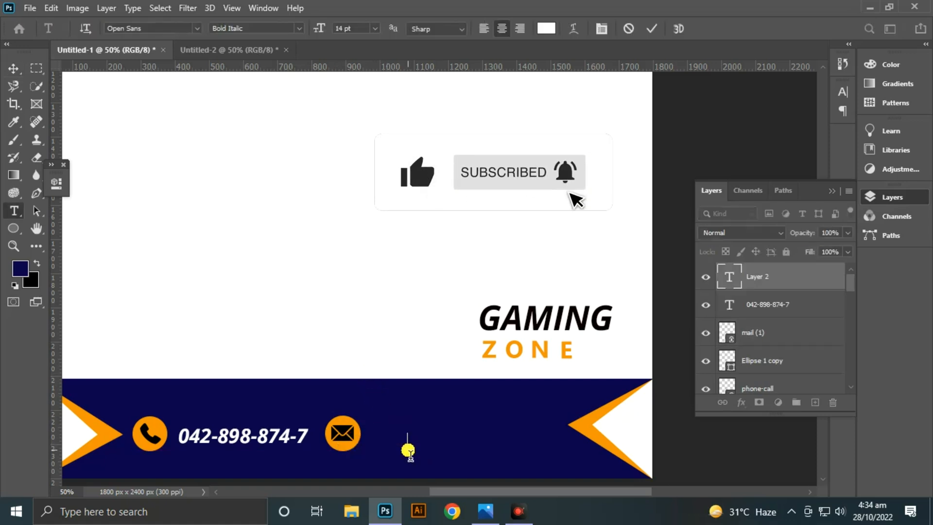
pyautogui.write('www')
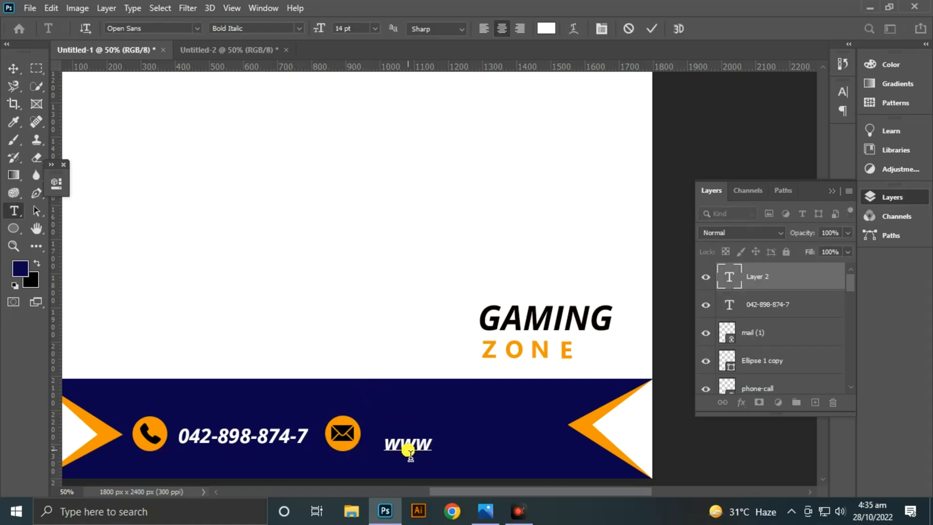
pyautogui.write('.@g')
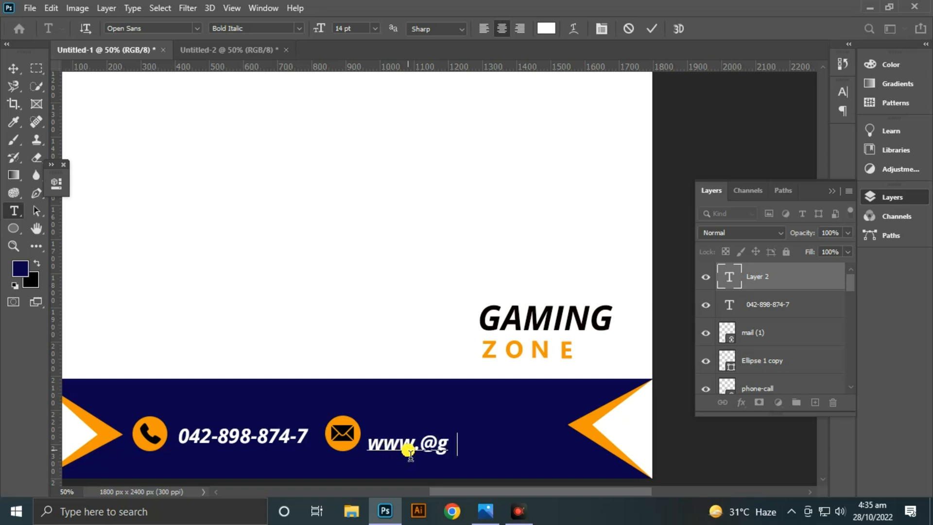
pyautogui.write('mail.com')
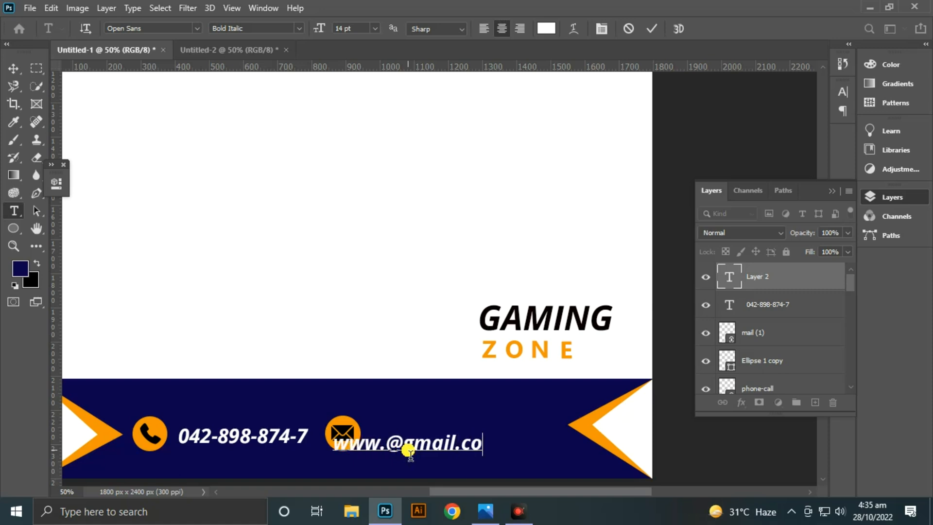
pyautogui.click(651, 28)
# - Move the e-mail text to the right of the mail icon, about 50 px away and level with the phone number
pyautogui.press('v')
pyautogui.moveTo(416, 444); pyautogui.dragTo(472, 440)
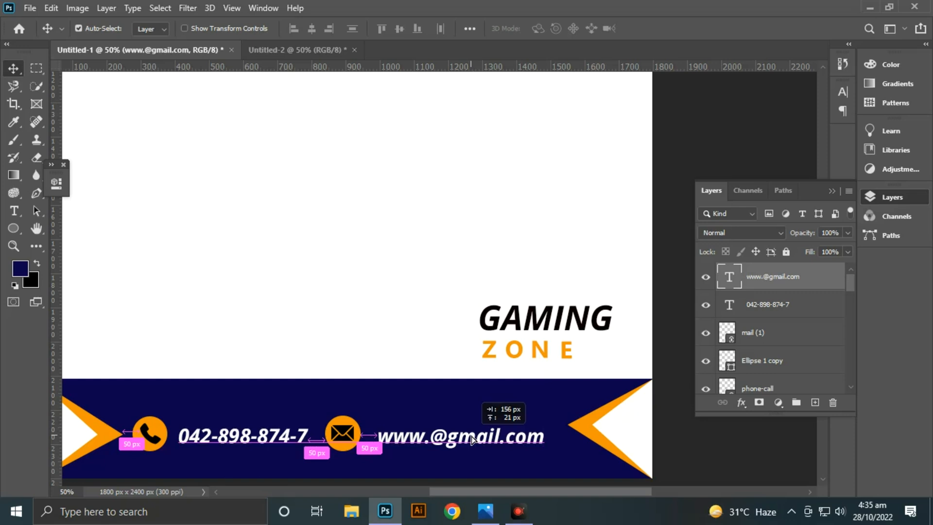
pyautogui.moveTo(471, 439); pyautogui.dragTo(473, 440)
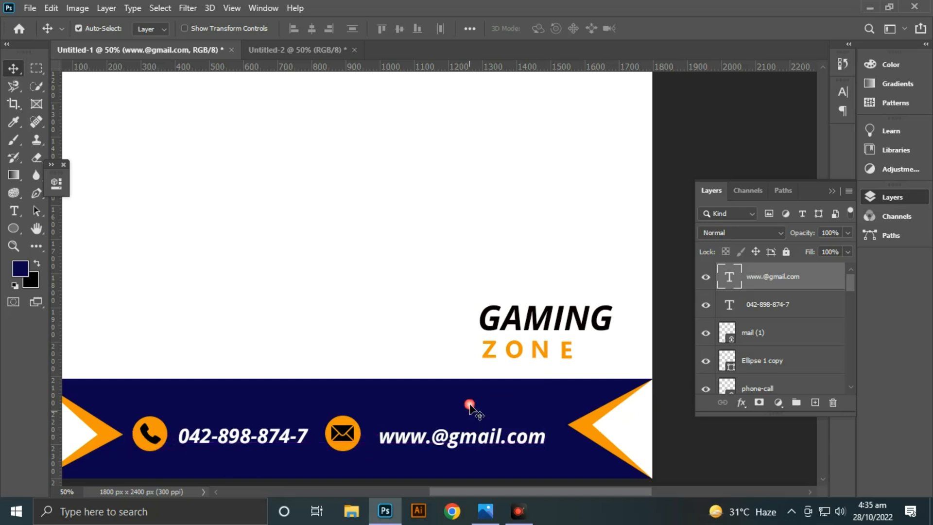
pyautogui.click(426, 310)
# - Draw a vertical divider rectangle about 11 × 190 px between the phone number and mail icon and fill it orange
pyautogui.click(14, 228)
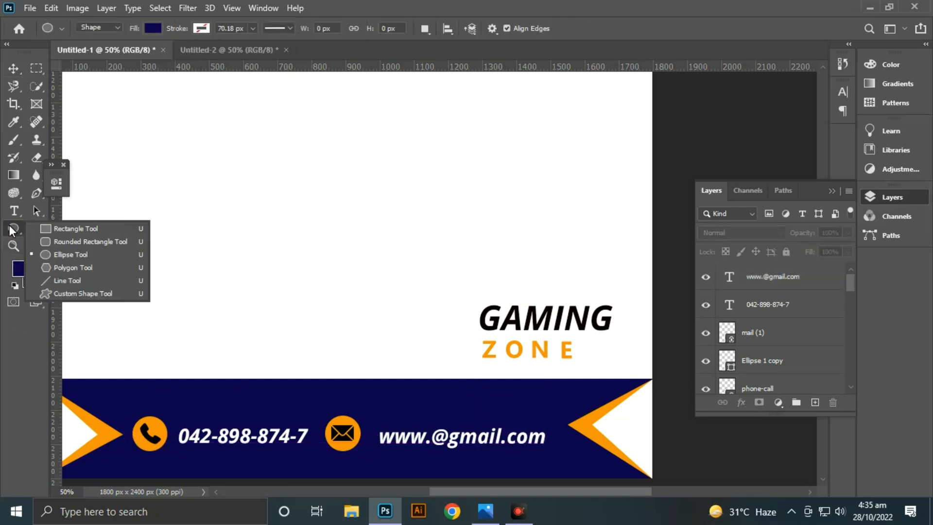
pyautogui.click(67, 225)
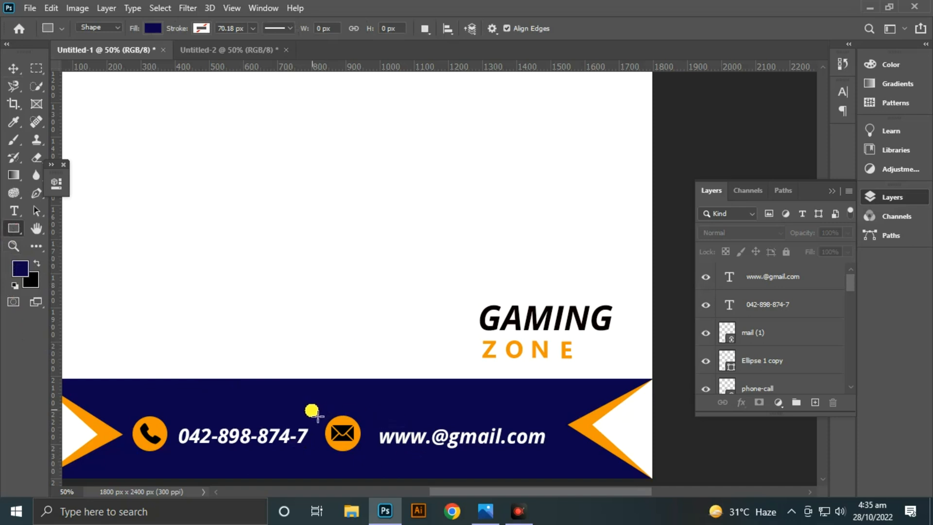
pyautogui.moveTo(315, 404); pyautogui.dragTo(324, 474)
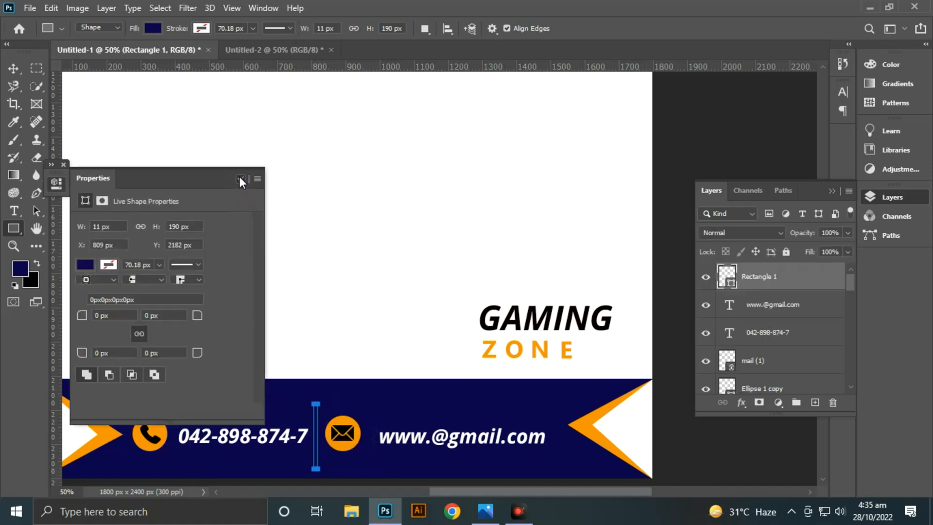
pyautogui.click(240, 178)
pyautogui.click(153, 28)
pyautogui.click(79, 101)
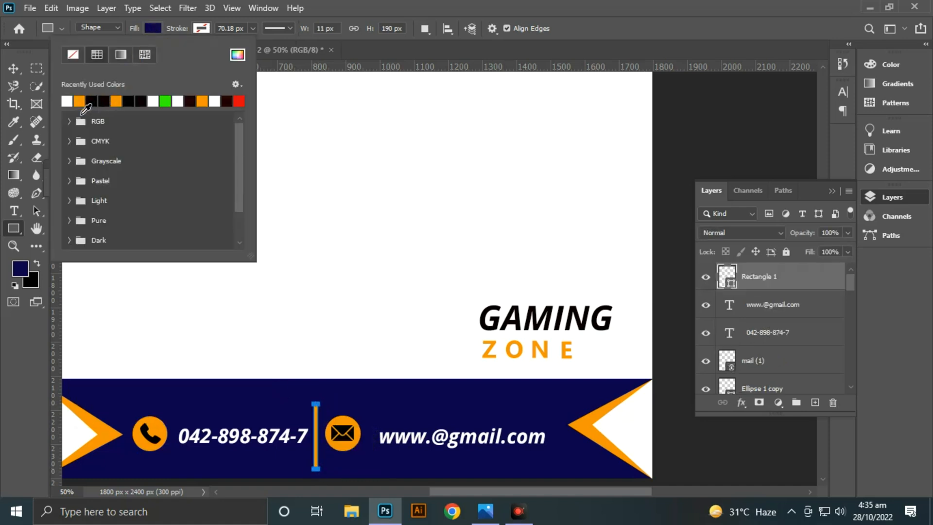
# - Space out the divider between the phone number and mail icon, shifting the mail icon, its circle and the e-mail text right
pyautogui.click(14, 68)
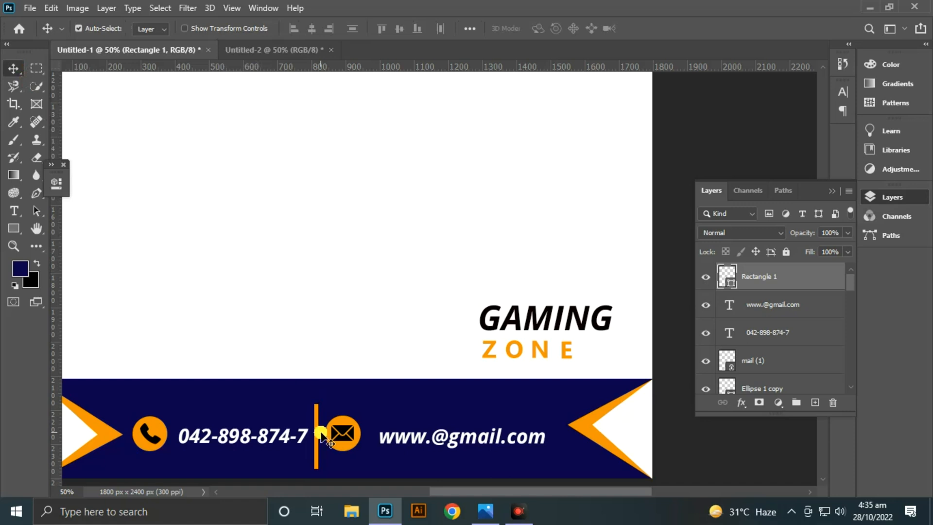
pyautogui.moveTo(354, 443); pyautogui.dragTo(360, 445)
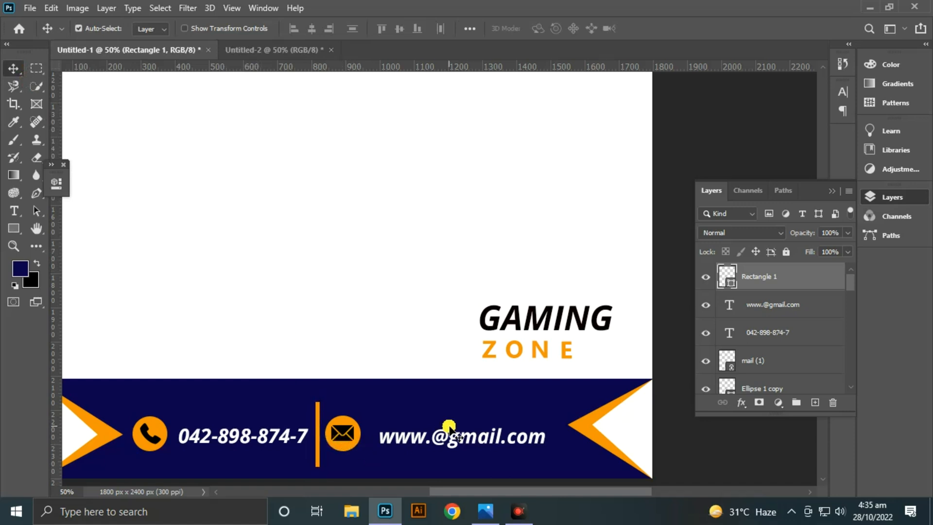
pyautogui.moveTo(546, 408); pyautogui.dragTo(353, 446)
pyautogui.click(360, 340)
pyautogui.click(317, 426)
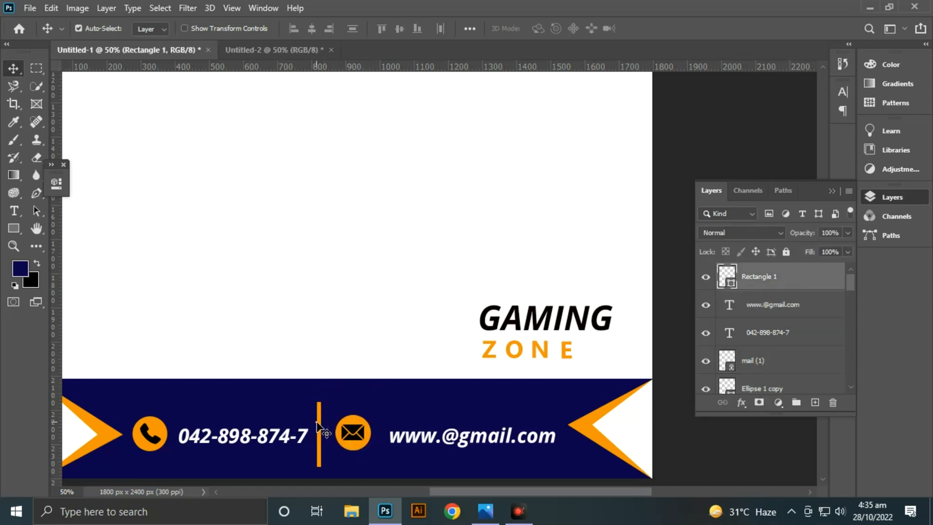
pyautogui.click(372, 302)
# - Lower the orange divider until its end meets the bottom edge of the blue band
pyautogui.hotkey('ctrl', '-')
pyautogui.hotkey('ctrl', '-')
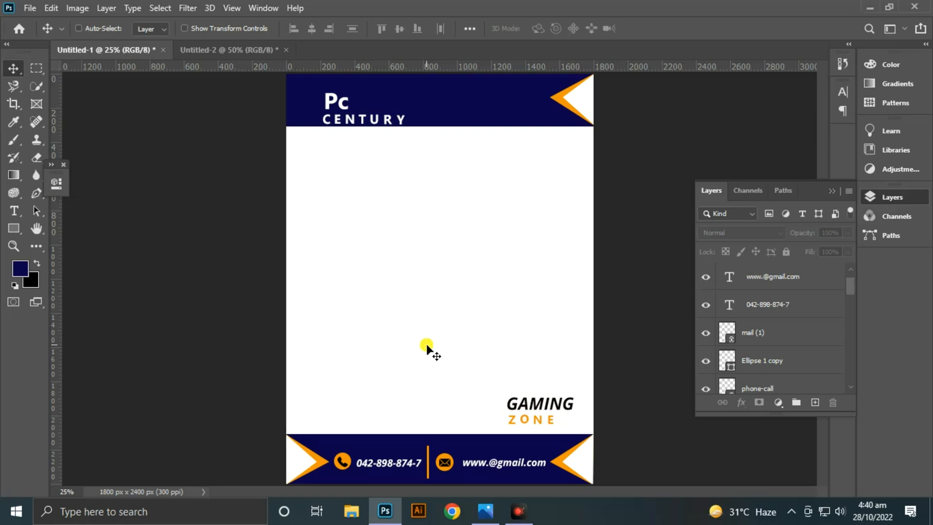
pyautogui.hotkey('ctrl', '+')
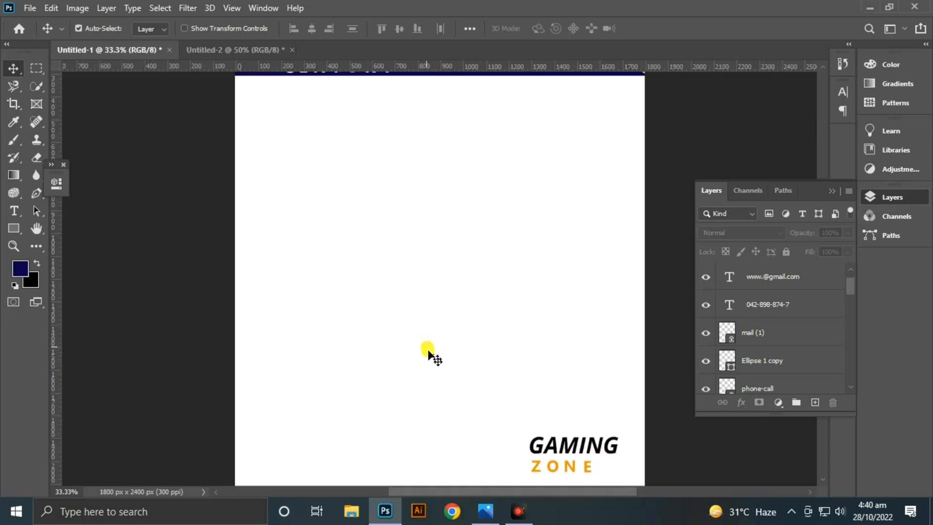
pyautogui.scroll(-5, 510, 225)
pyautogui.moveTo(420, 293); pyautogui.dragTo(412, 322)
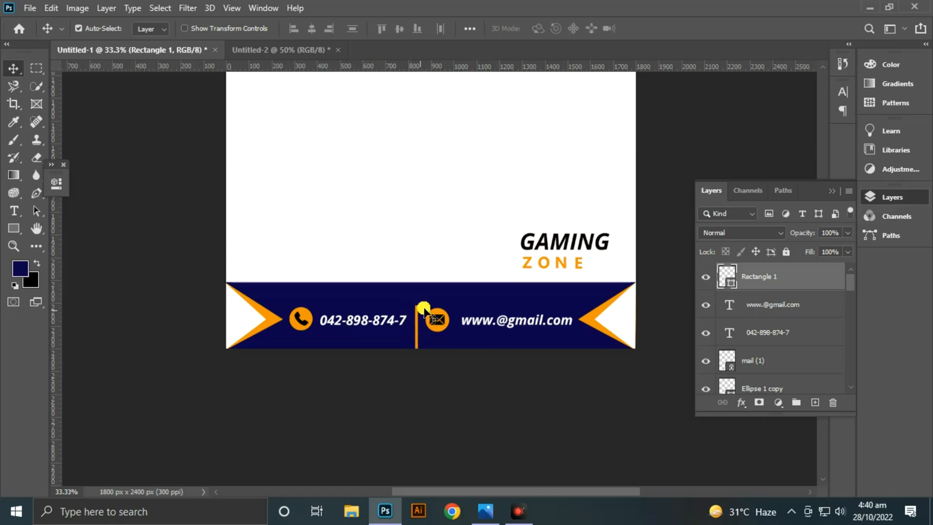
pyautogui.click(536, 175)
pyautogui.hotkey('ctrl', '-')
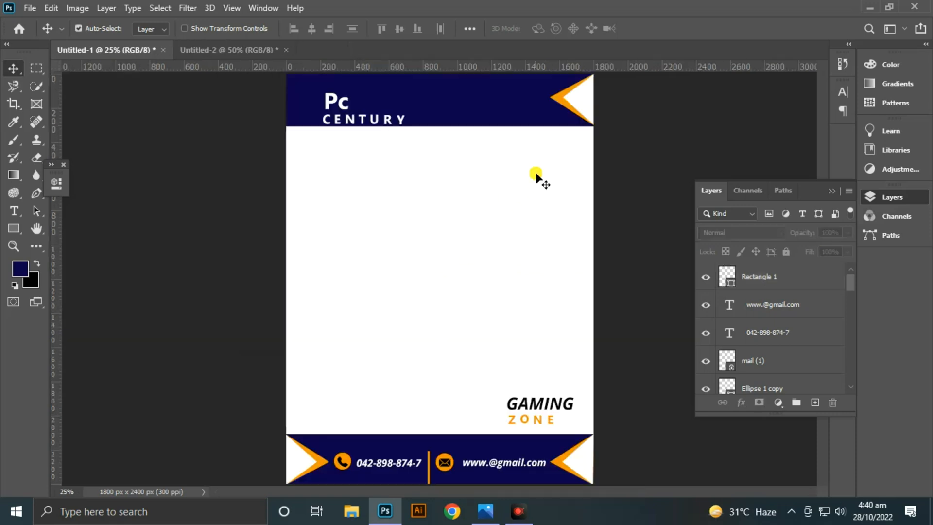
pyautogui.hotkey('ctrl', 'z')
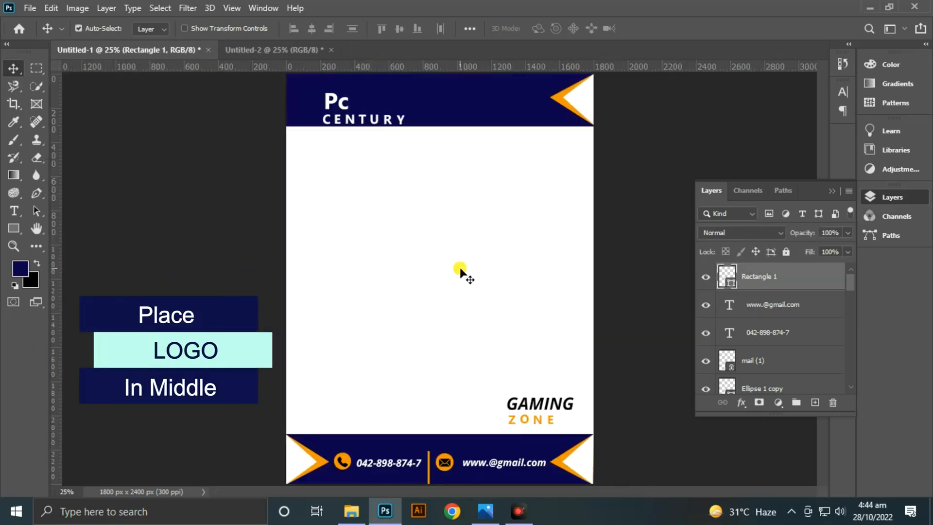
# - Copy the computer logo shapes from the Untitled-2 document into the page and place them in the middle of the white area
pyautogui.click(278, 49)
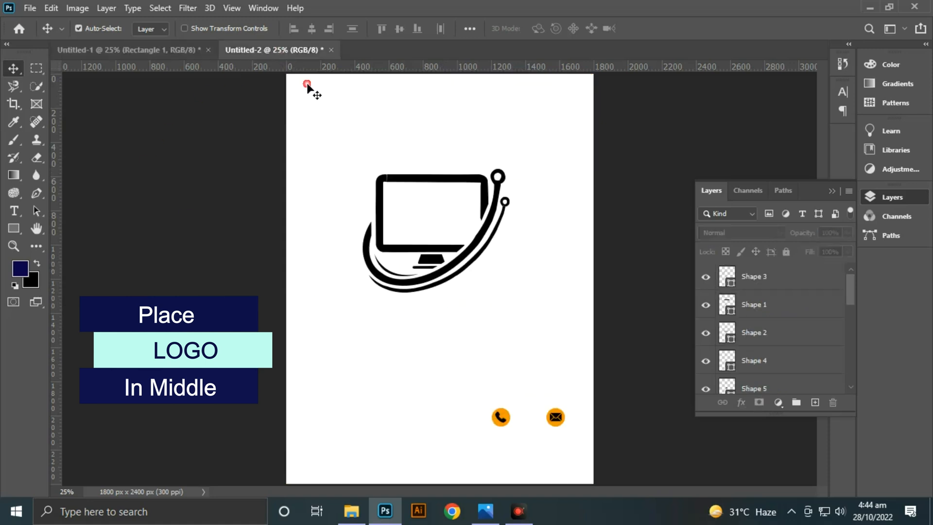
pyautogui.moveTo(768, 304); pyautogui.dragTo(430, 246)
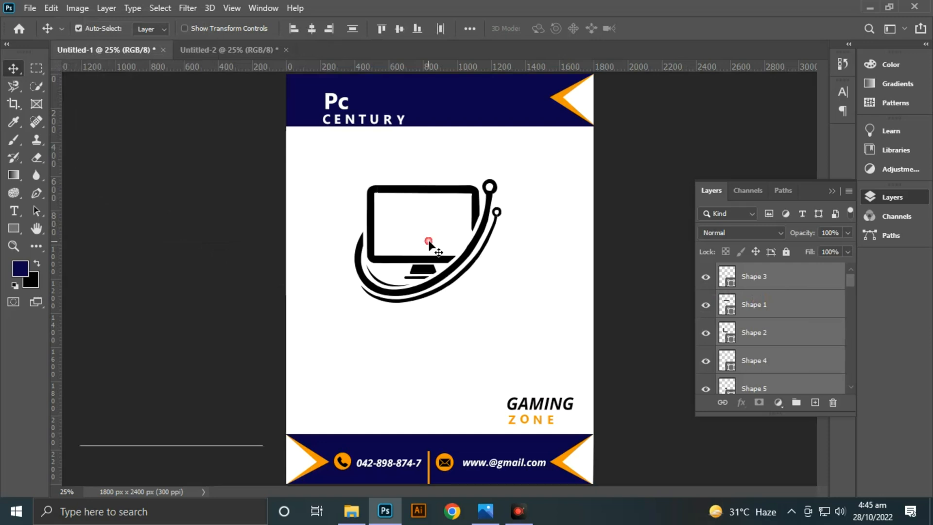
pyautogui.moveTo(429, 198); pyautogui.dragTo(447, 224)
# - Lower the opacity of the computer logo layers to 18% for a faint watermark
pyautogui.click(847, 252)
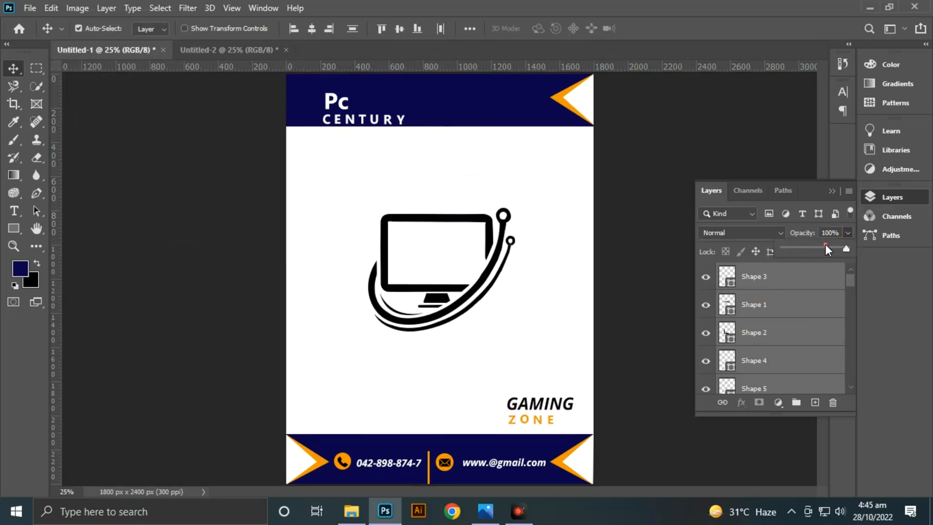
pyautogui.moveTo(803, 249); pyautogui.dragTo(795, 249)
pyautogui.click(600, 210)
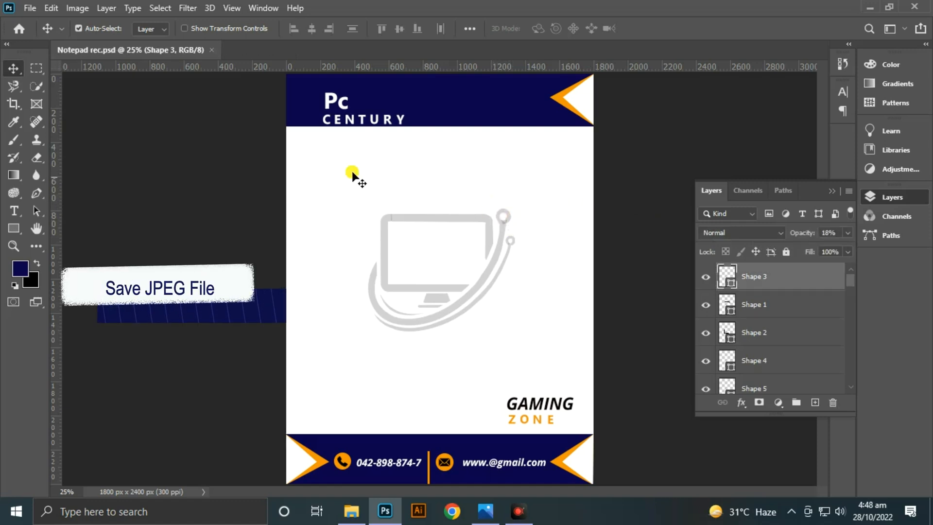
# - Save a JPEG copy named Notepad rec on the computer at Maximum quality 12, Baseline ("Standard"), replacing the existing file
pyautogui.click(30, 8)
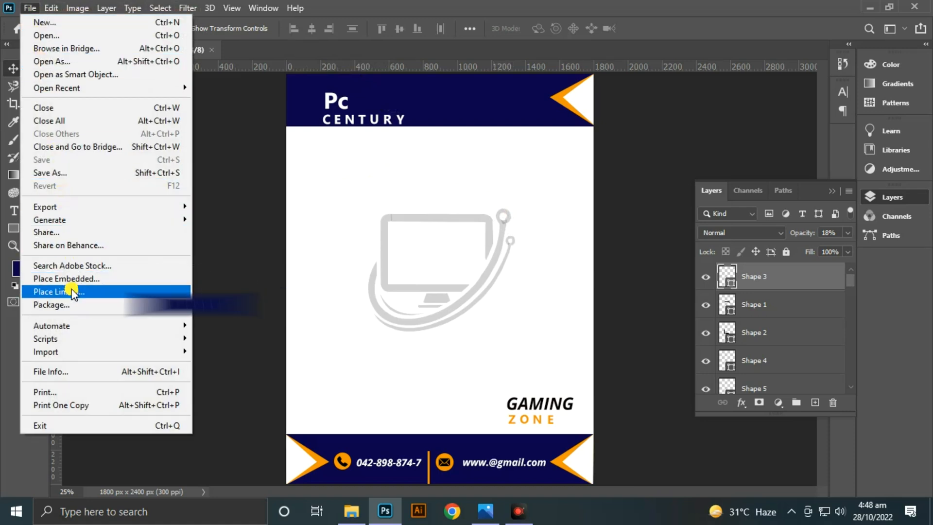
pyautogui.click(50, 173)
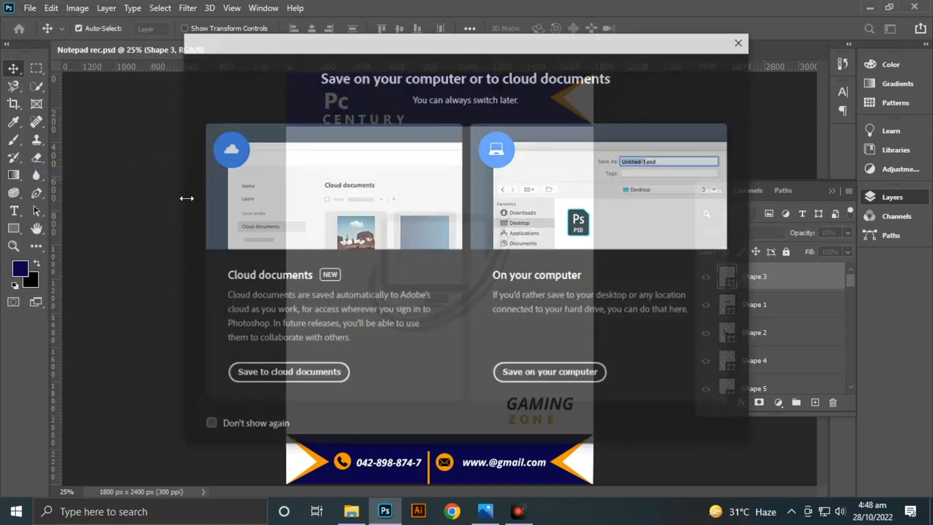
pyautogui.click(511, 372)
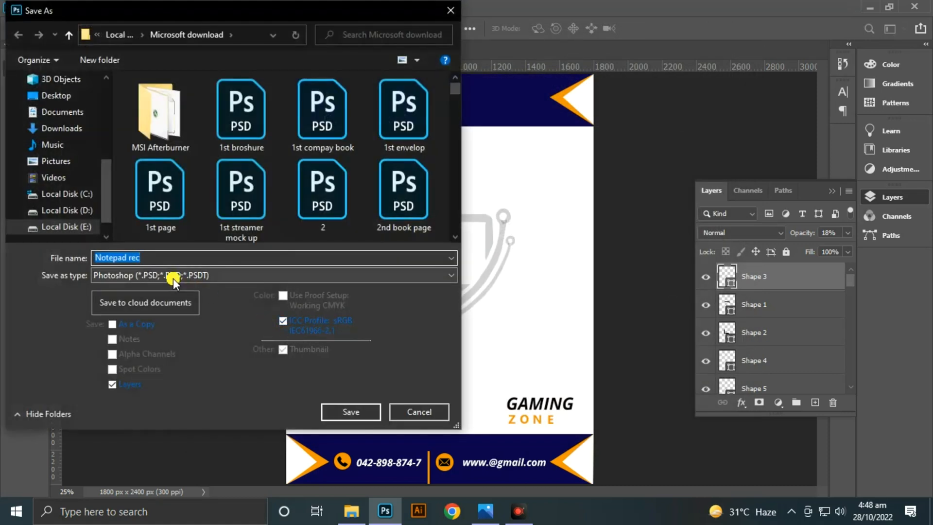
pyautogui.click(171, 275)
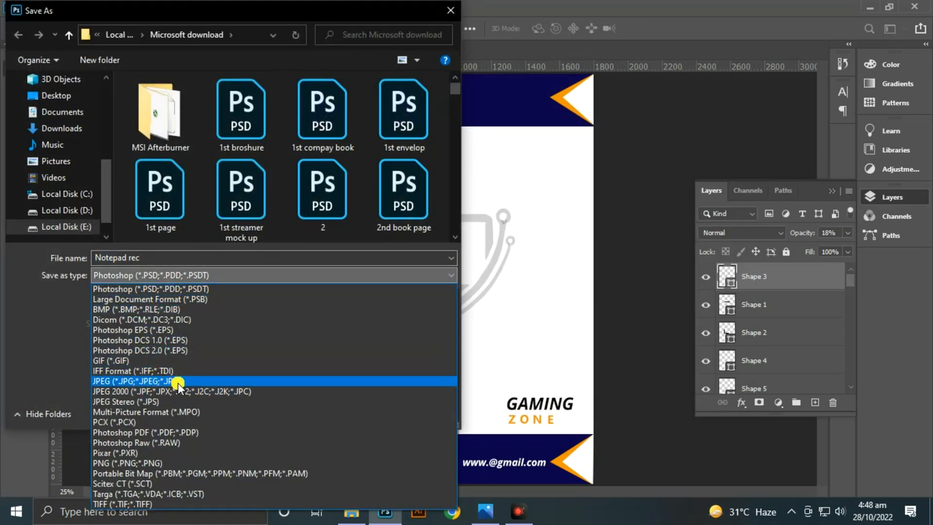
pyautogui.click(178, 382)
pyautogui.click(353, 412)
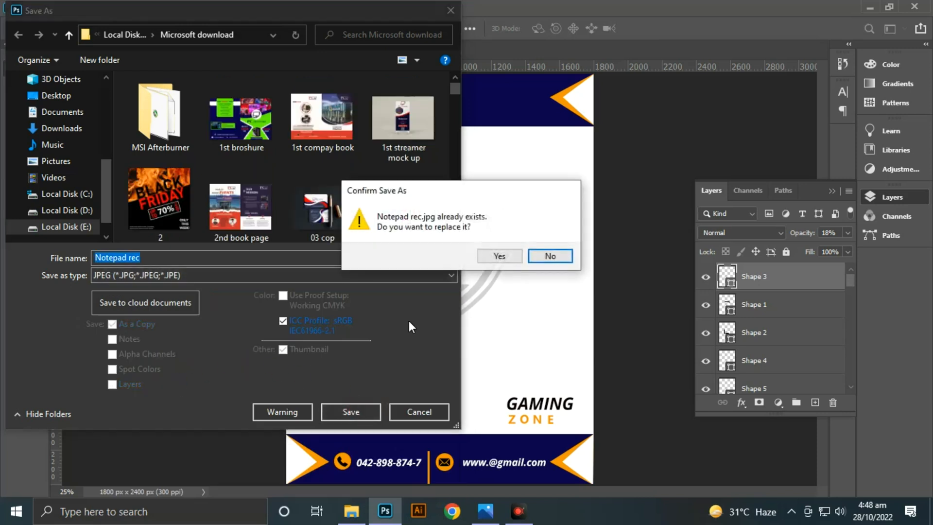
pyautogui.click(505, 258)
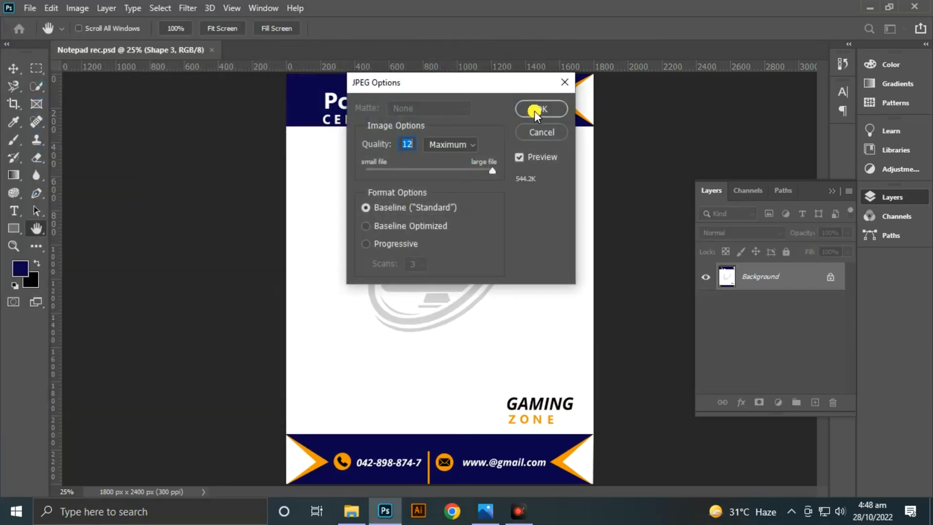
pyautogui.click(534, 112)
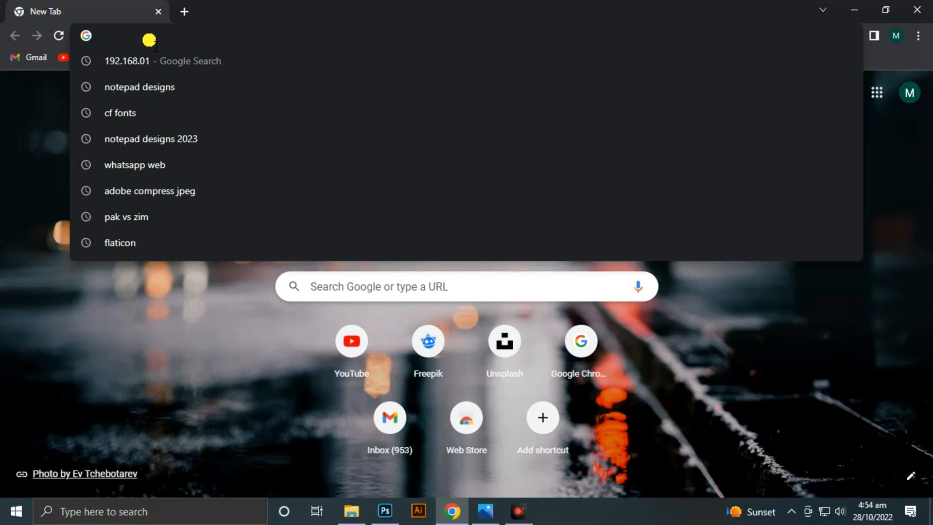
# - Switch to Chrome and open the freepik.com website
pyautogui.write('Fr')
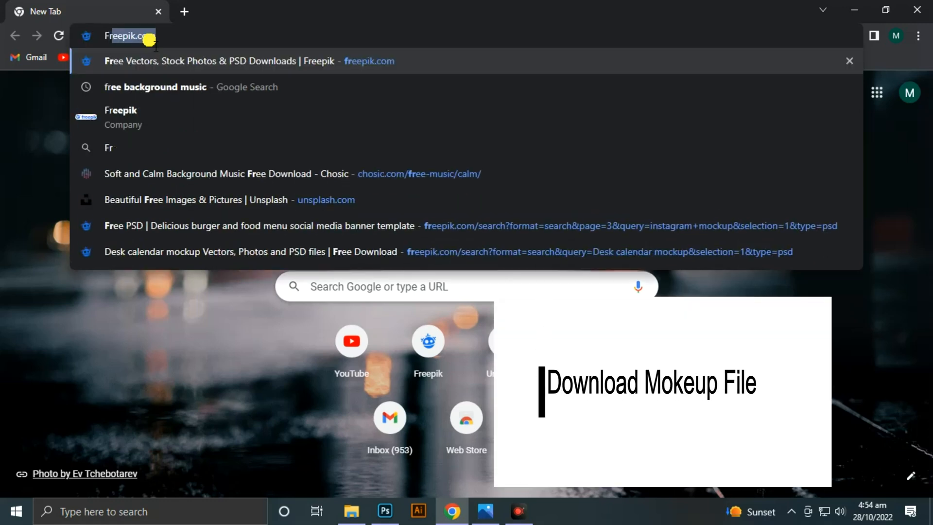
pyautogui.write('ee')
pyautogui.press('Return')
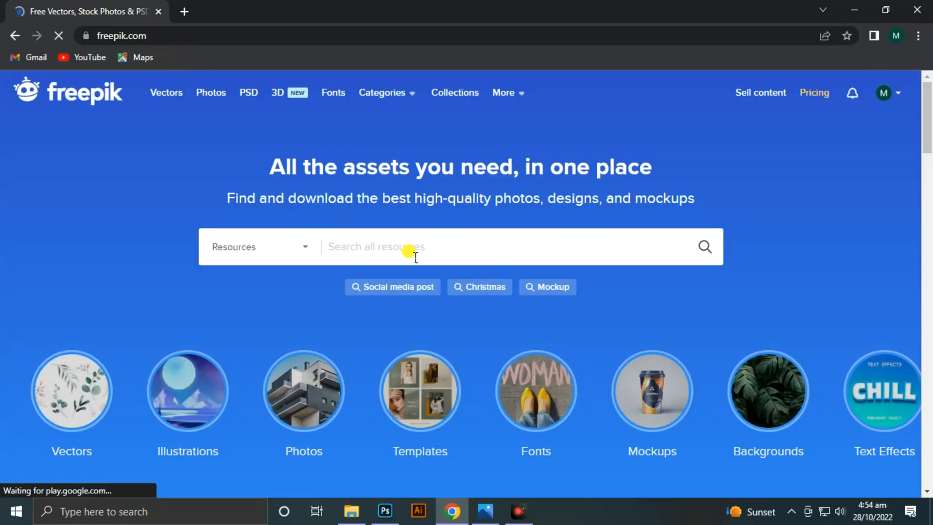
# - Search Freepik for "notepad mockup" and browse the results for a suitable mockup
pyautogui.click(411, 253)
pyautogui.write('N')
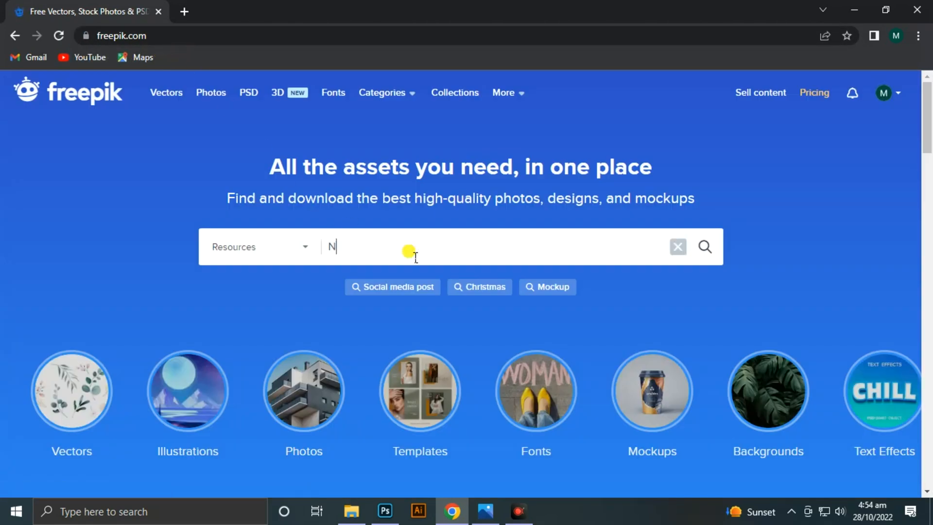
pyautogui.write('otepad M')
pyautogui.press('Down')
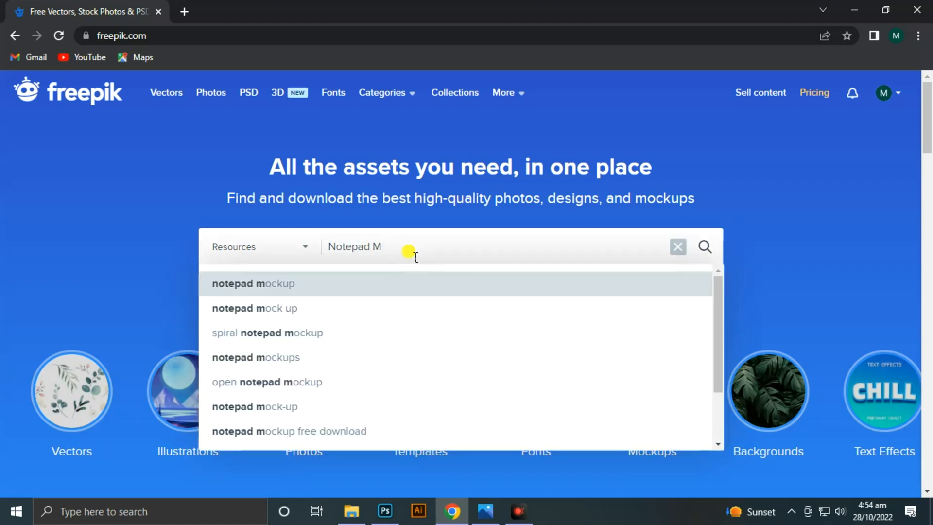
pyautogui.press('Return')
pyautogui.scroll(-10, 441, 294)
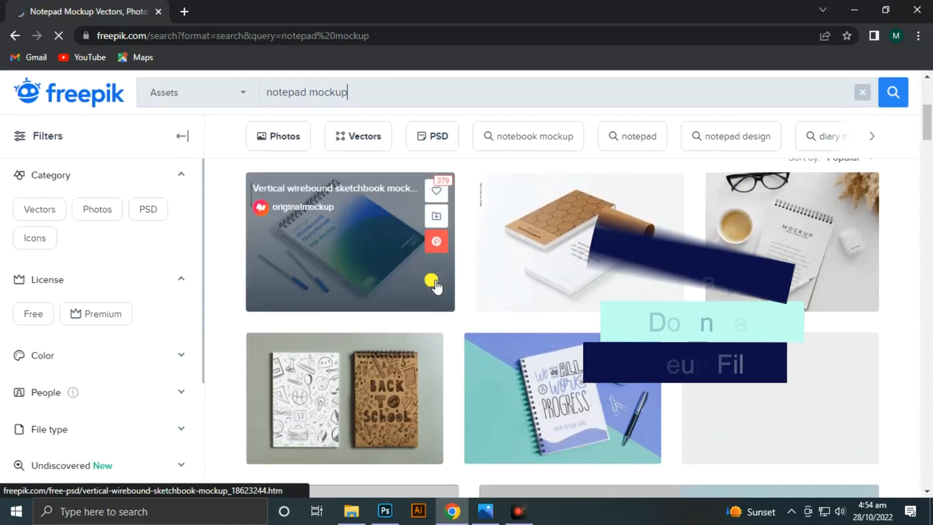
pyautogui.scroll(-8, 444, 298)
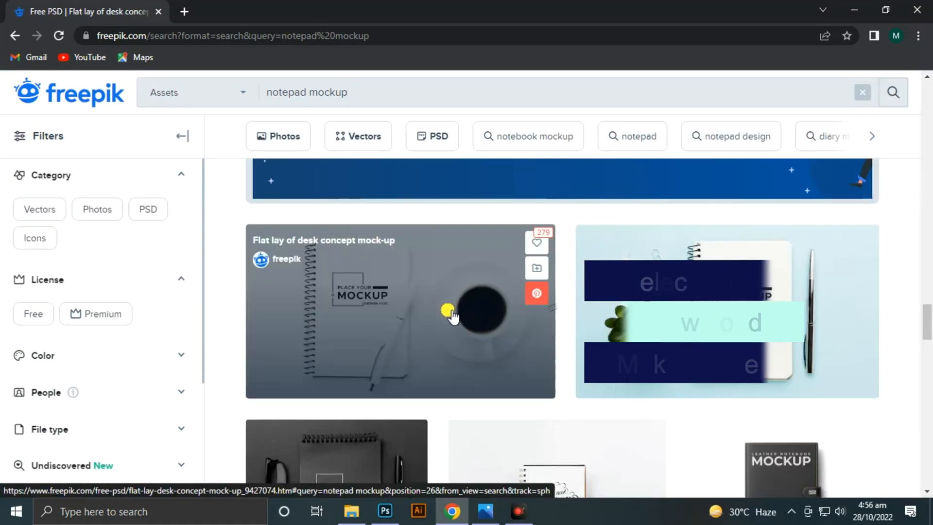
# - Download the free "Flat lay of desk concept mock-up" and save the flat-lay-desk-concept-mock-up ZIP archive to the Desktop
pyautogui.click(463, 268)
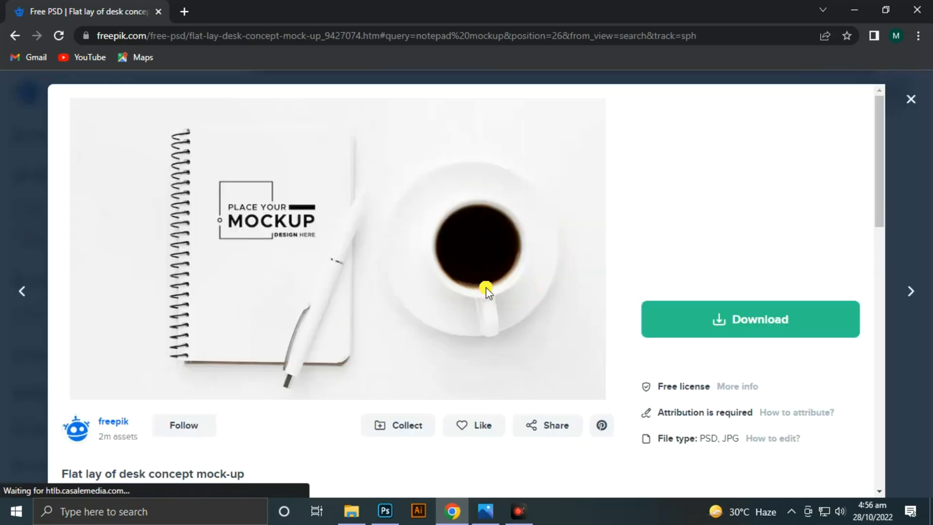
pyautogui.click(743, 318)
pyautogui.scroll(-1, 768, 337)
pyautogui.scroll(-3, 767, 337)
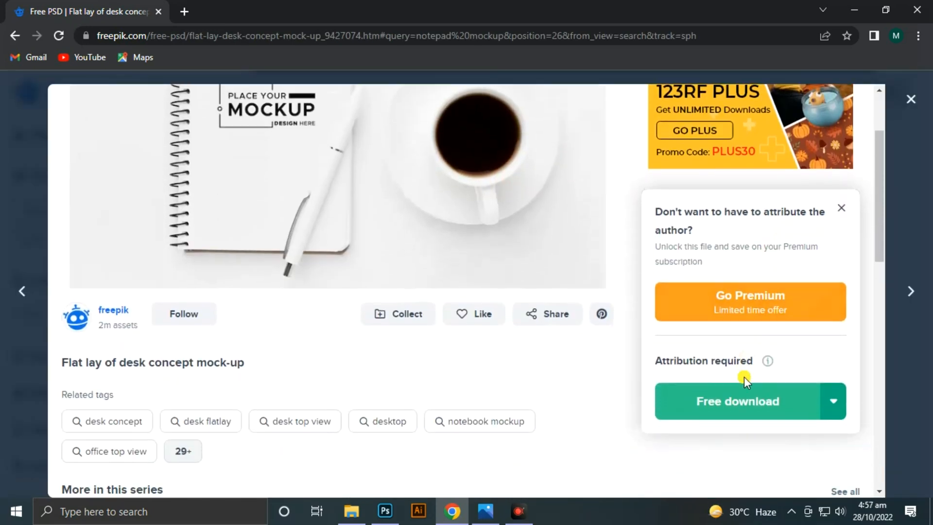
pyautogui.click(727, 317)
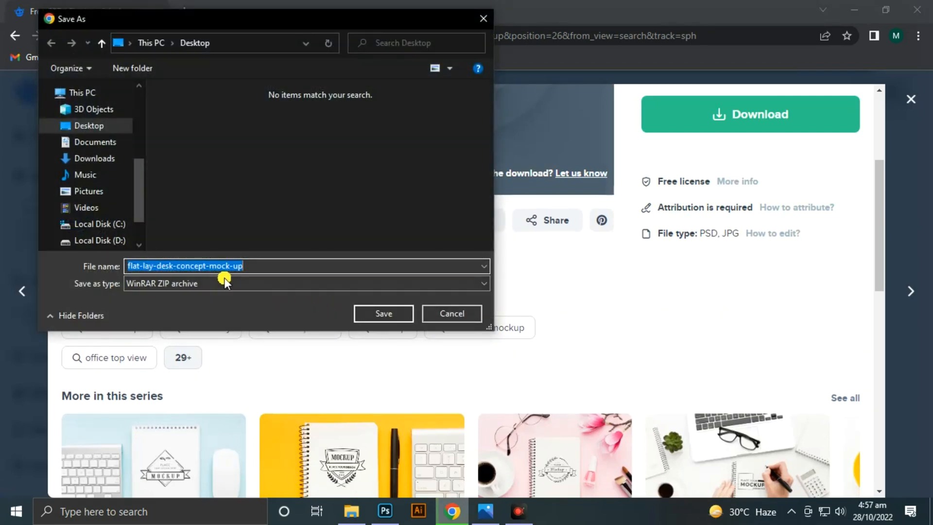
pyautogui.click(379, 311)
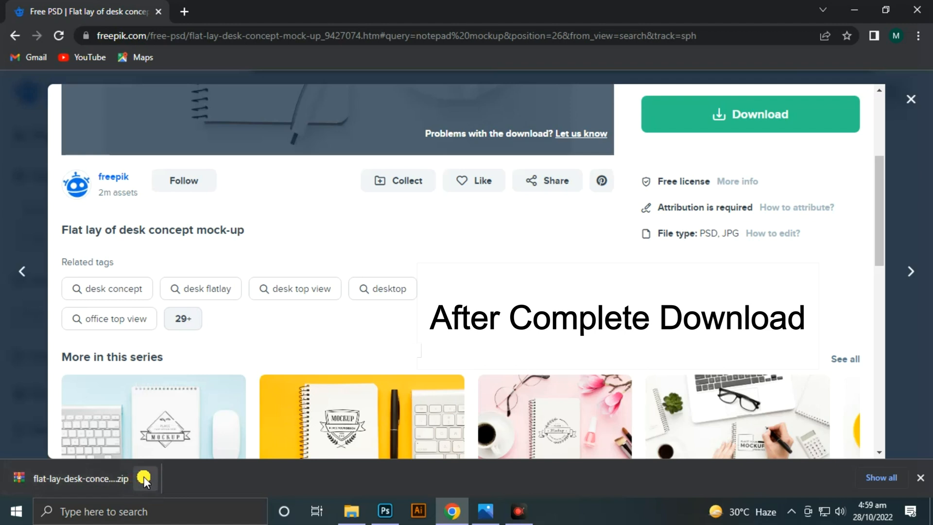
# - Show the downloaded archive in its folder and open 4112617.psd from it in Photoshop
pyautogui.click(144, 475)
pyautogui.click(158, 432)
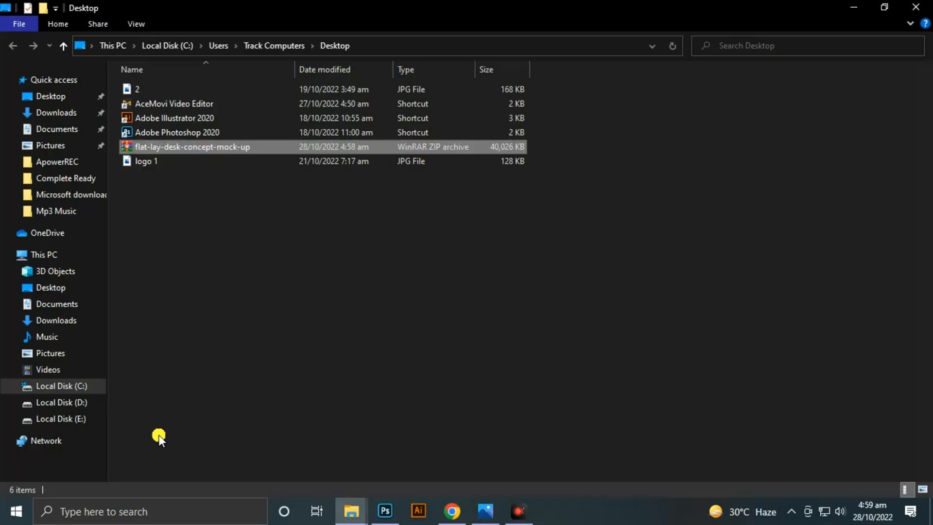
pyautogui.doubleClick(181, 147)
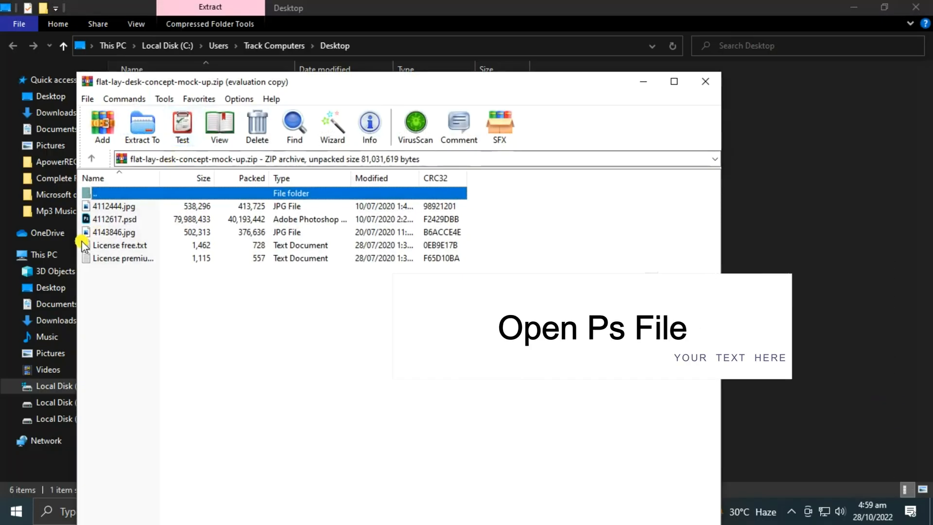
pyautogui.doubleClick(145, 218)
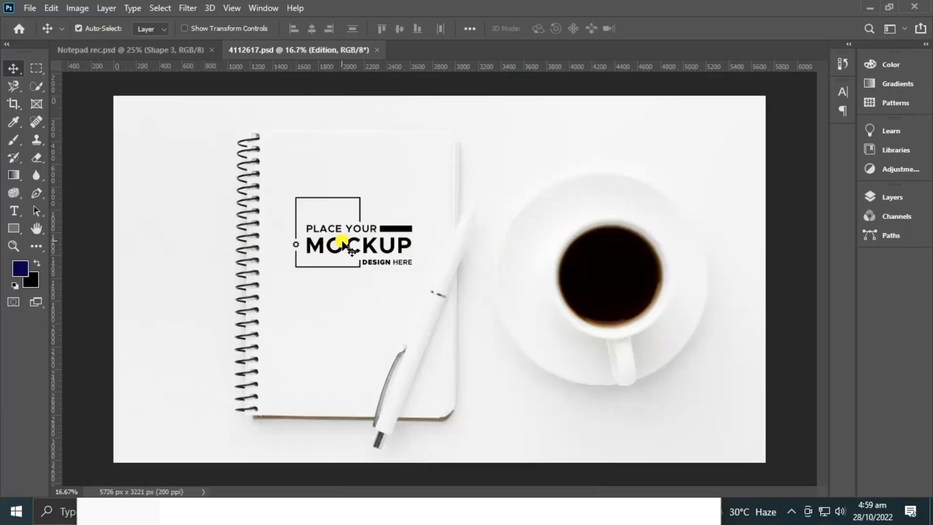
# - Open the contents of the "Place your design here" smart object and place the Notepad rec JPEG in it as a linked image
pyautogui.click(893, 196)
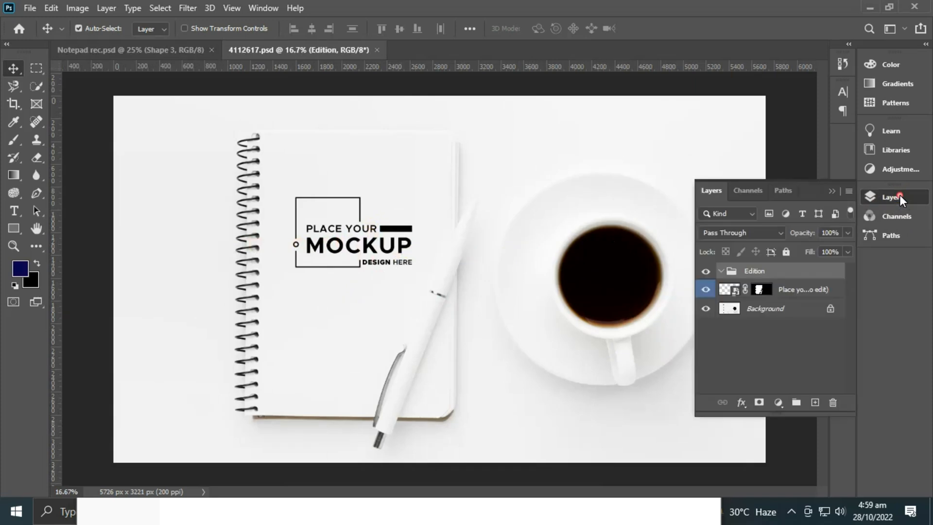
pyautogui.doubleClick(735, 290)
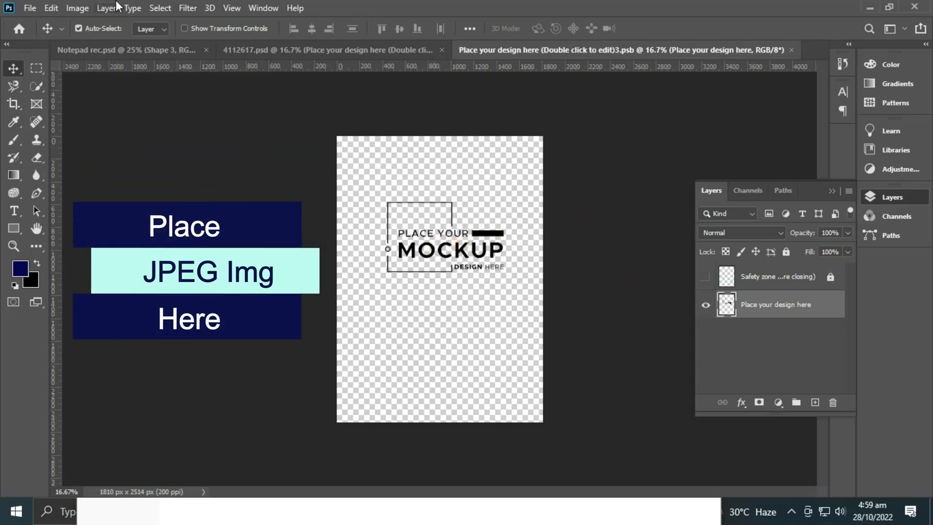
pyautogui.click(29, 8)
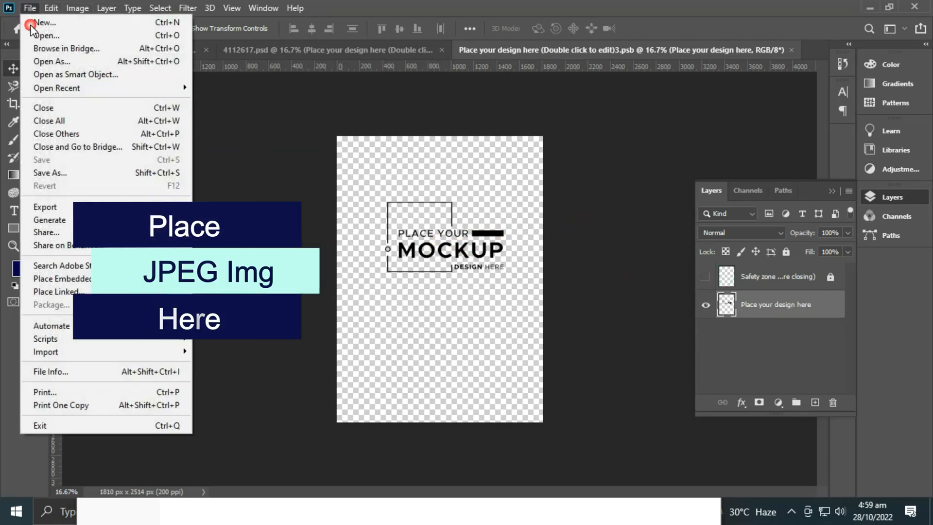
pyautogui.click(54, 291)
pyautogui.click(368, 35)
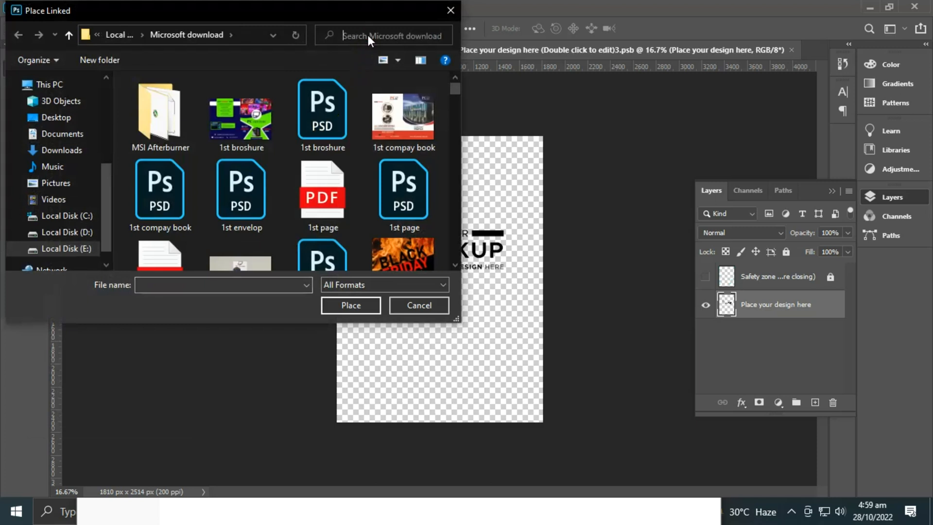
pyautogui.write('not')
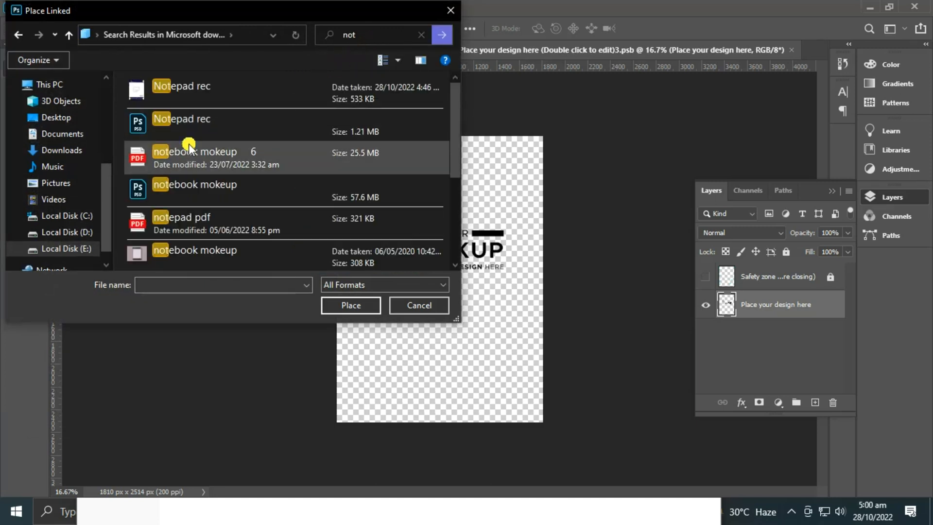
pyautogui.click(229, 87)
pyautogui.click(359, 311)
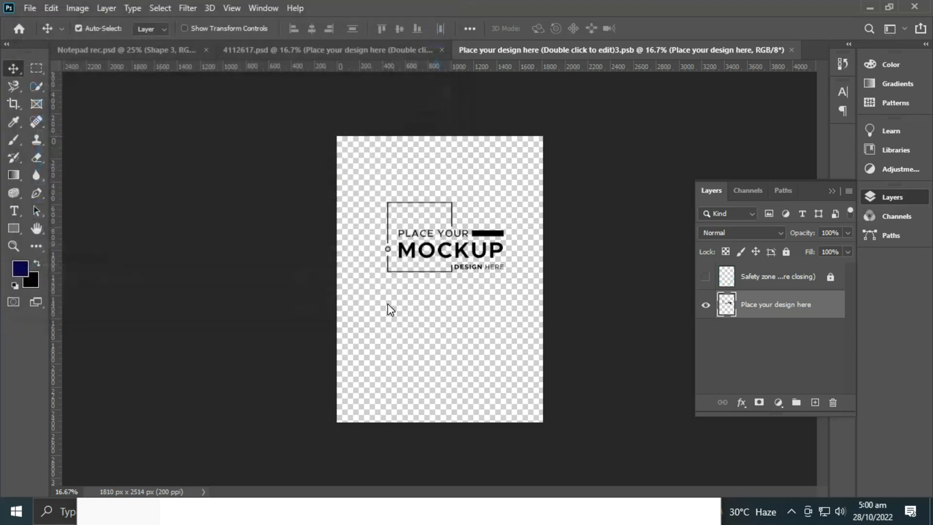
# - Scale the placed notepad image to about 155% width and 157% height so it covers the whole canvas
pyautogui.moveTo(453, 266); pyautogui.dragTo(417, 216)
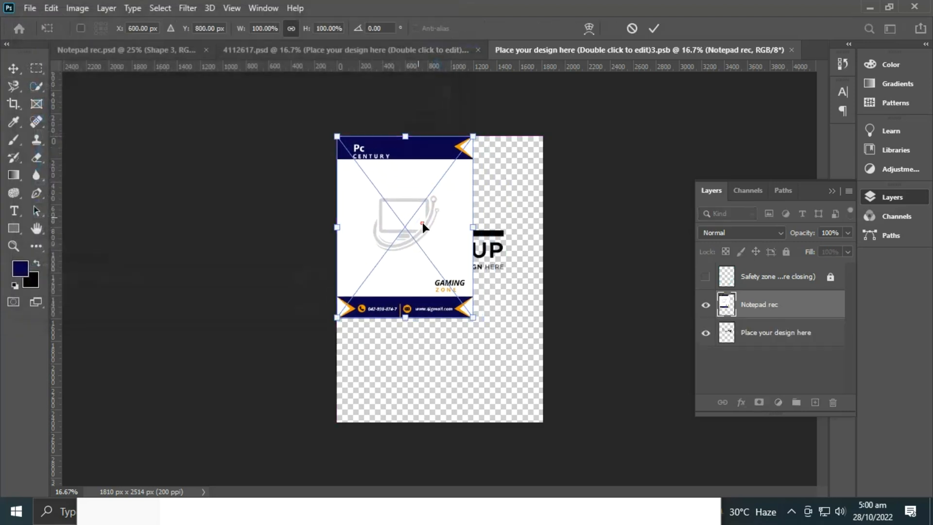
pyautogui.moveTo(475, 320); pyautogui.dragTo(559, 420)
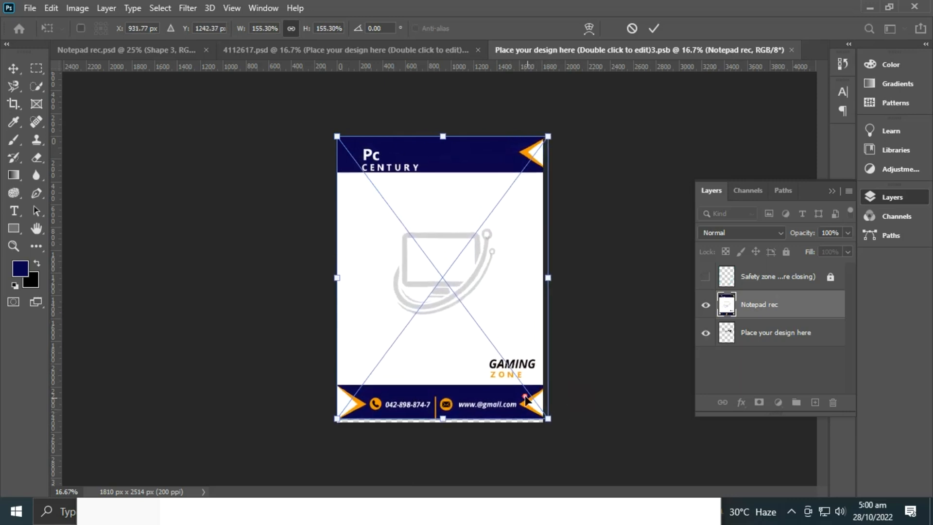
pyautogui.moveTo(496, 360); pyautogui.dragTo(491, 362)
pyautogui.click(468, 389)
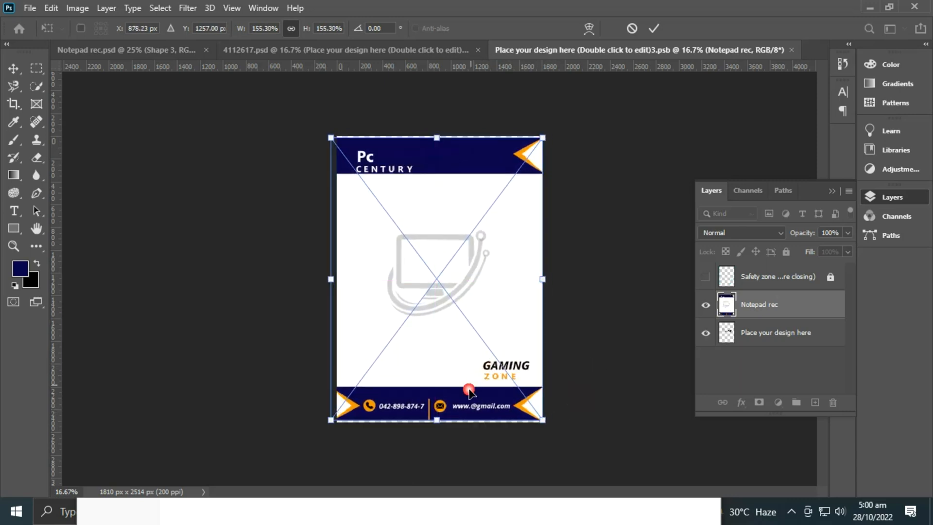
pyautogui.moveTo(444, 428); pyautogui.dragTo(444, 431)
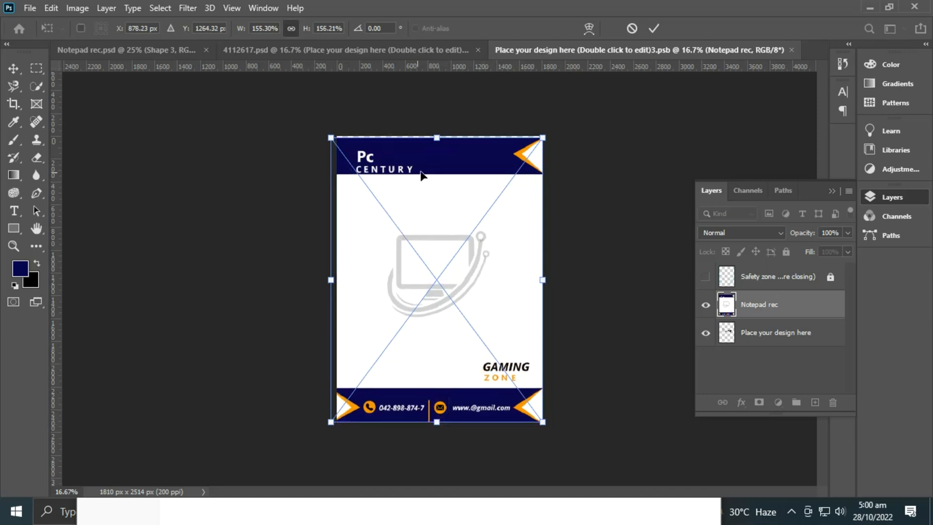
pyautogui.moveTo(446, 142); pyautogui.dragTo(446, 137)
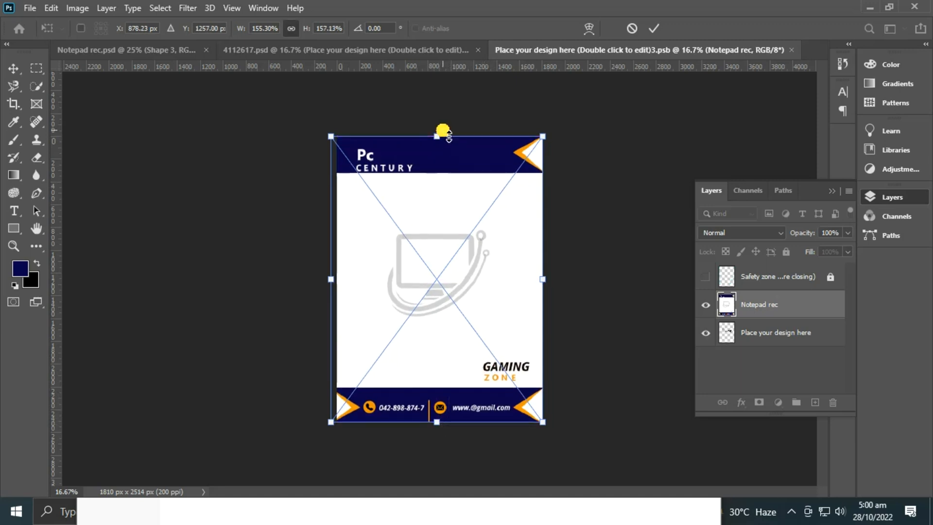
# - Nudge the placed notepad image horizontally to align it with the canvas and commit the transformation
pyautogui.press('Right')
pyautogui.press('Right')
pyautogui.press('Right')
pyautogui.press('Right')
pyautogui.press('Left')
pyautogui.press('Left')
pyautogui.press('Left')
pyautogui.press('Left')
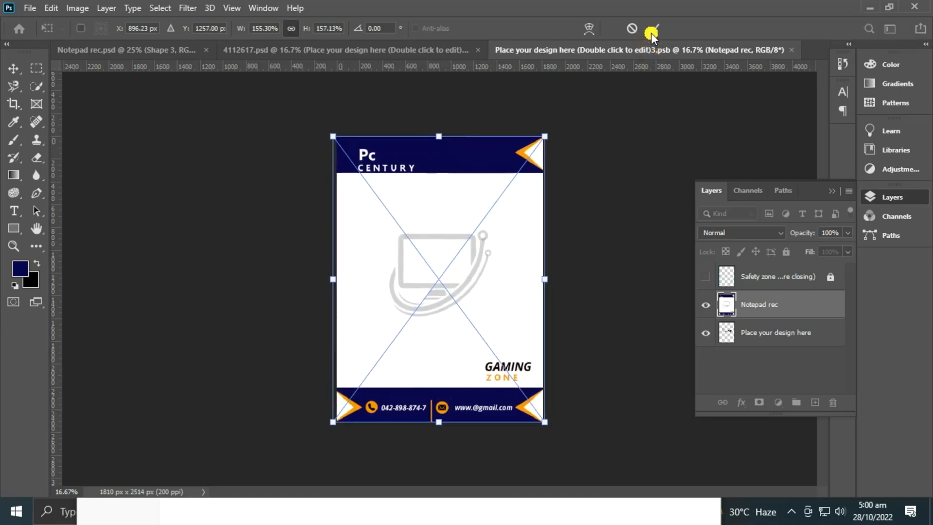
pyautogui.click(654, 28)
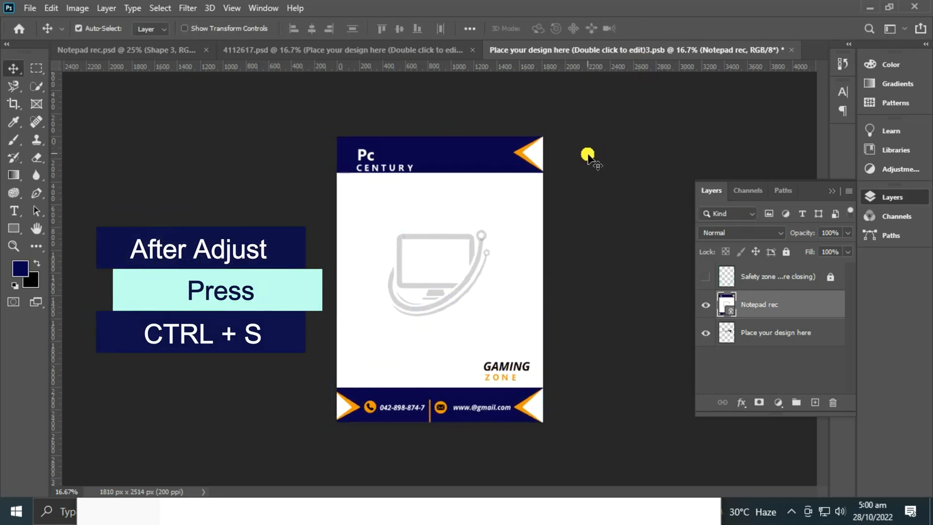
# - Save the edited smart object and return to the 4112617.psd mockup document
pyautogui.hotkey('ctrl', 's')
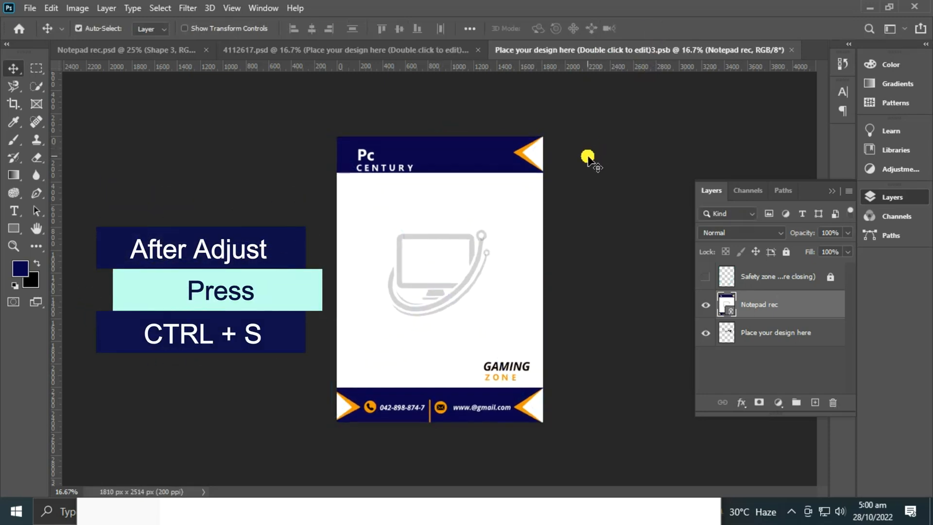
pyautogui.click(409, 55)
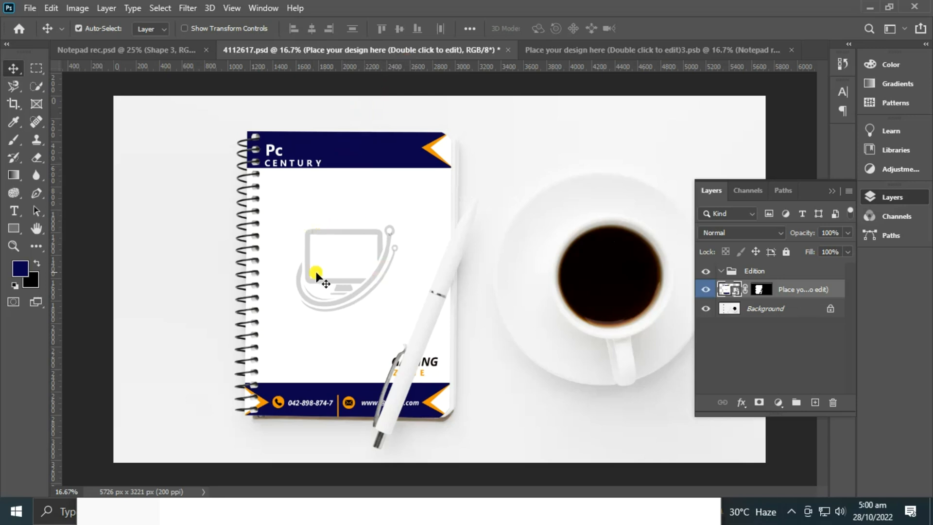